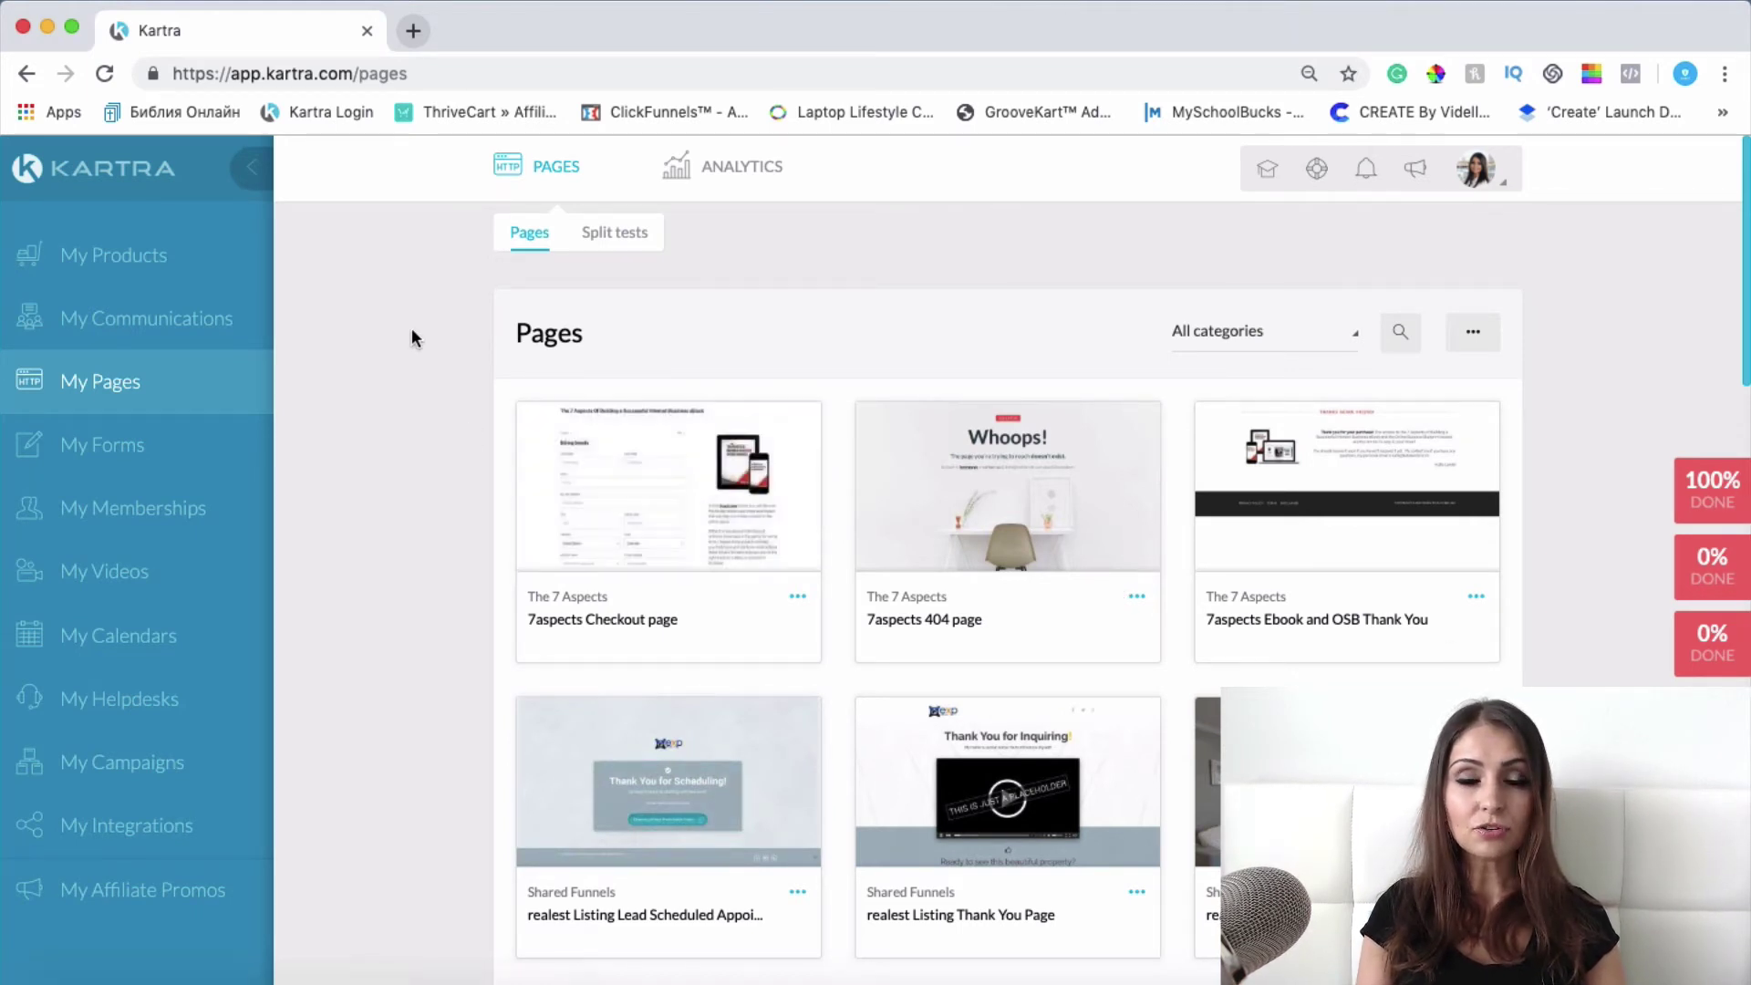
Step: Start creating a new page in My Pages so the template picker opens
click(127, 385)
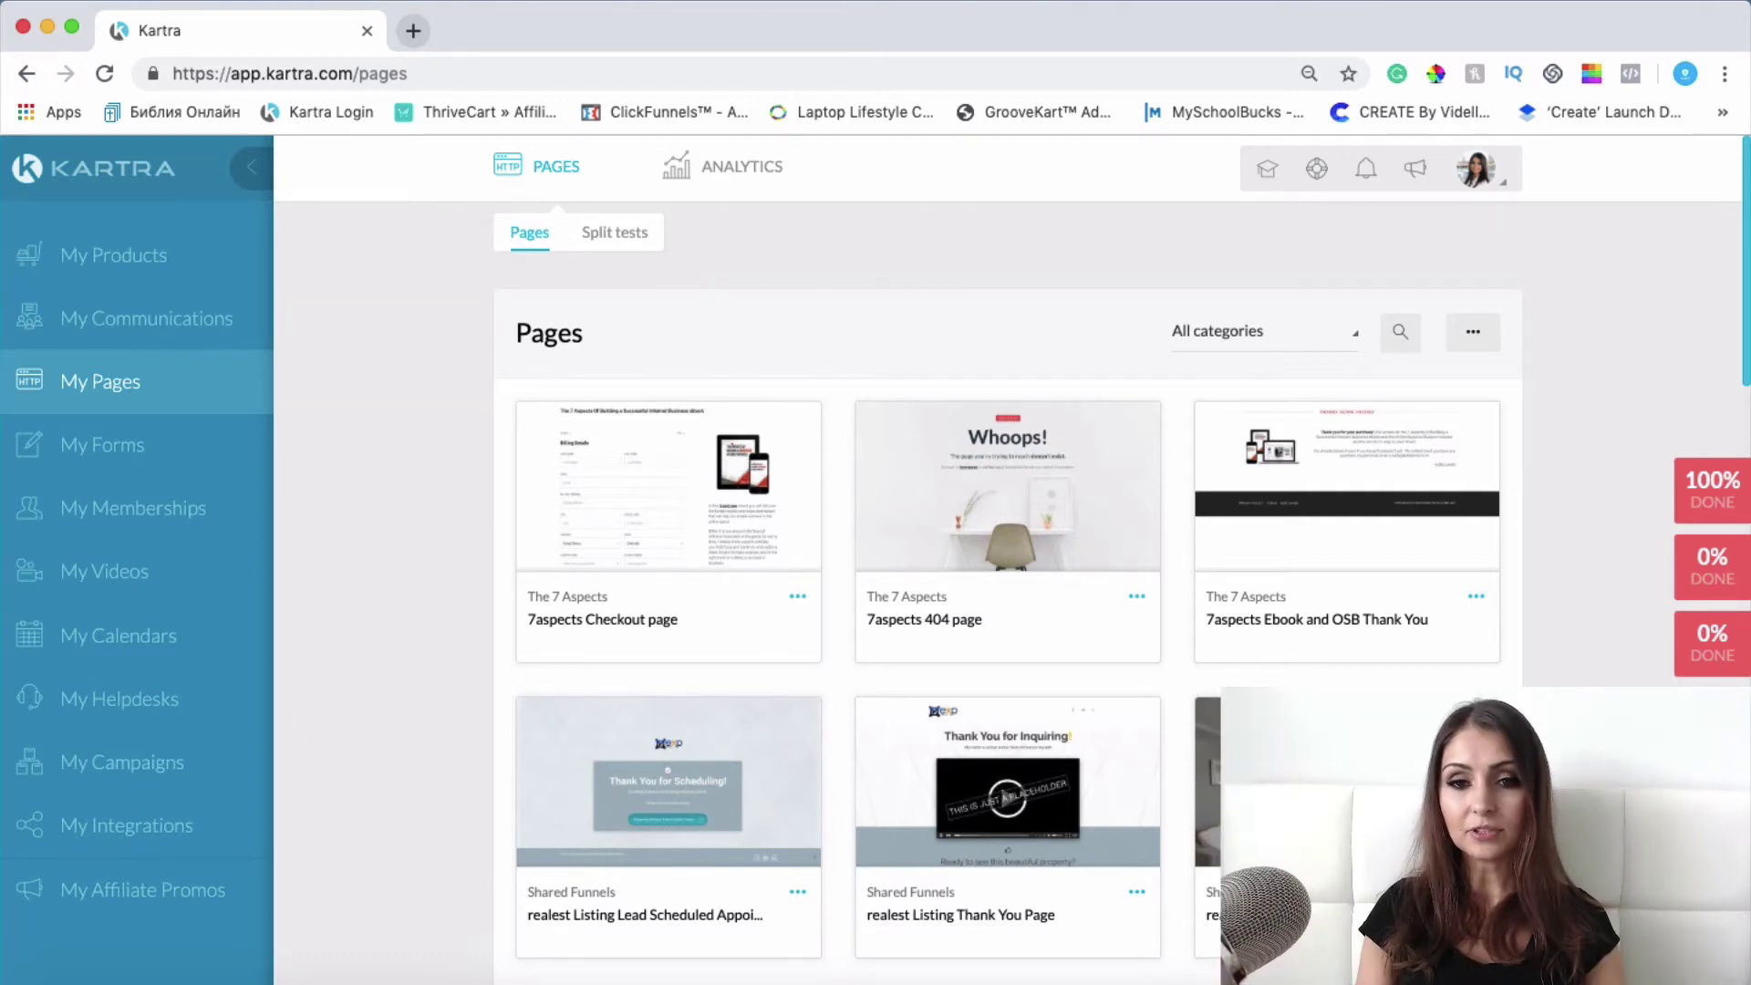
click(1469, 939)
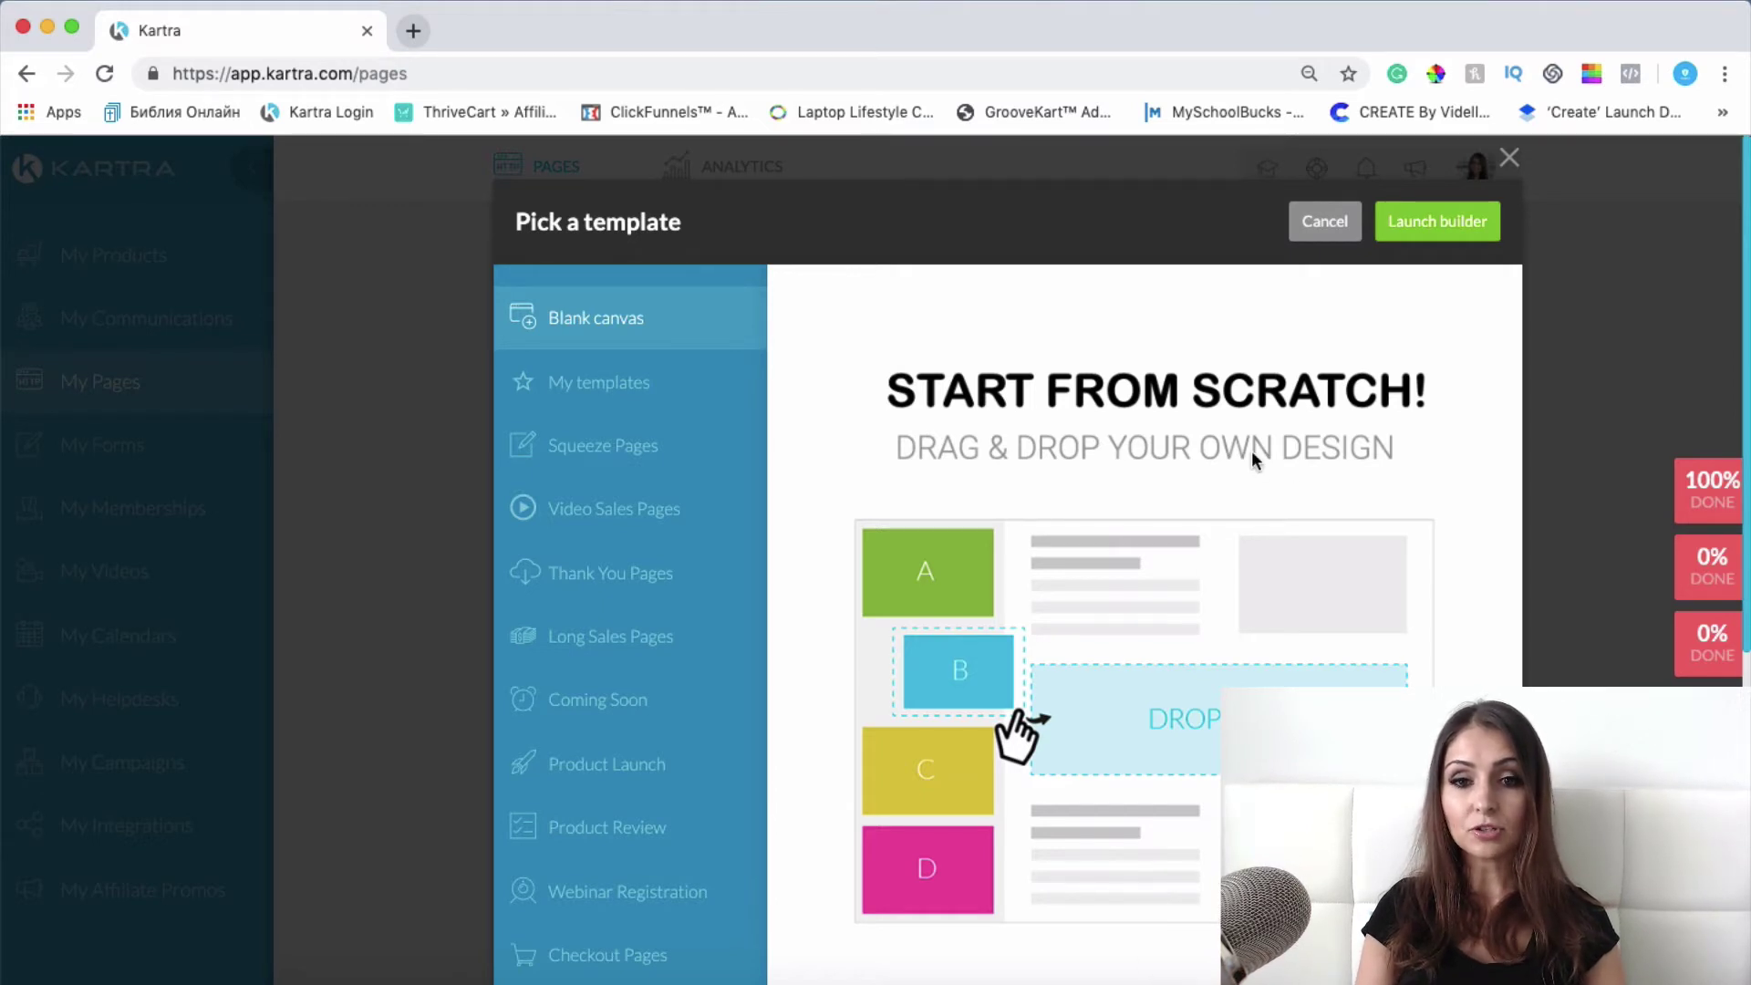
scroll(1251, 451, down, 3)
scroll(1251, 451, up, 3)
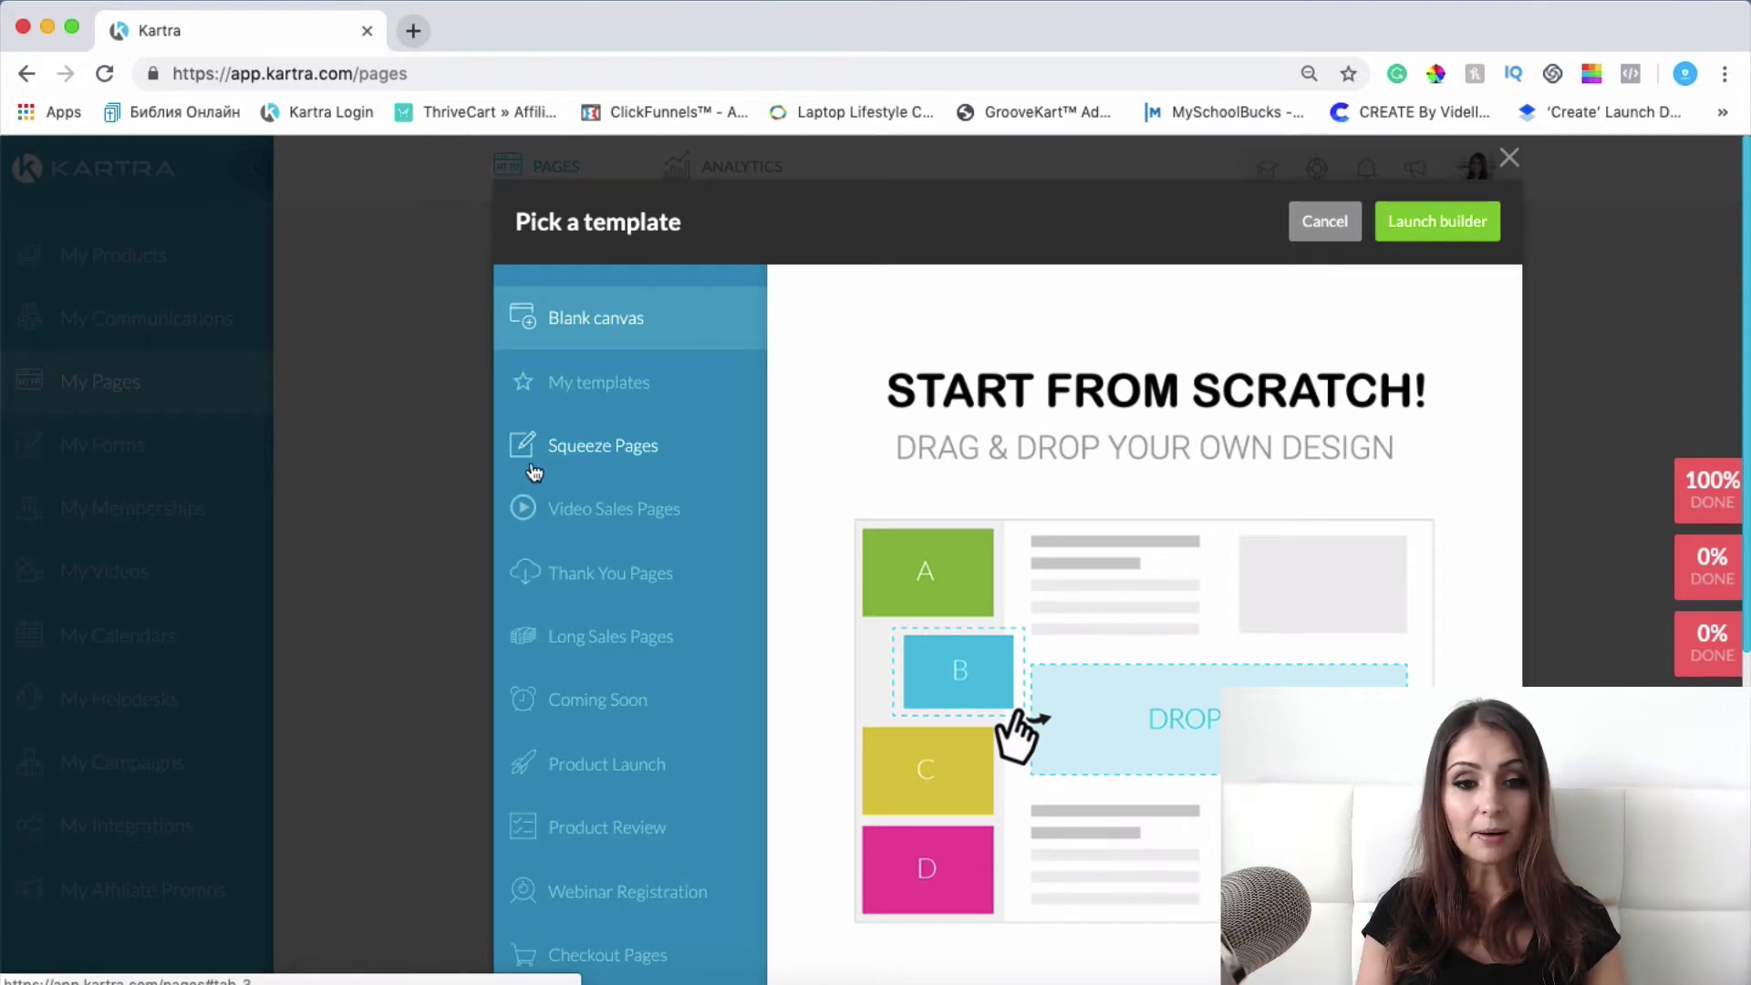
Step: Browse the available Squeeze Pages templates through the long list of designs
click(601, 447)
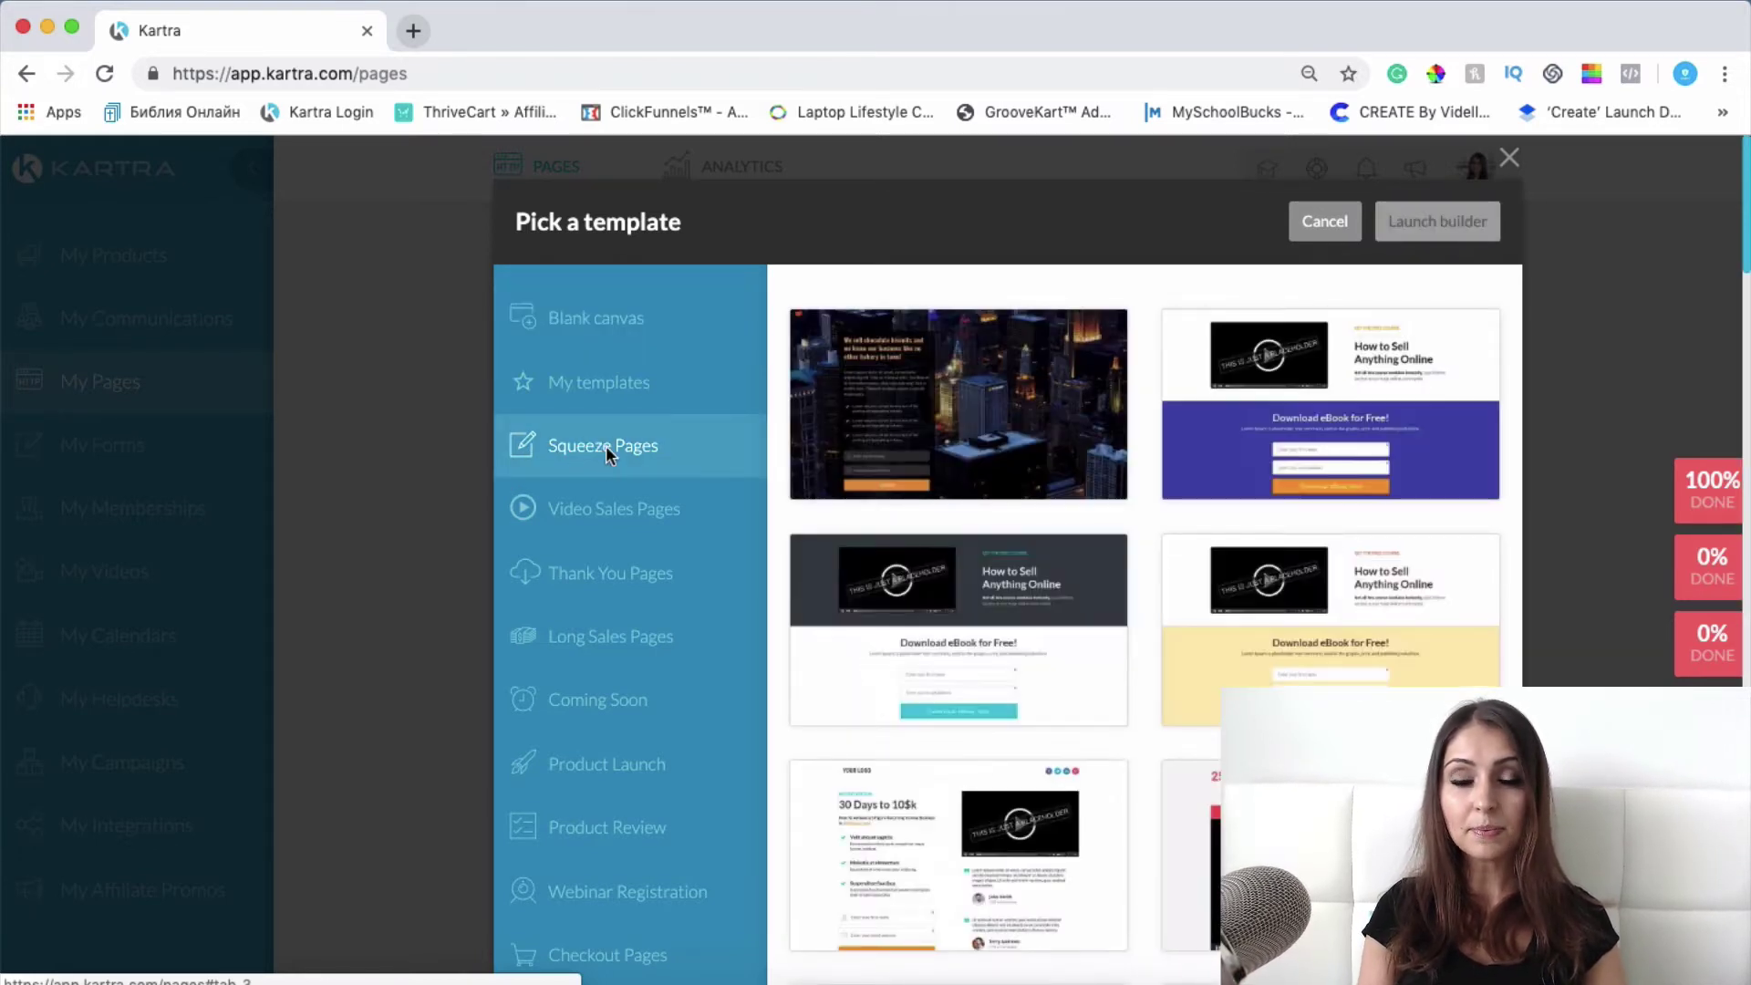
scroll(1241, 489, down, 3)
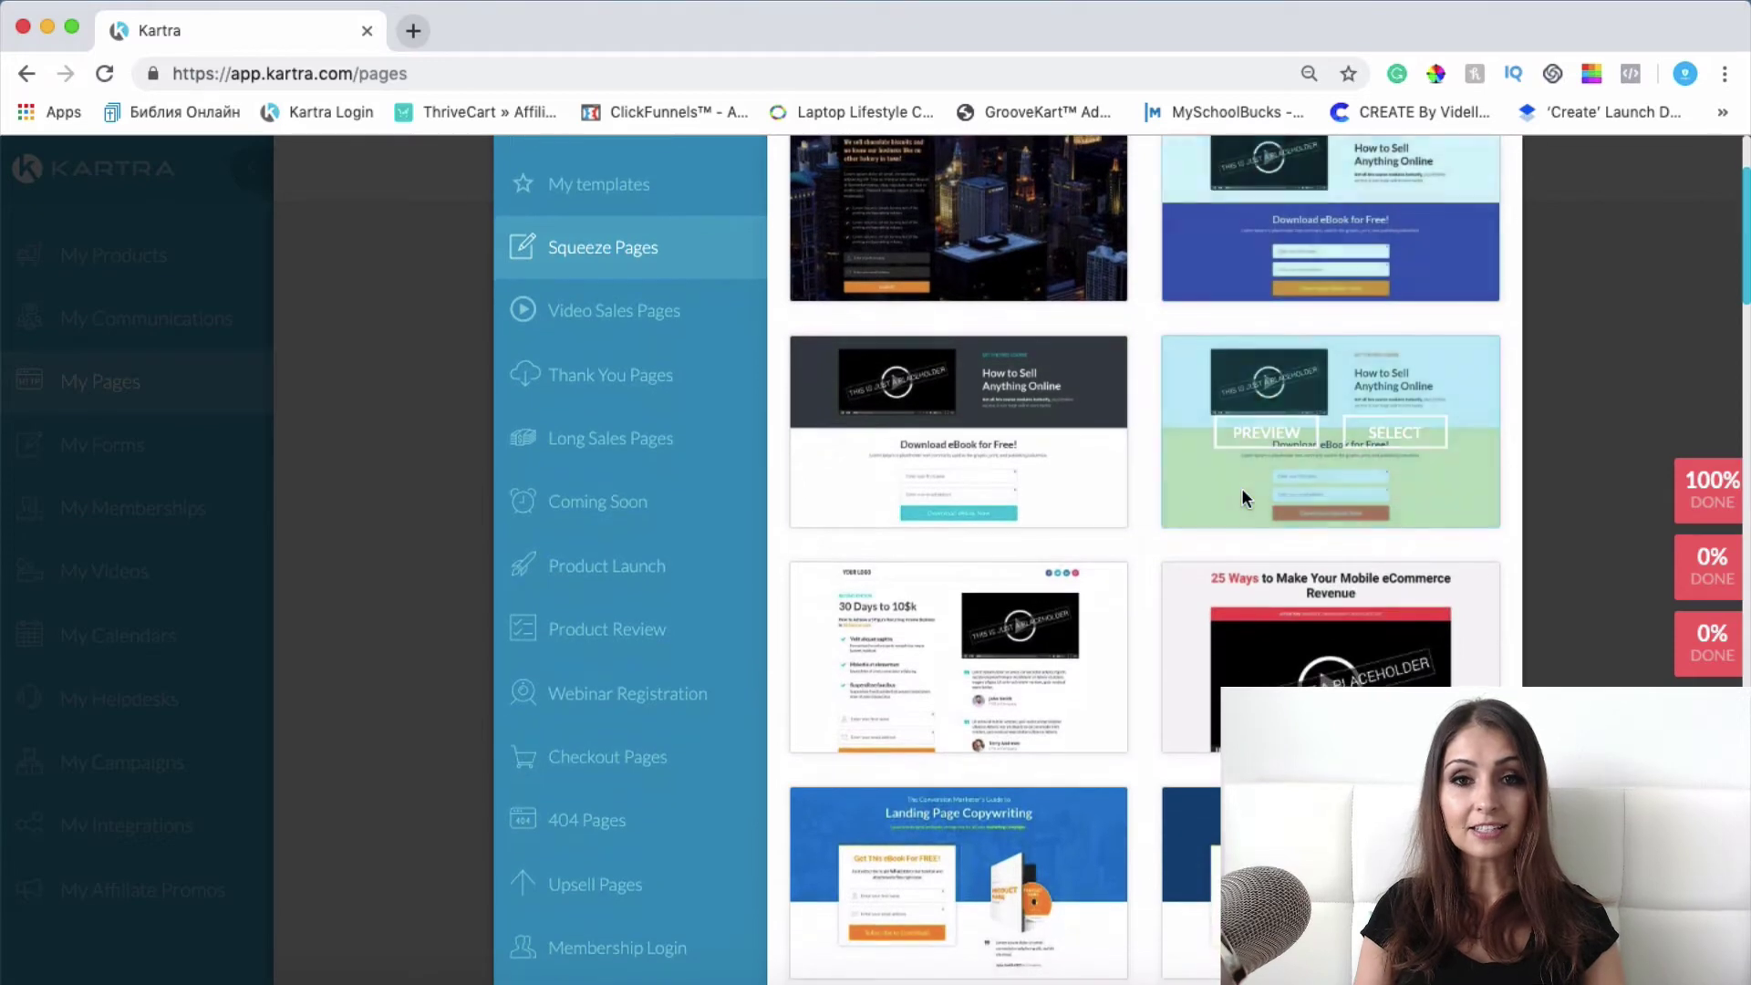
scroll(1199, 757, down, 10)
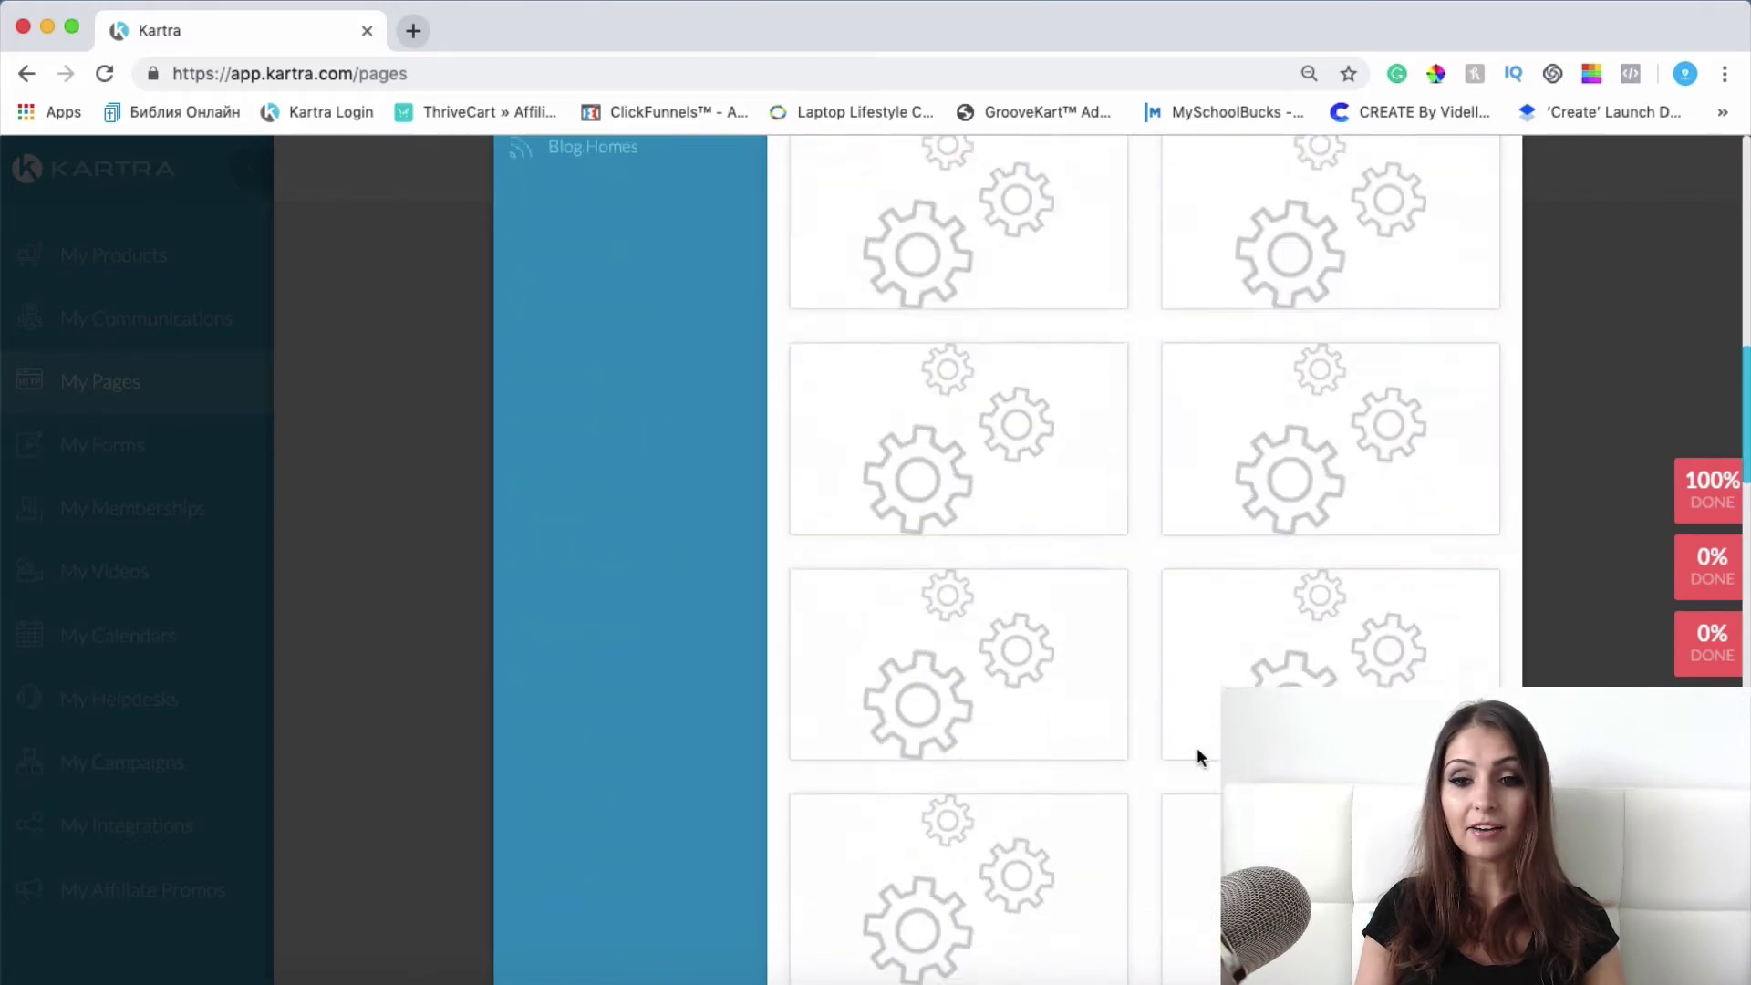
scroll(1197, 757, down, 2)
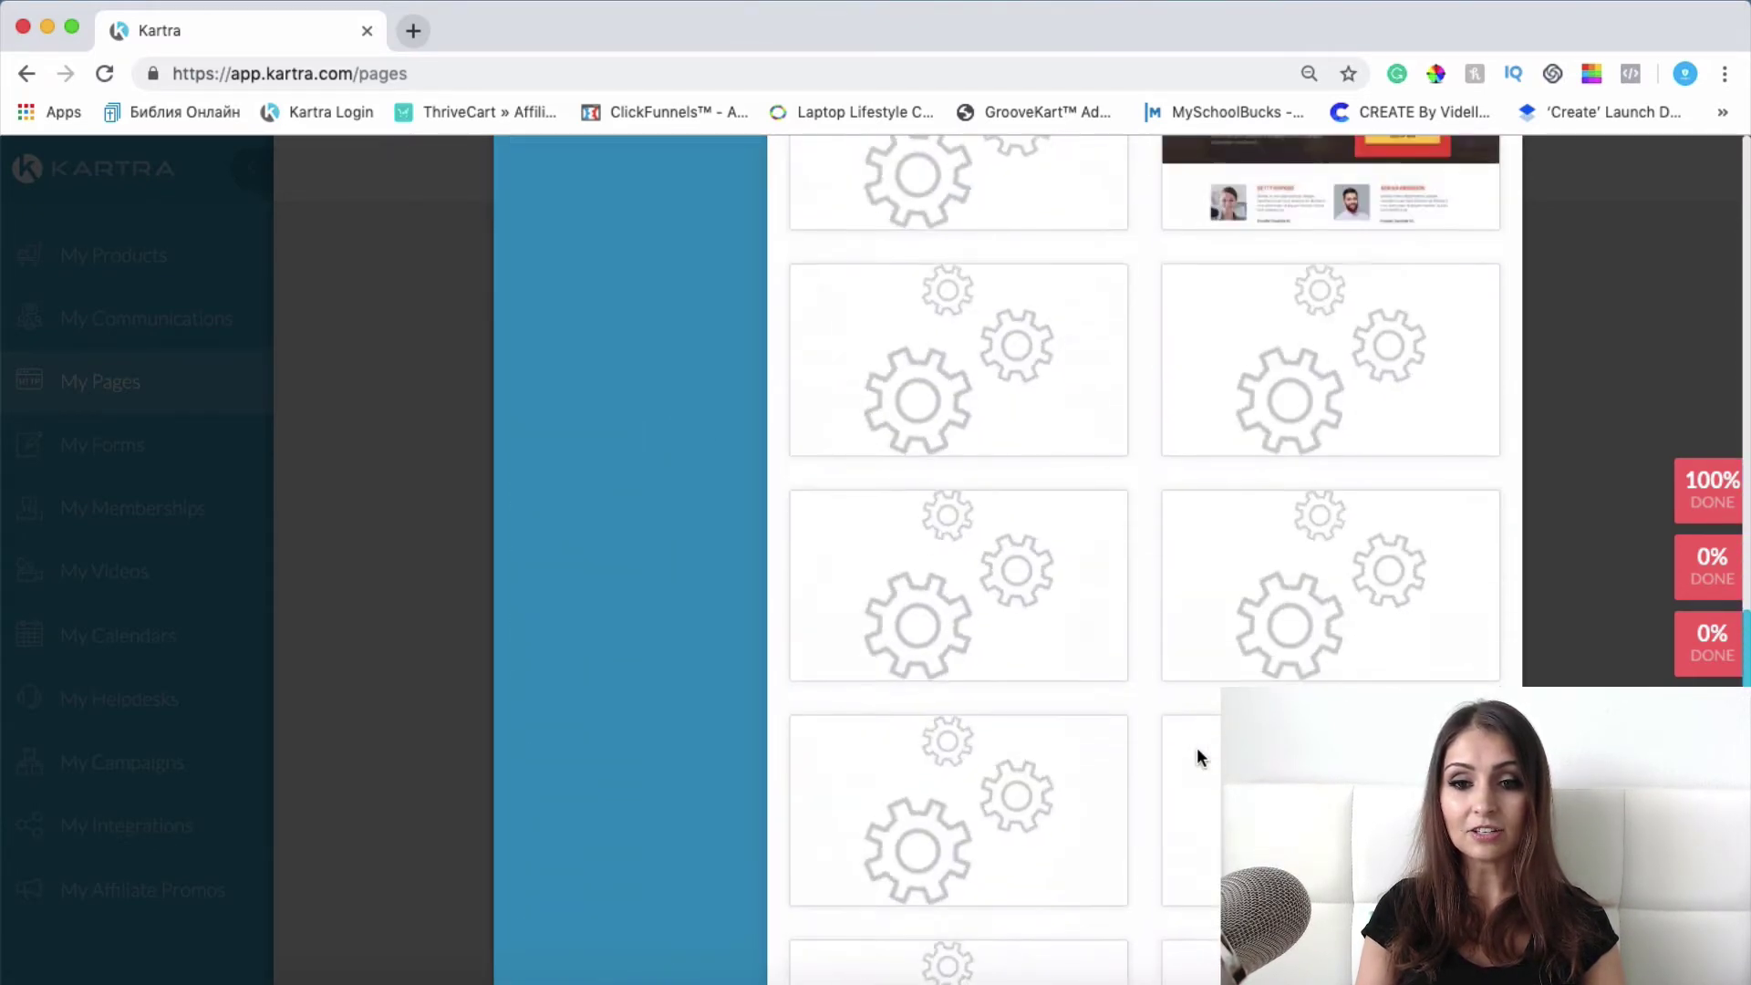
scroll(1197, 756, down, 8)
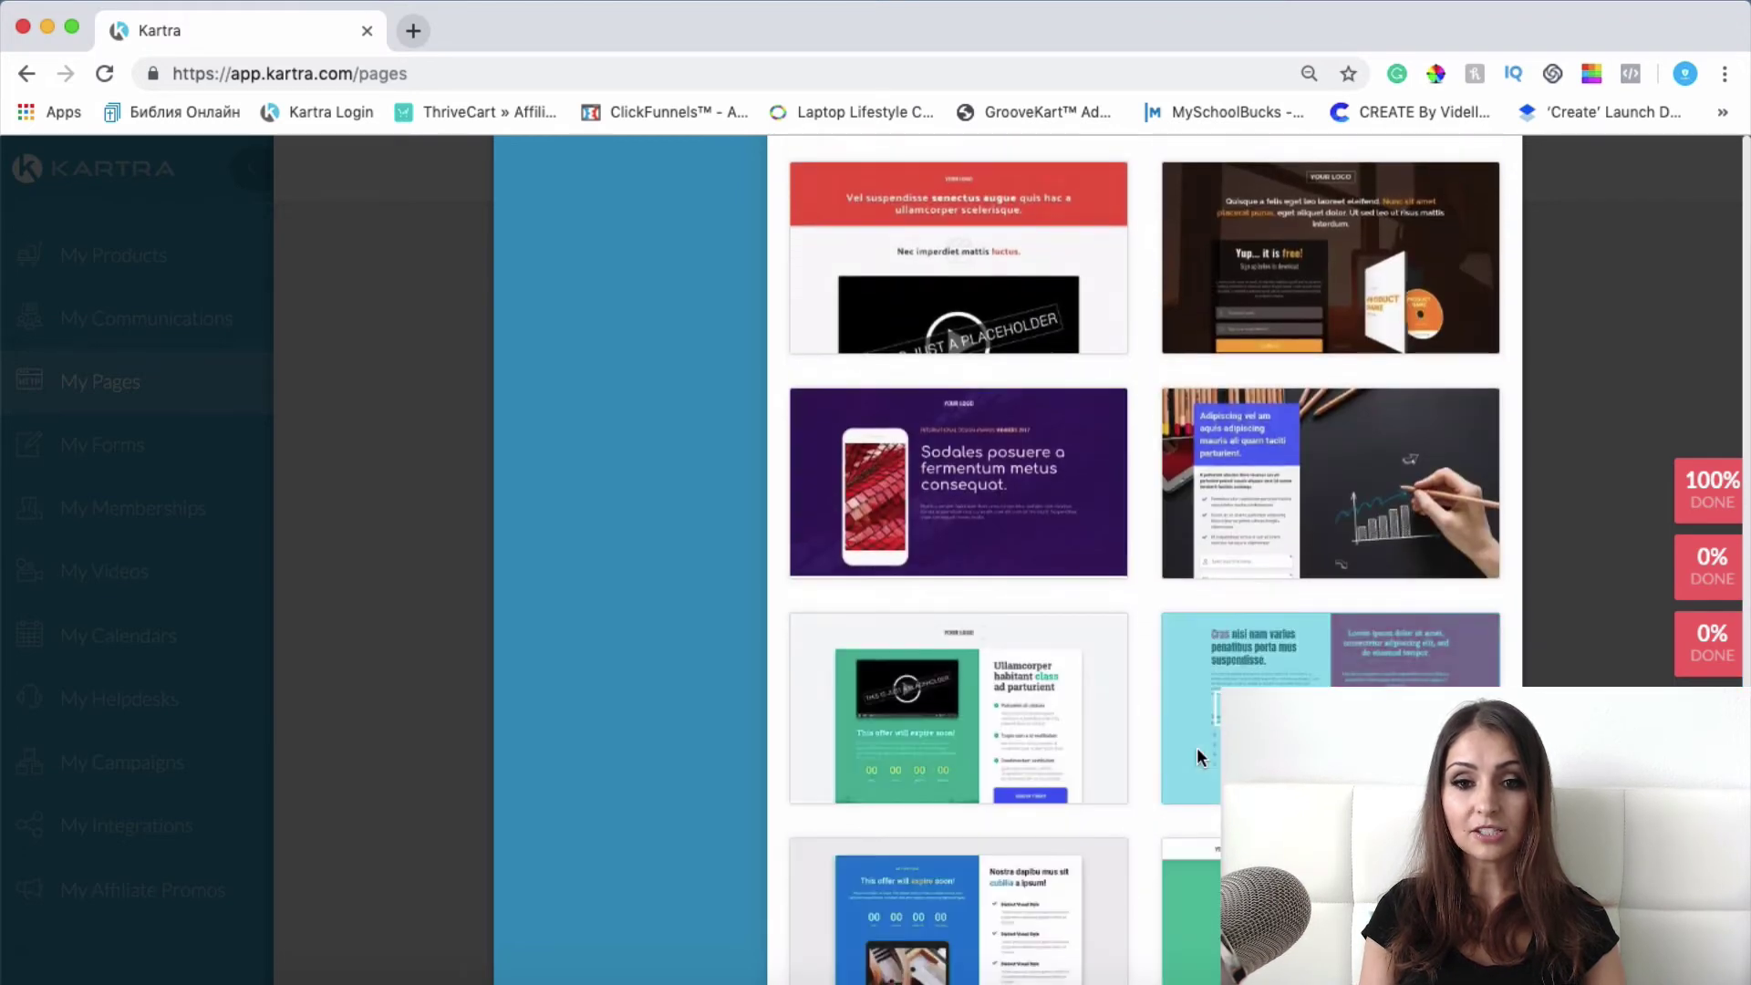
scroll(1197, 749, down, 10)
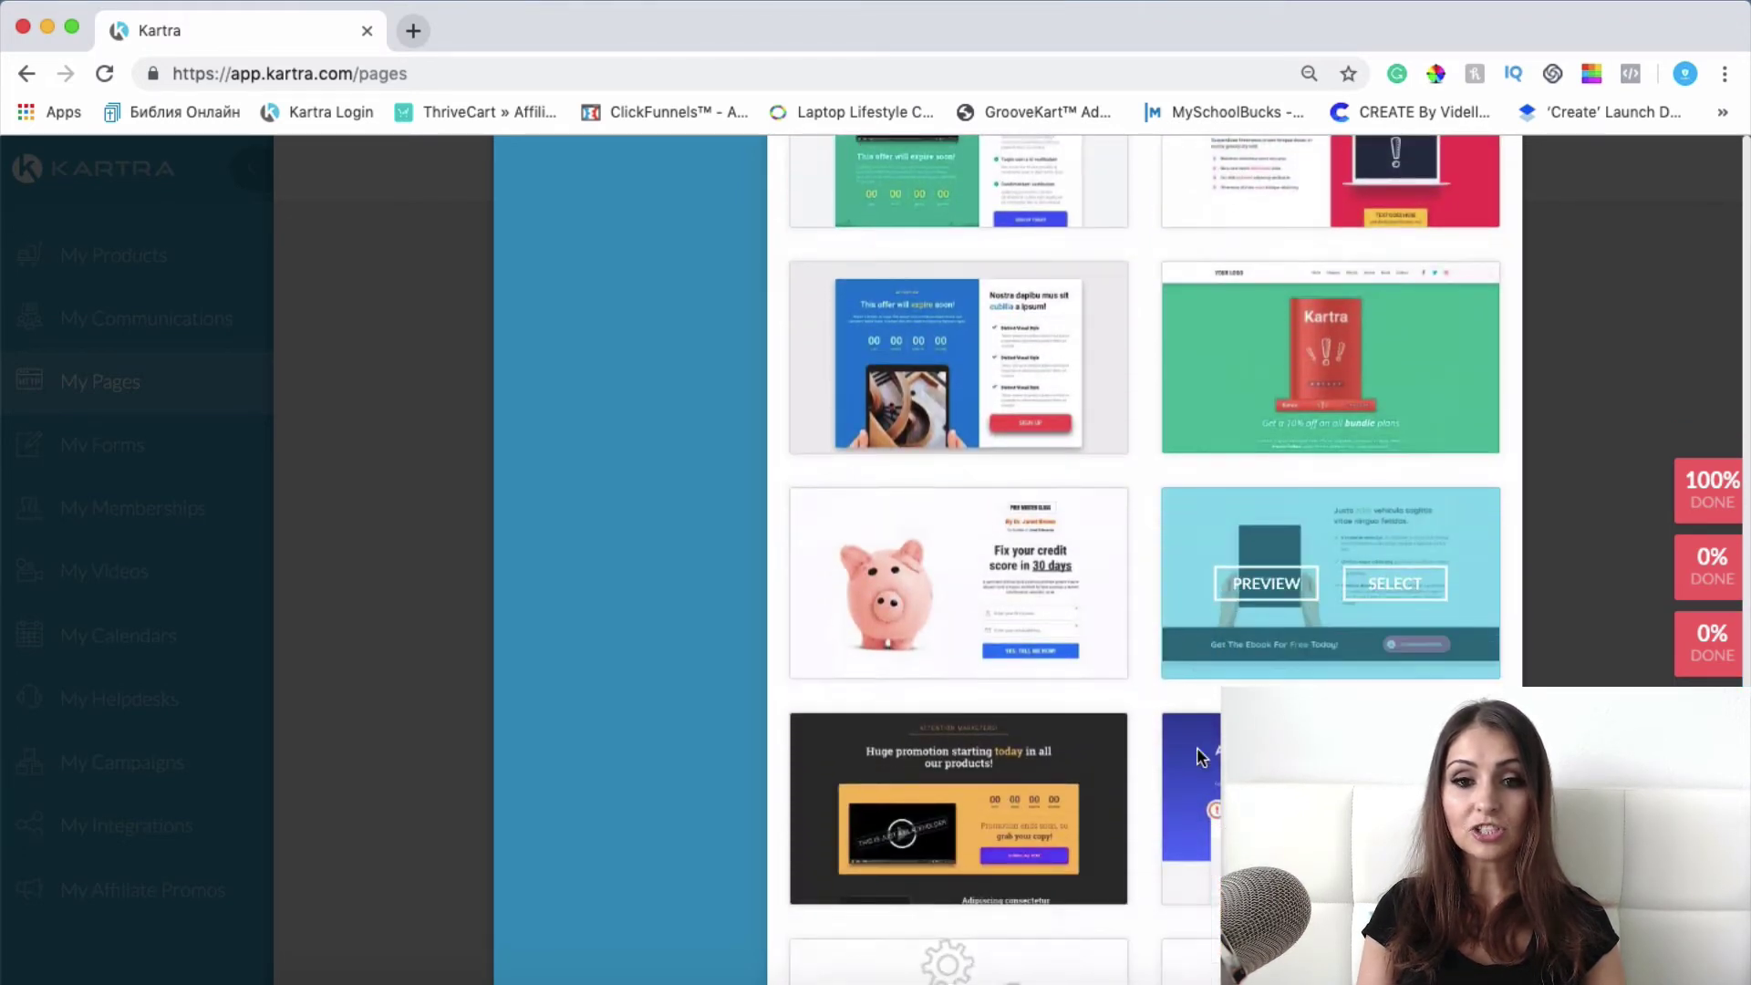
scroll(1197, 747, down, 1)
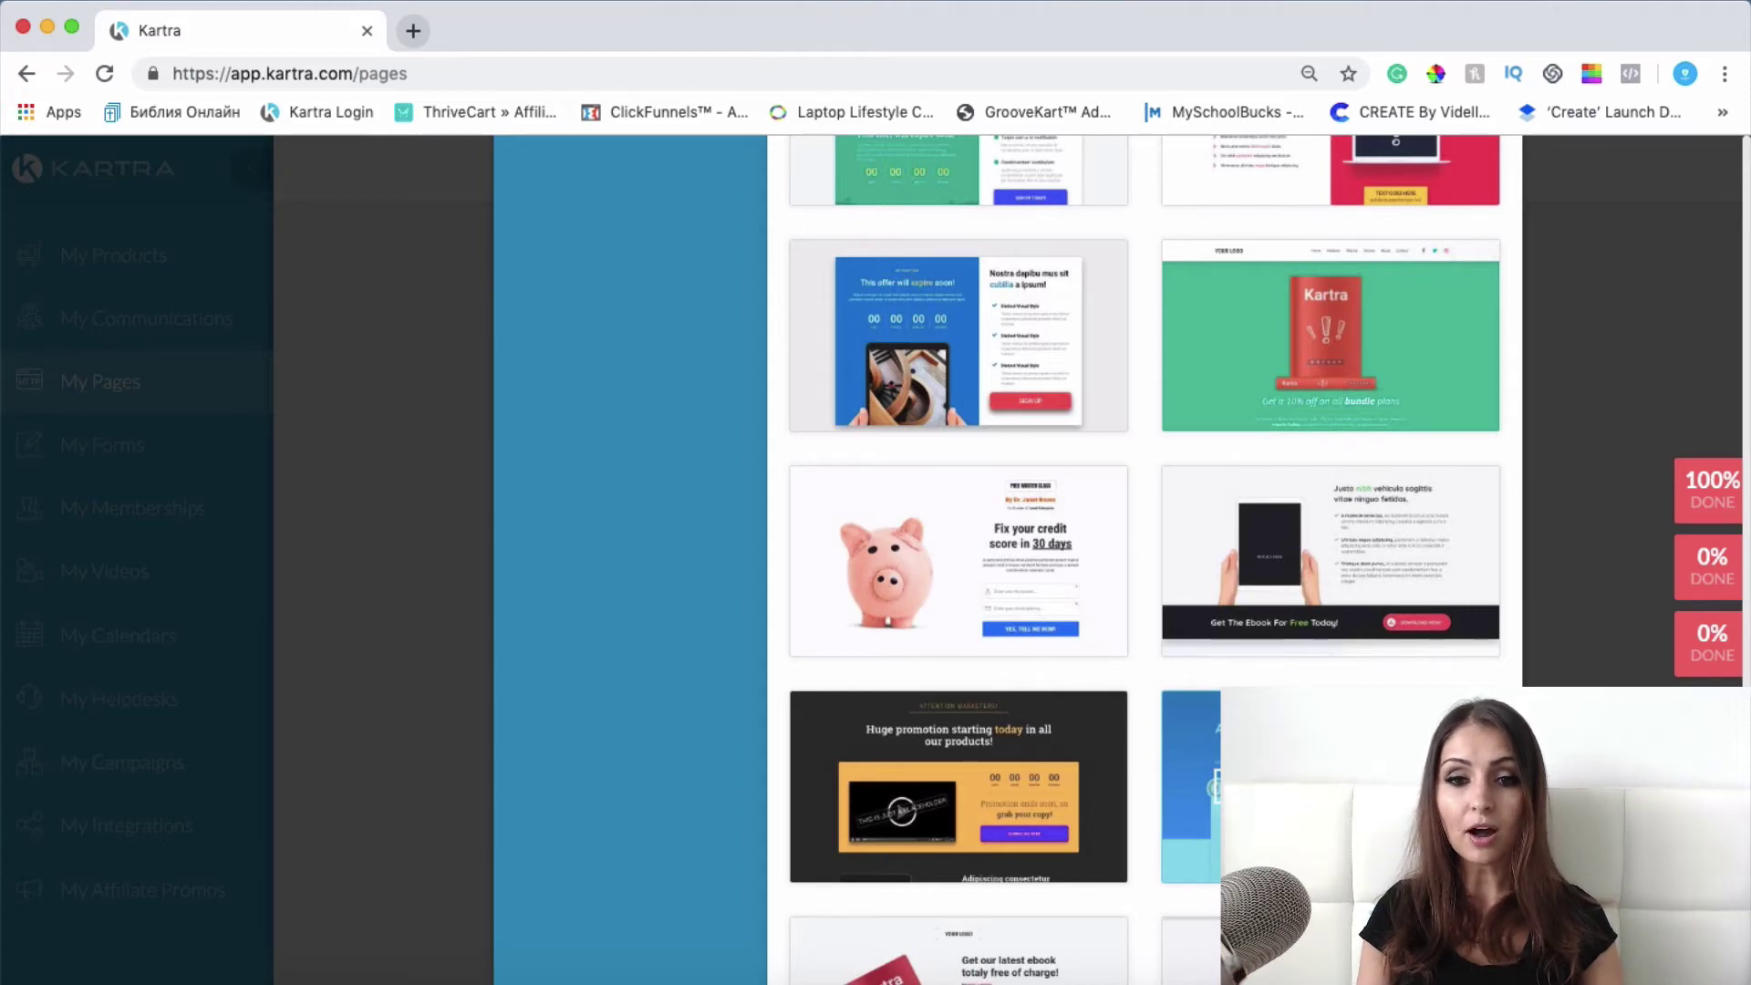
scroll(1264, 639, down, 3)
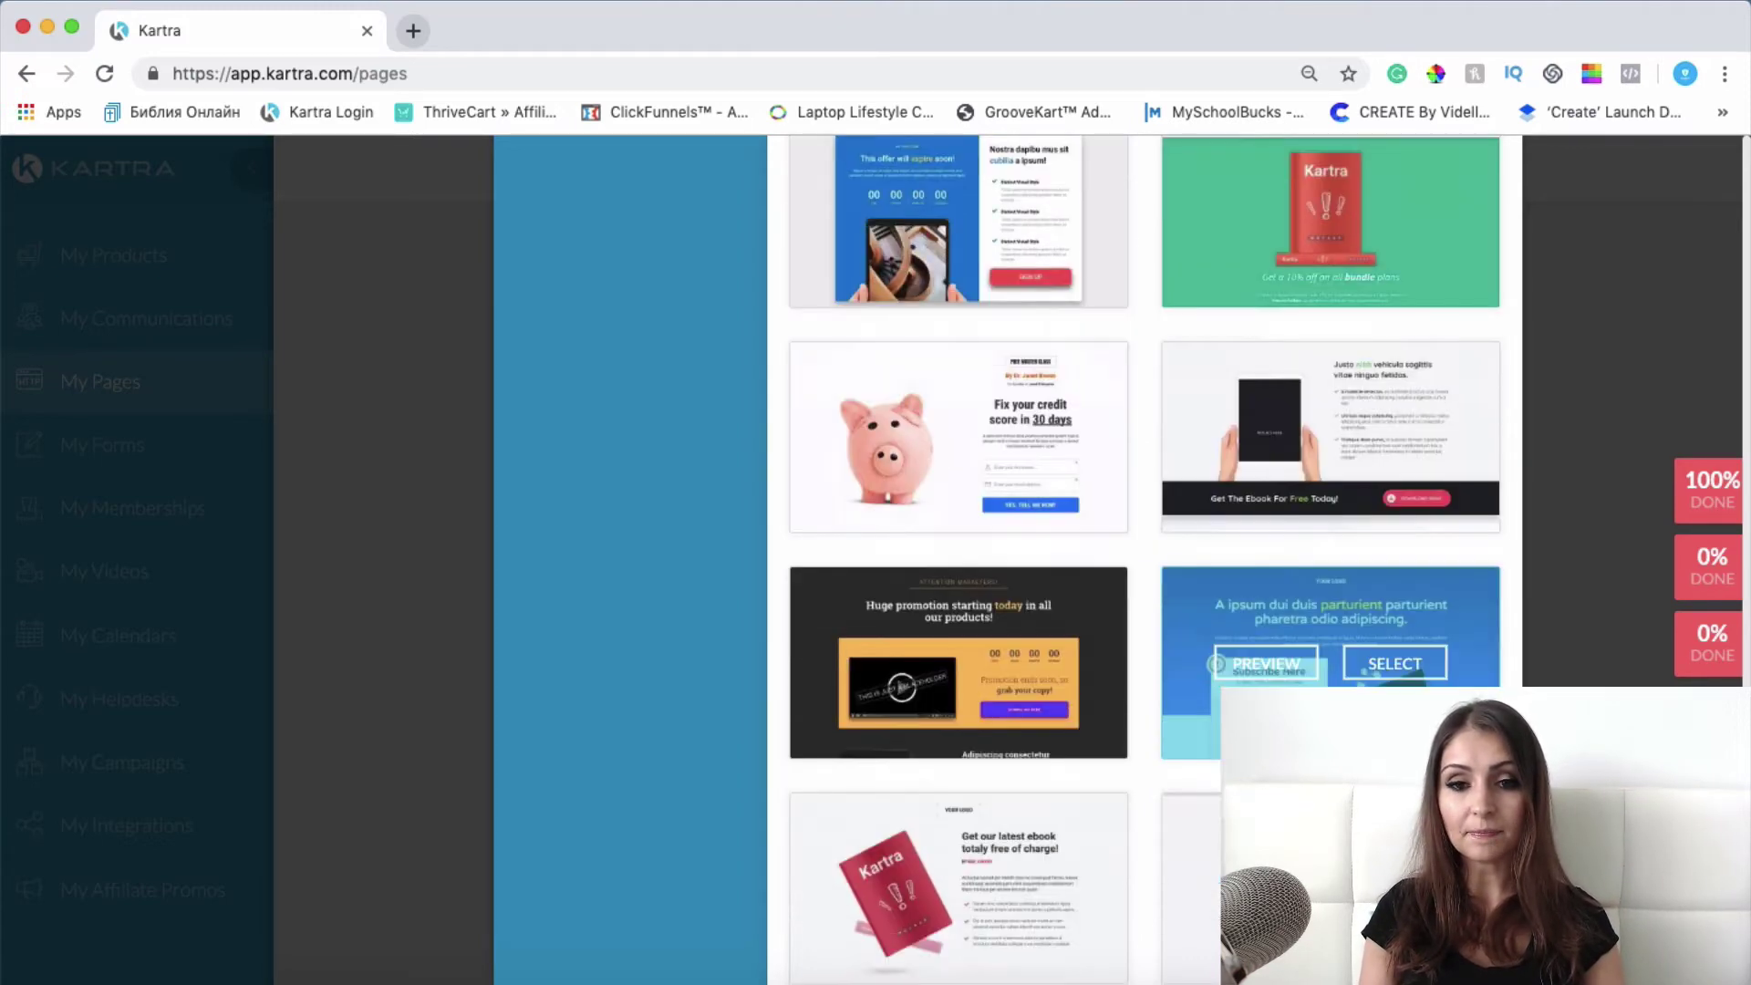
scroll(1263, 639, down, 15)
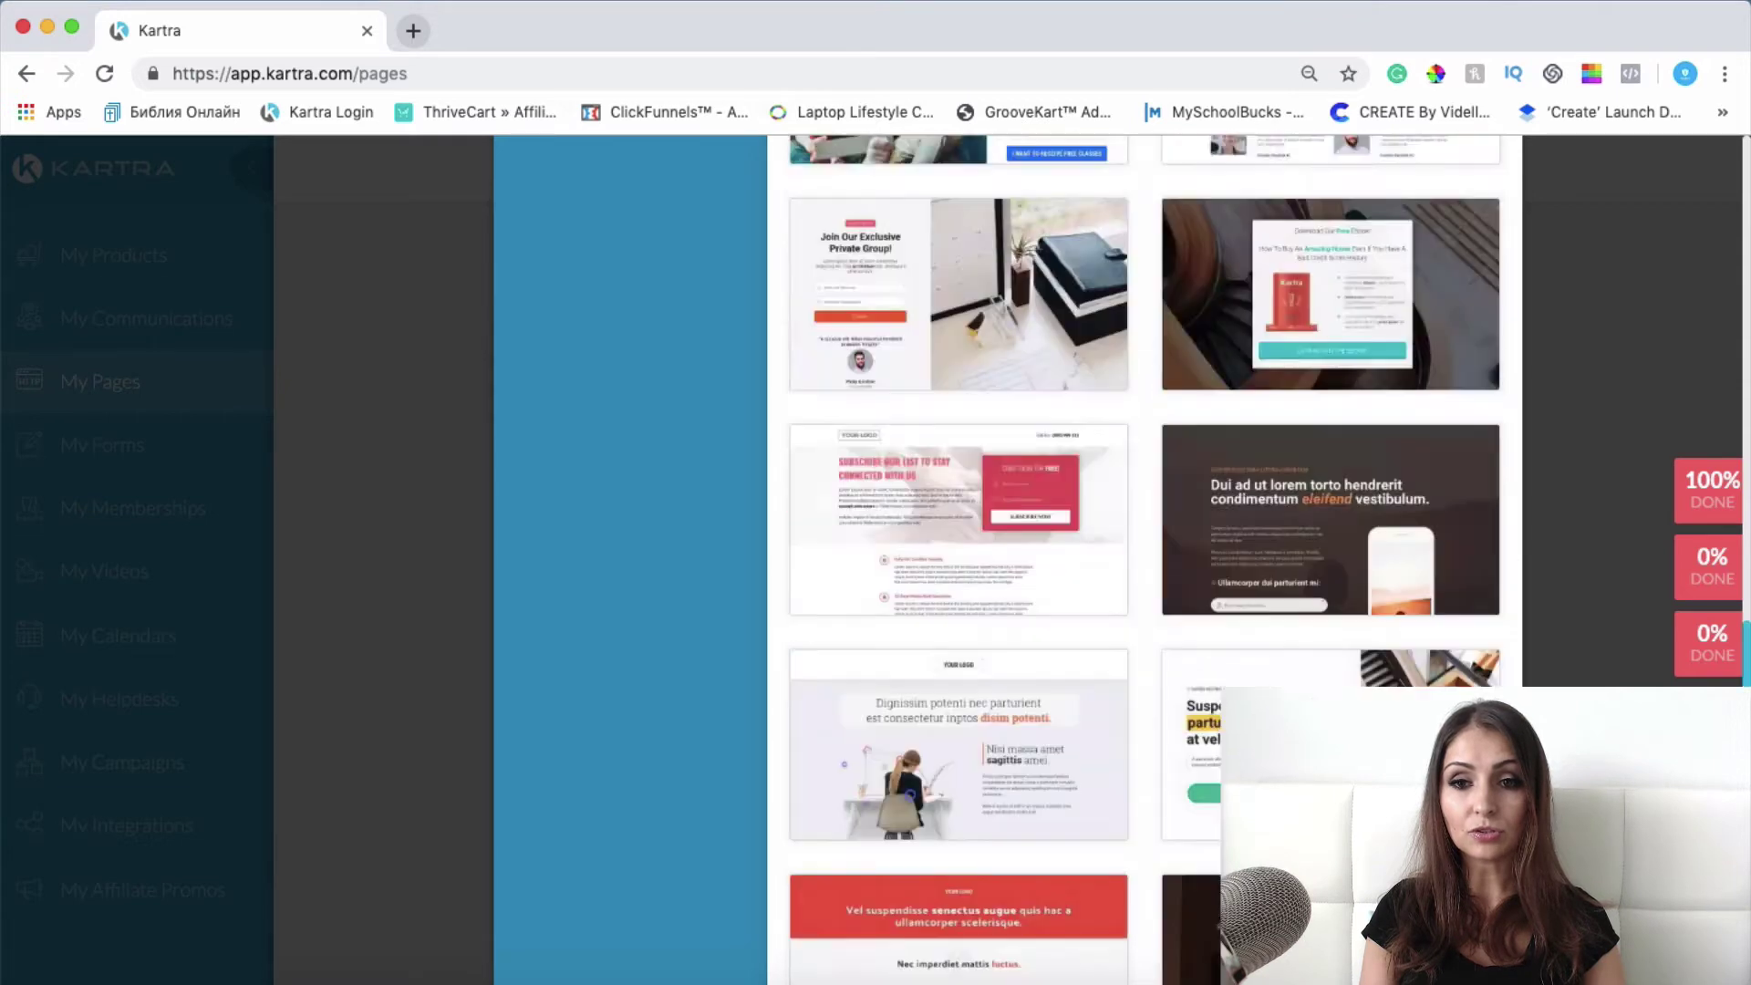
scroll(1263, 639, up, 15)
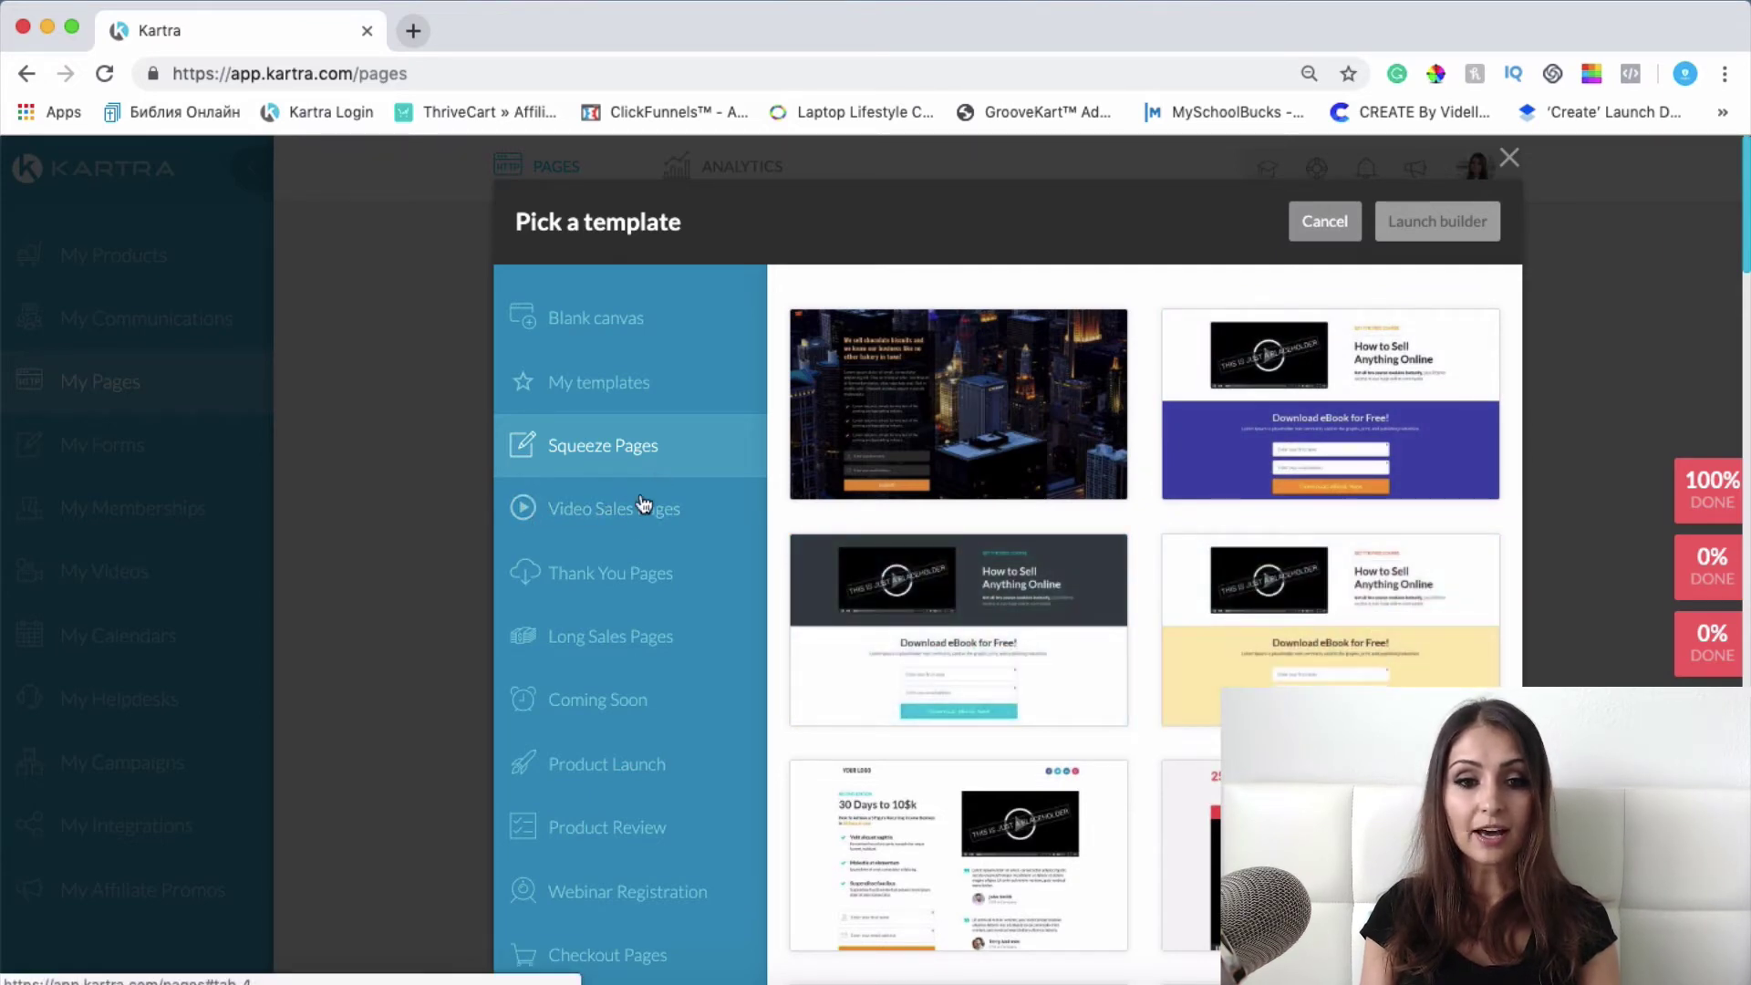
Step: Show the Video Sales Pages category and look through its template designs
click(624, 520)
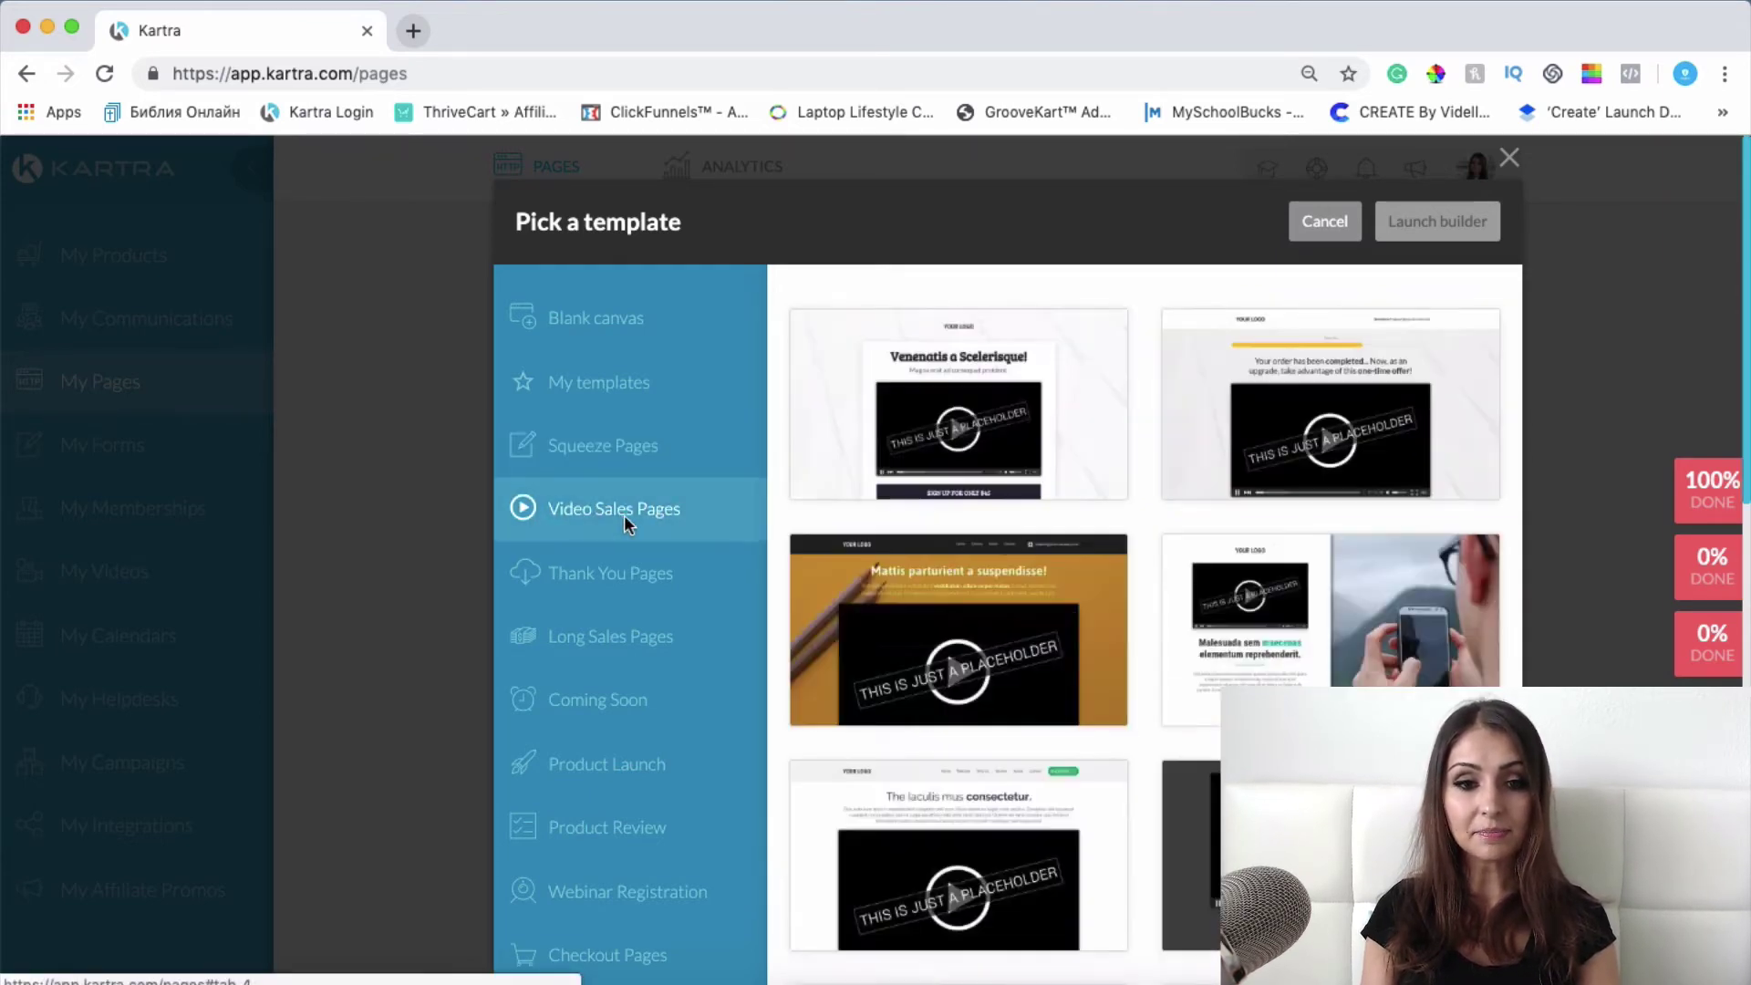
scroll(1060, 540, down, 7)
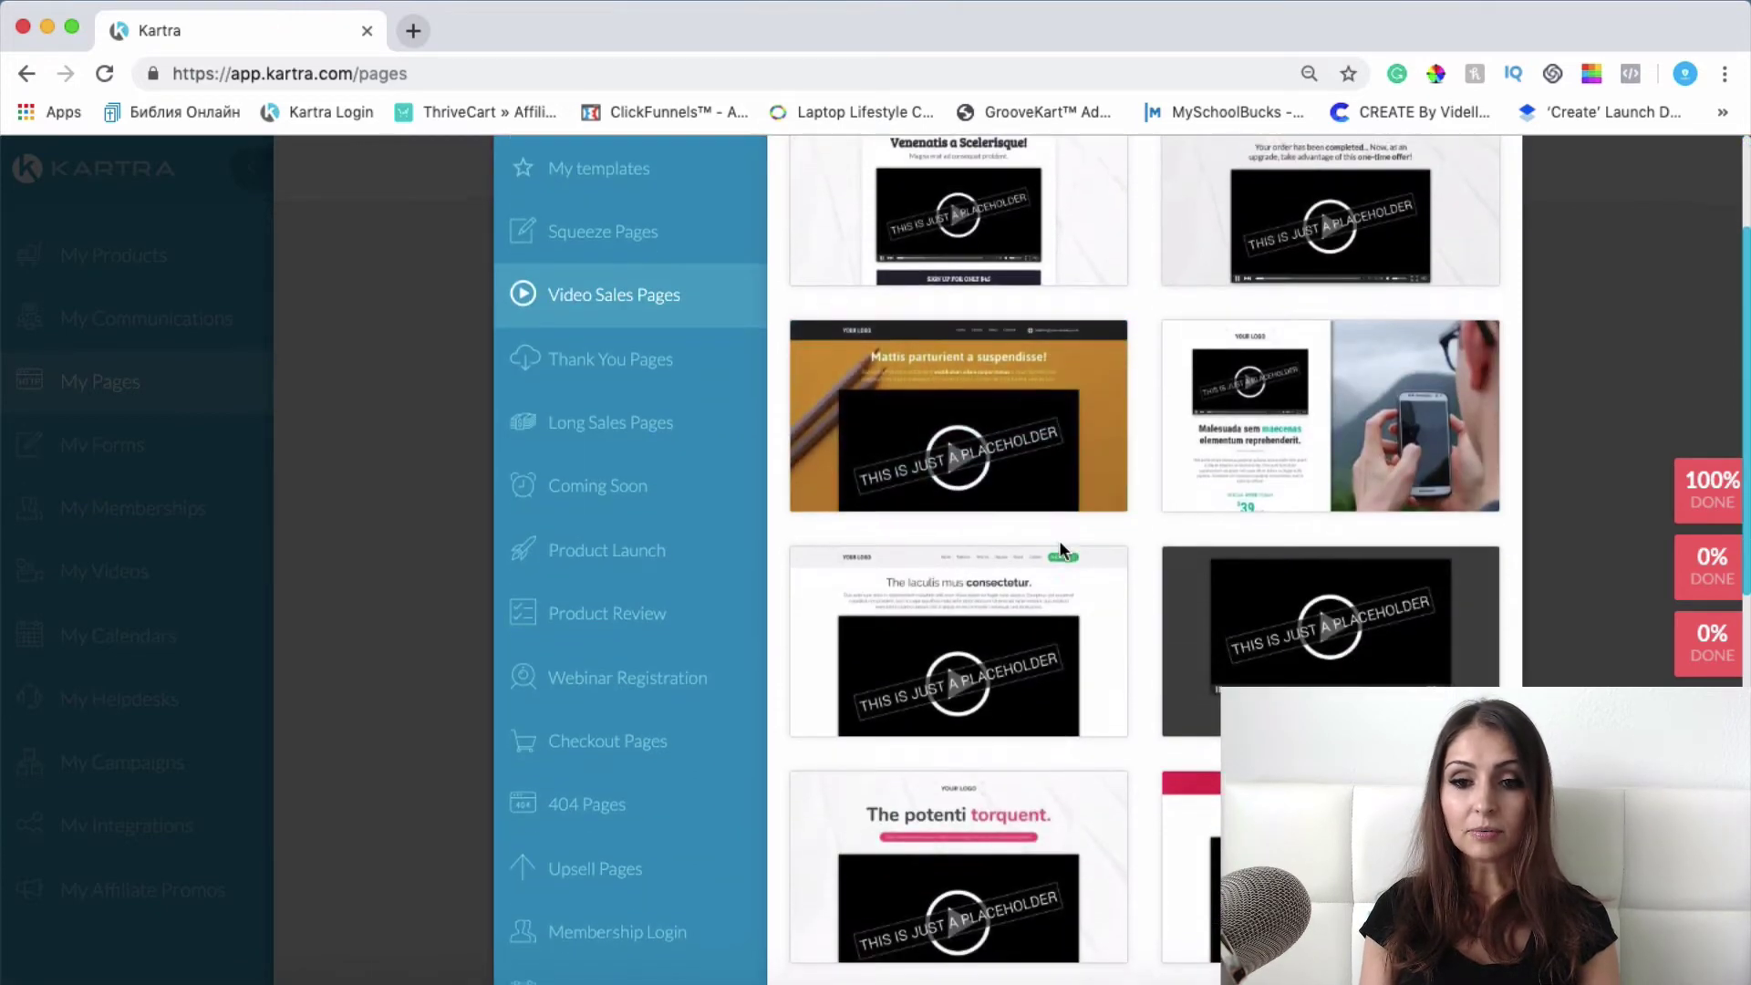
scroll(1061, 545, down, 5)
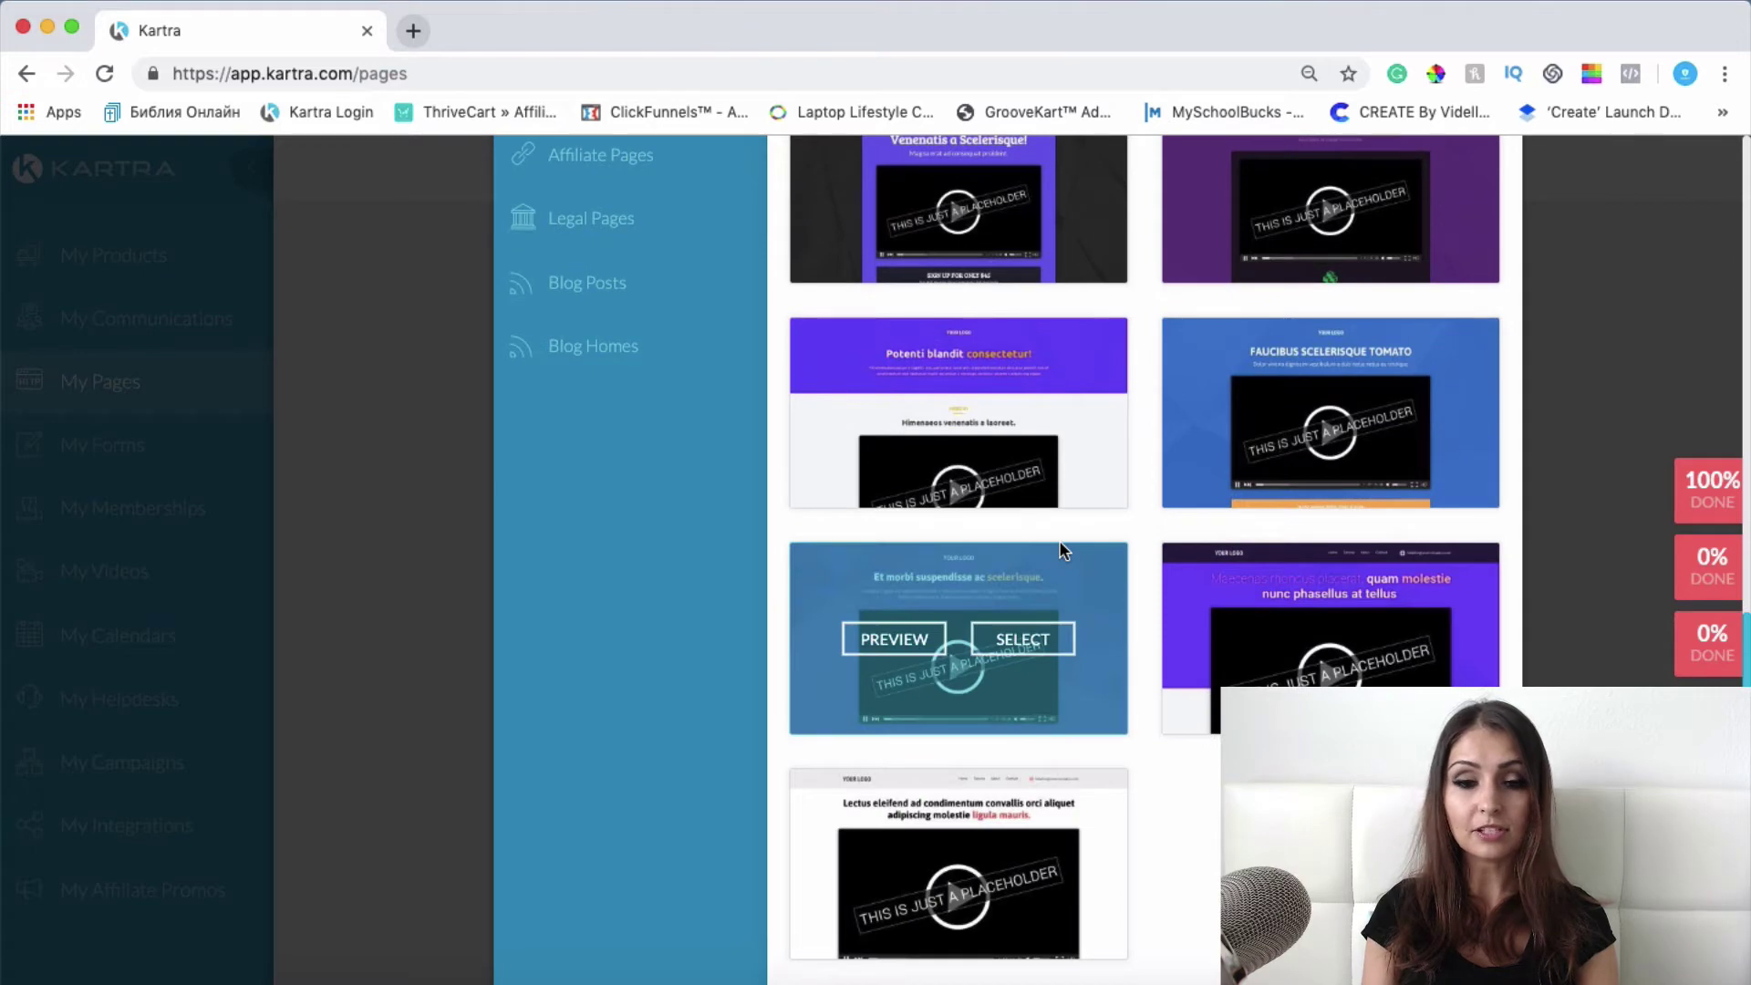
scroll(1059, 540, down, 1)
scroll(675, 500, up, 3)
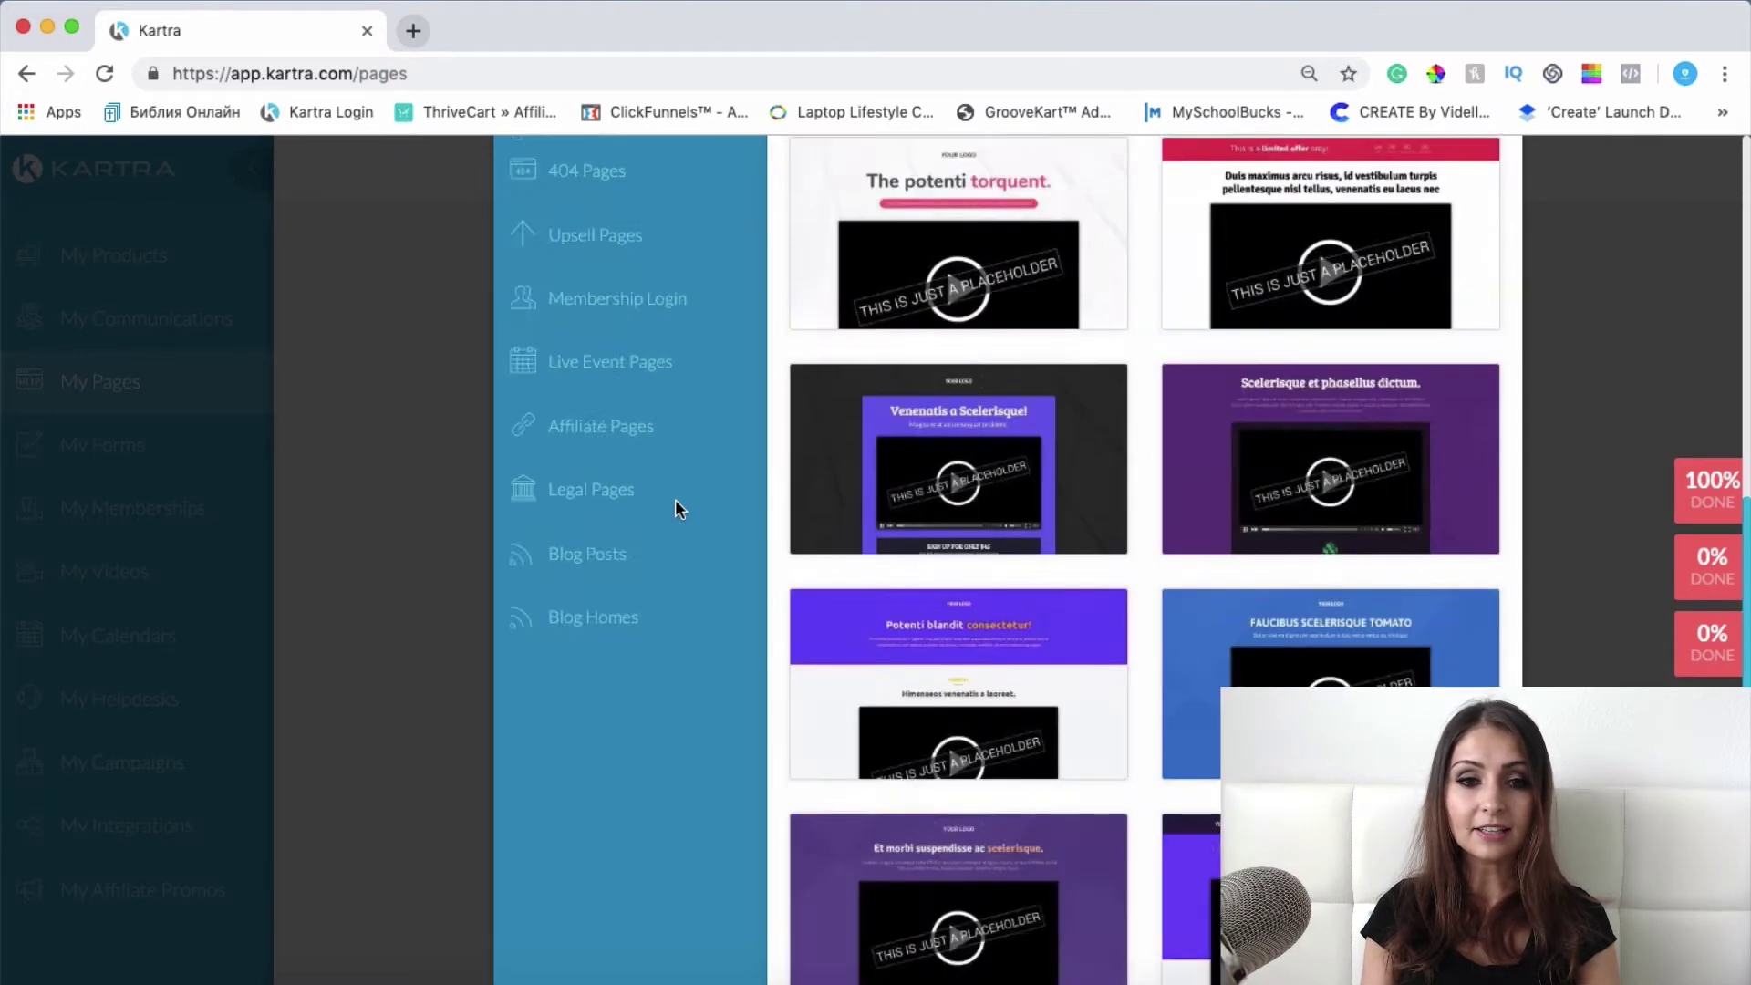
scroll(675, 500, up, 8)
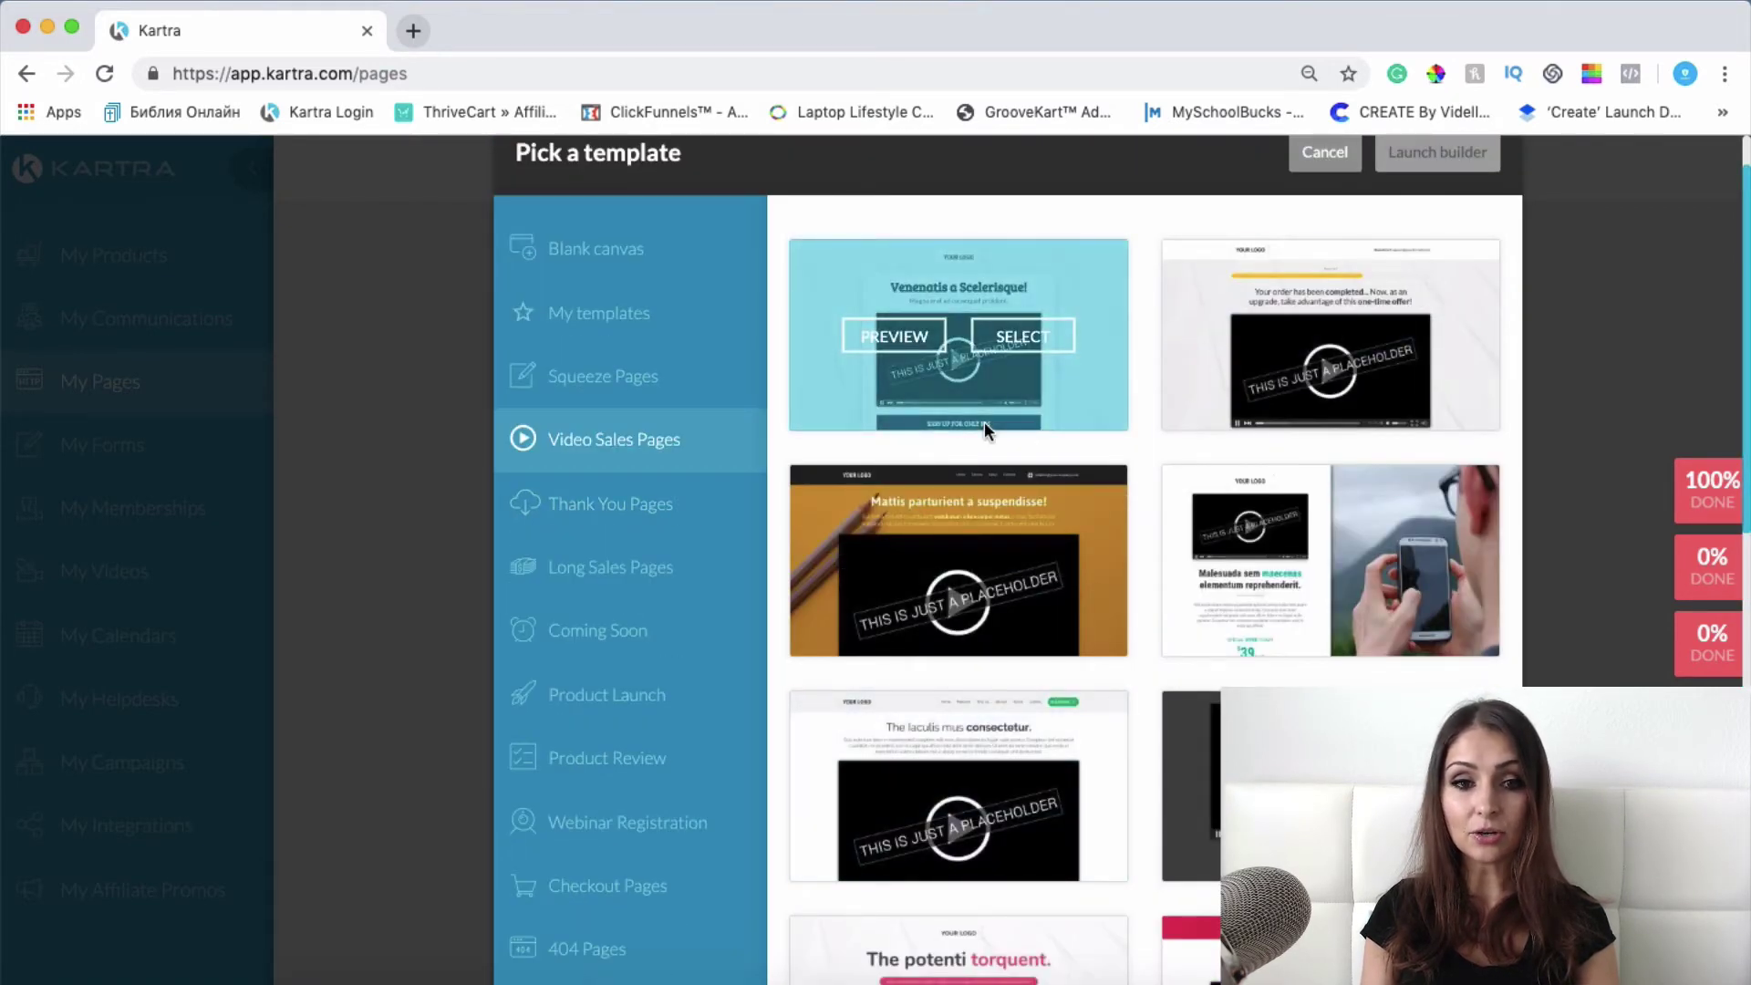
mouse_move(1003, 561)
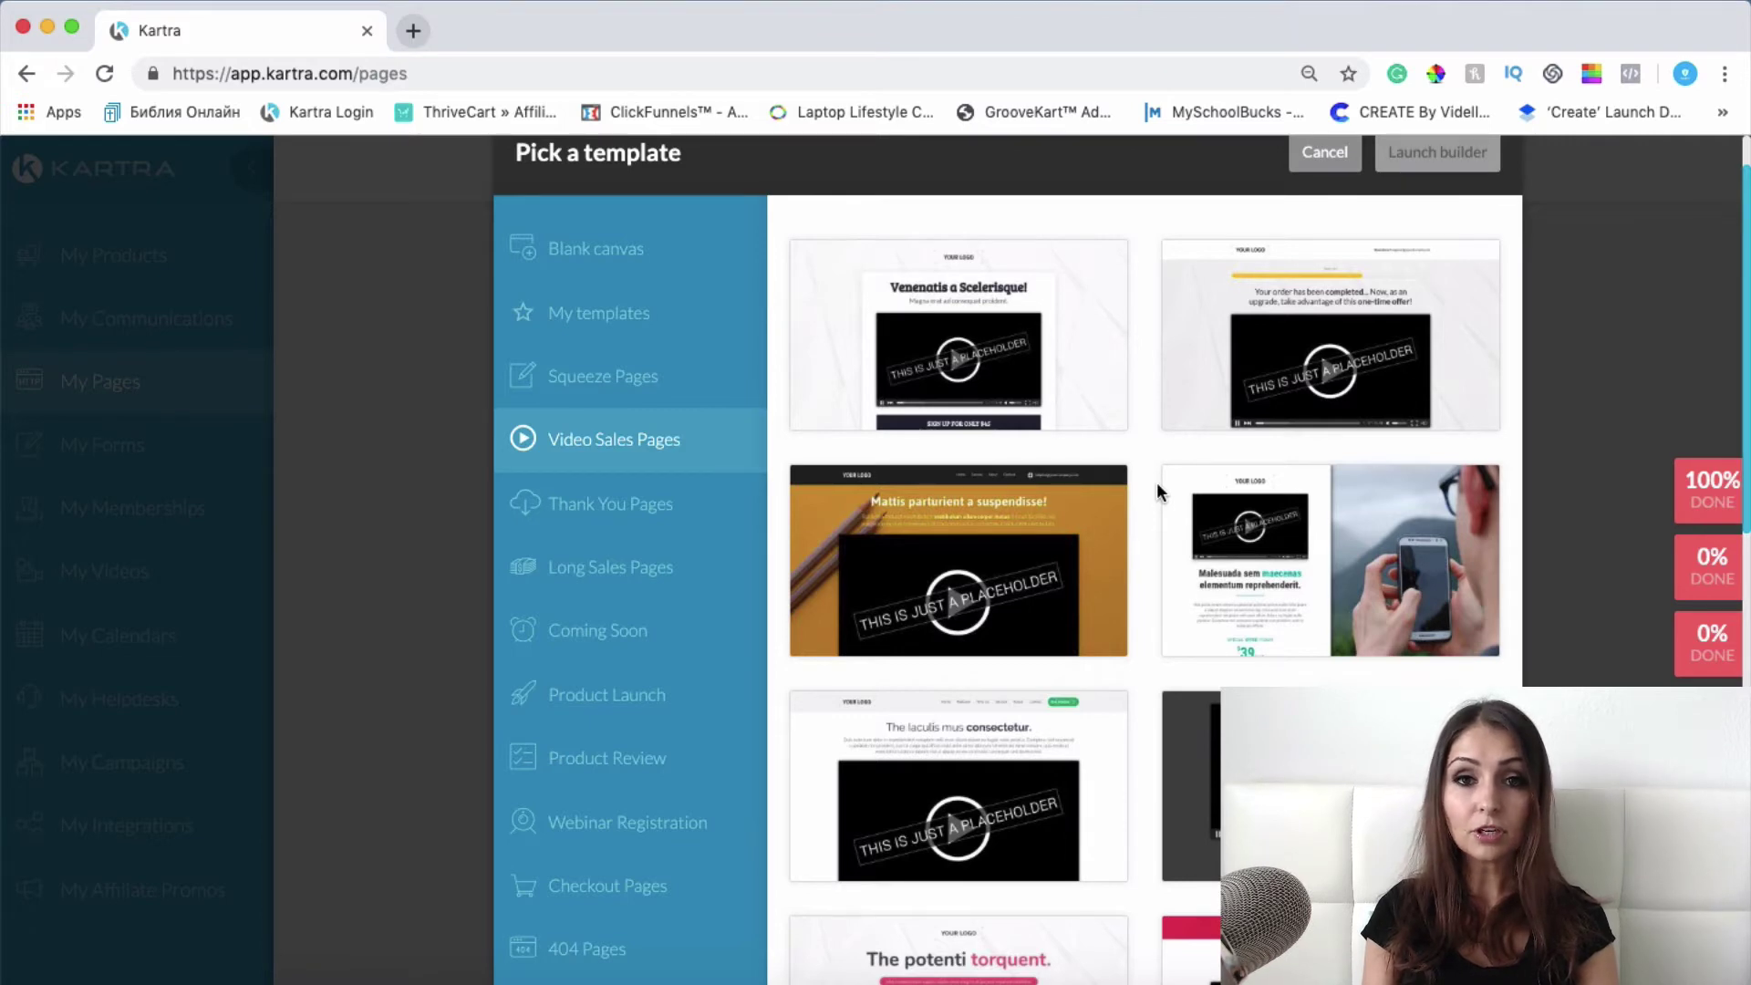
scroll(1186, 511, down, 3)
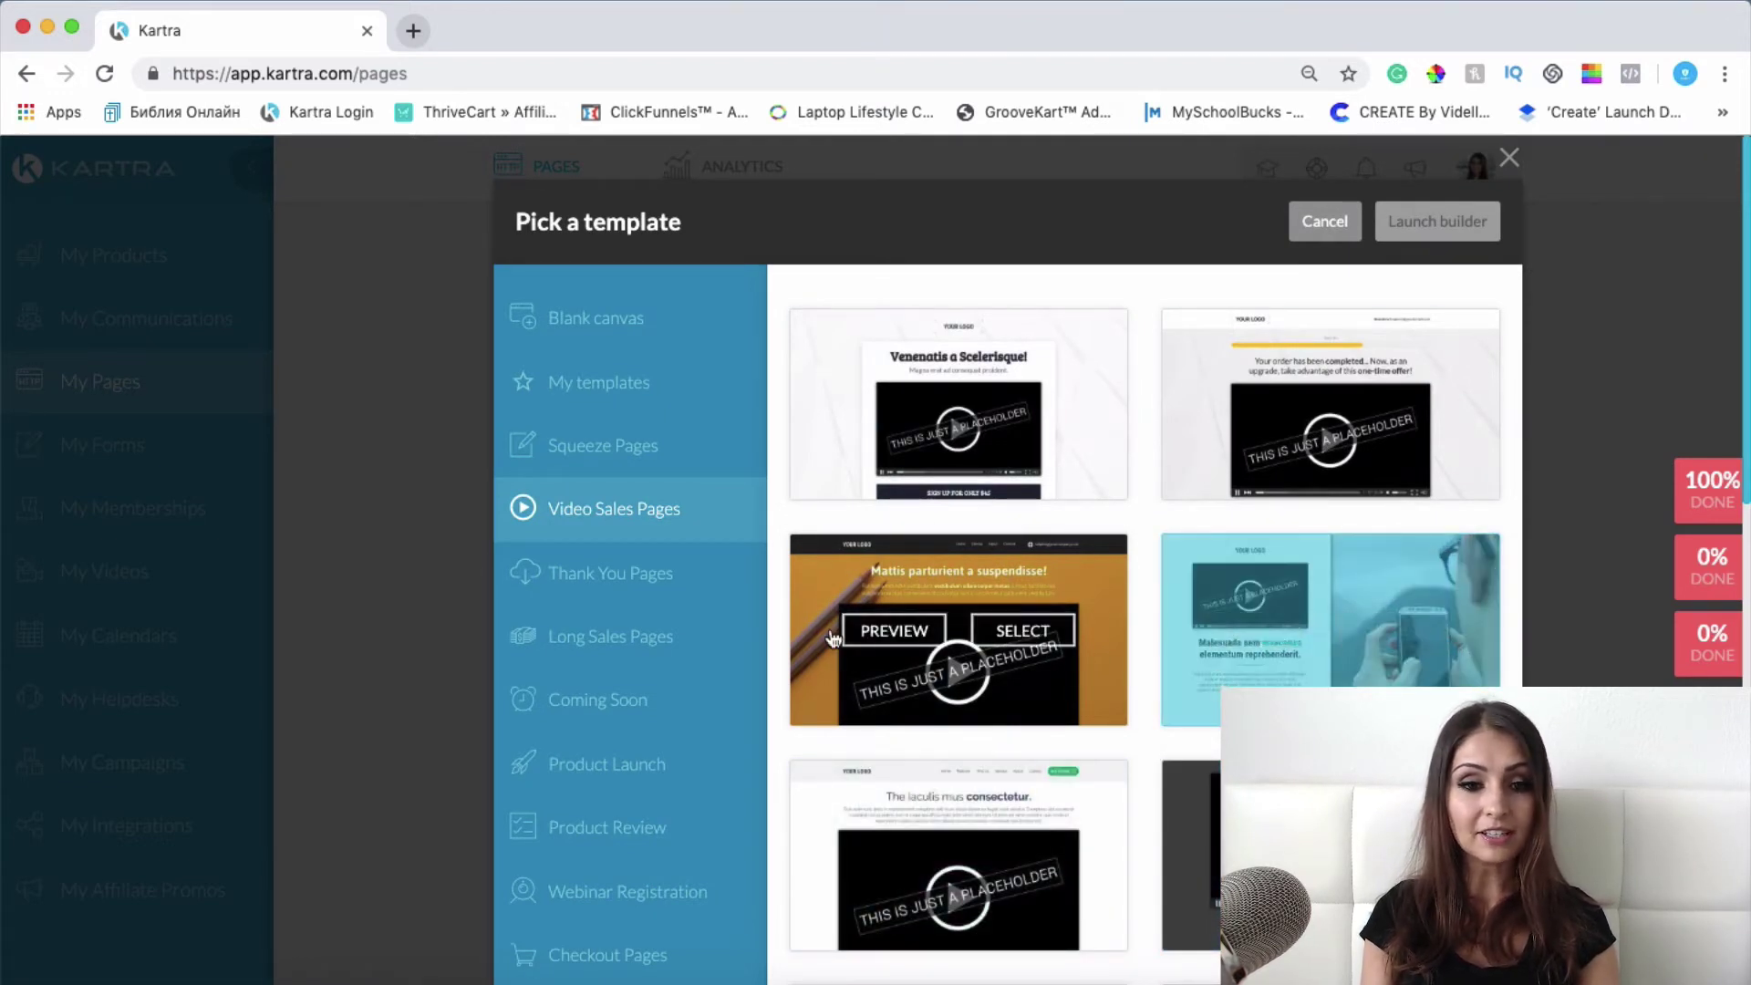
Step: Show the Thank You Pages category and review its template designs
click(576, 576)
scroll(1093, 596, down, 6)
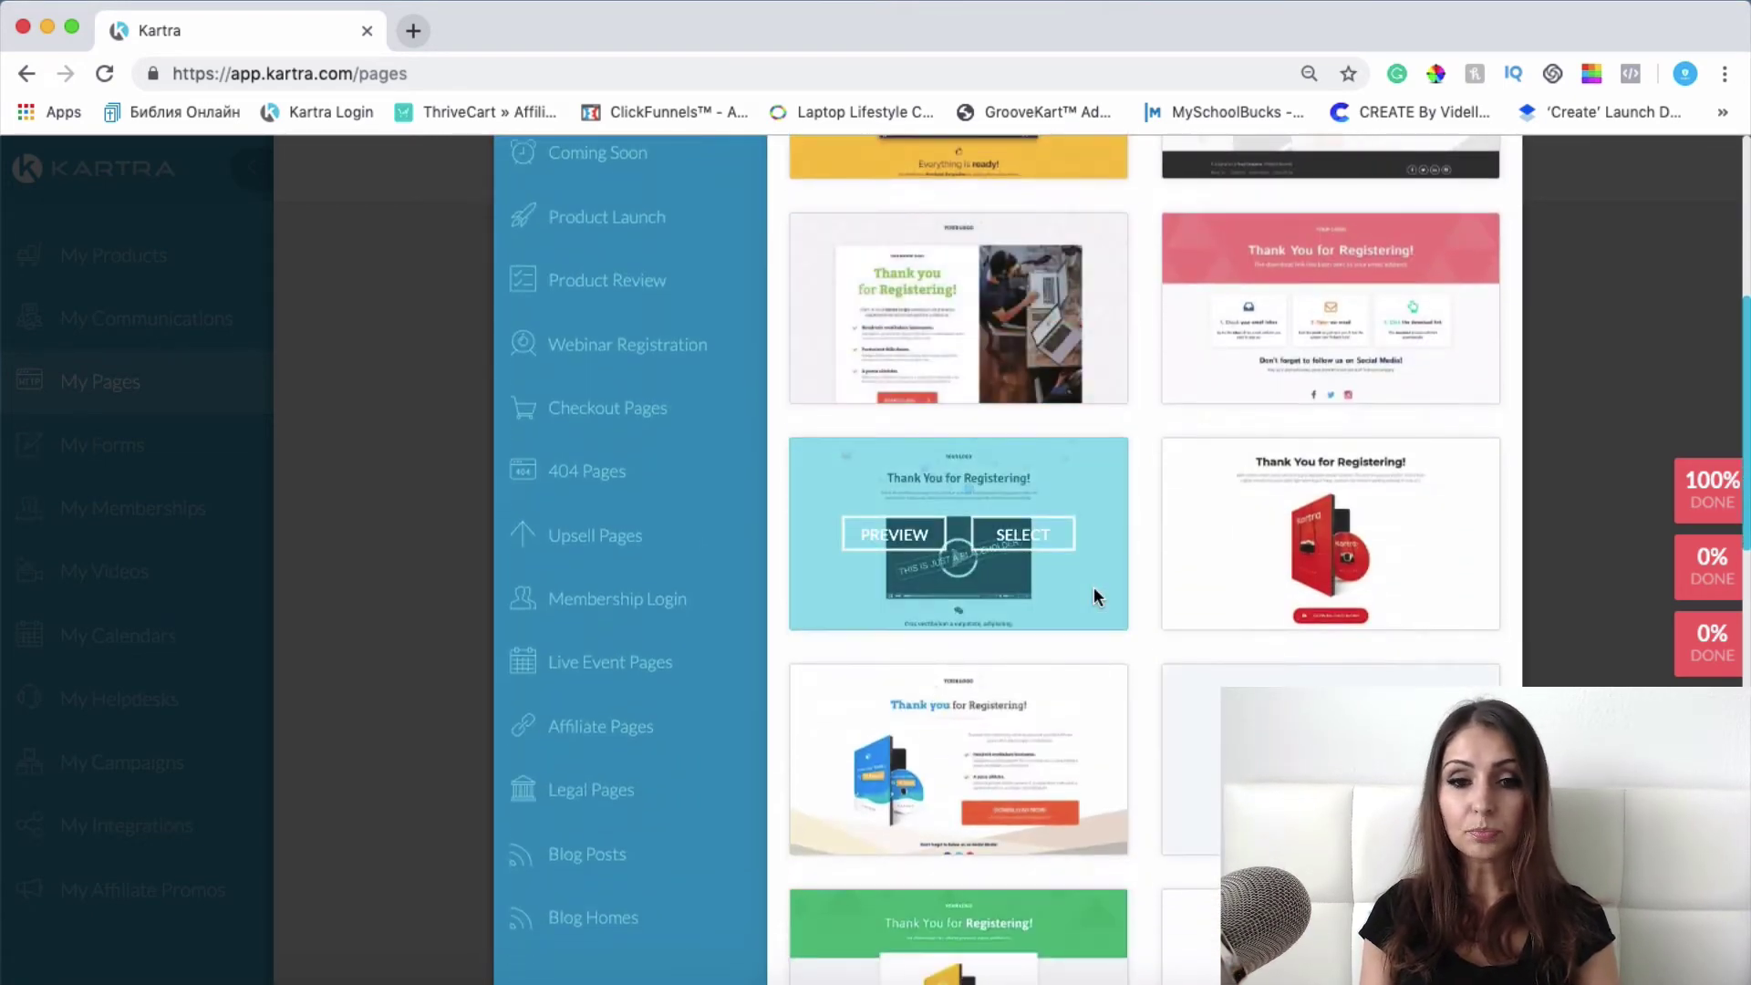
scroll(1095, 594, down, 2)
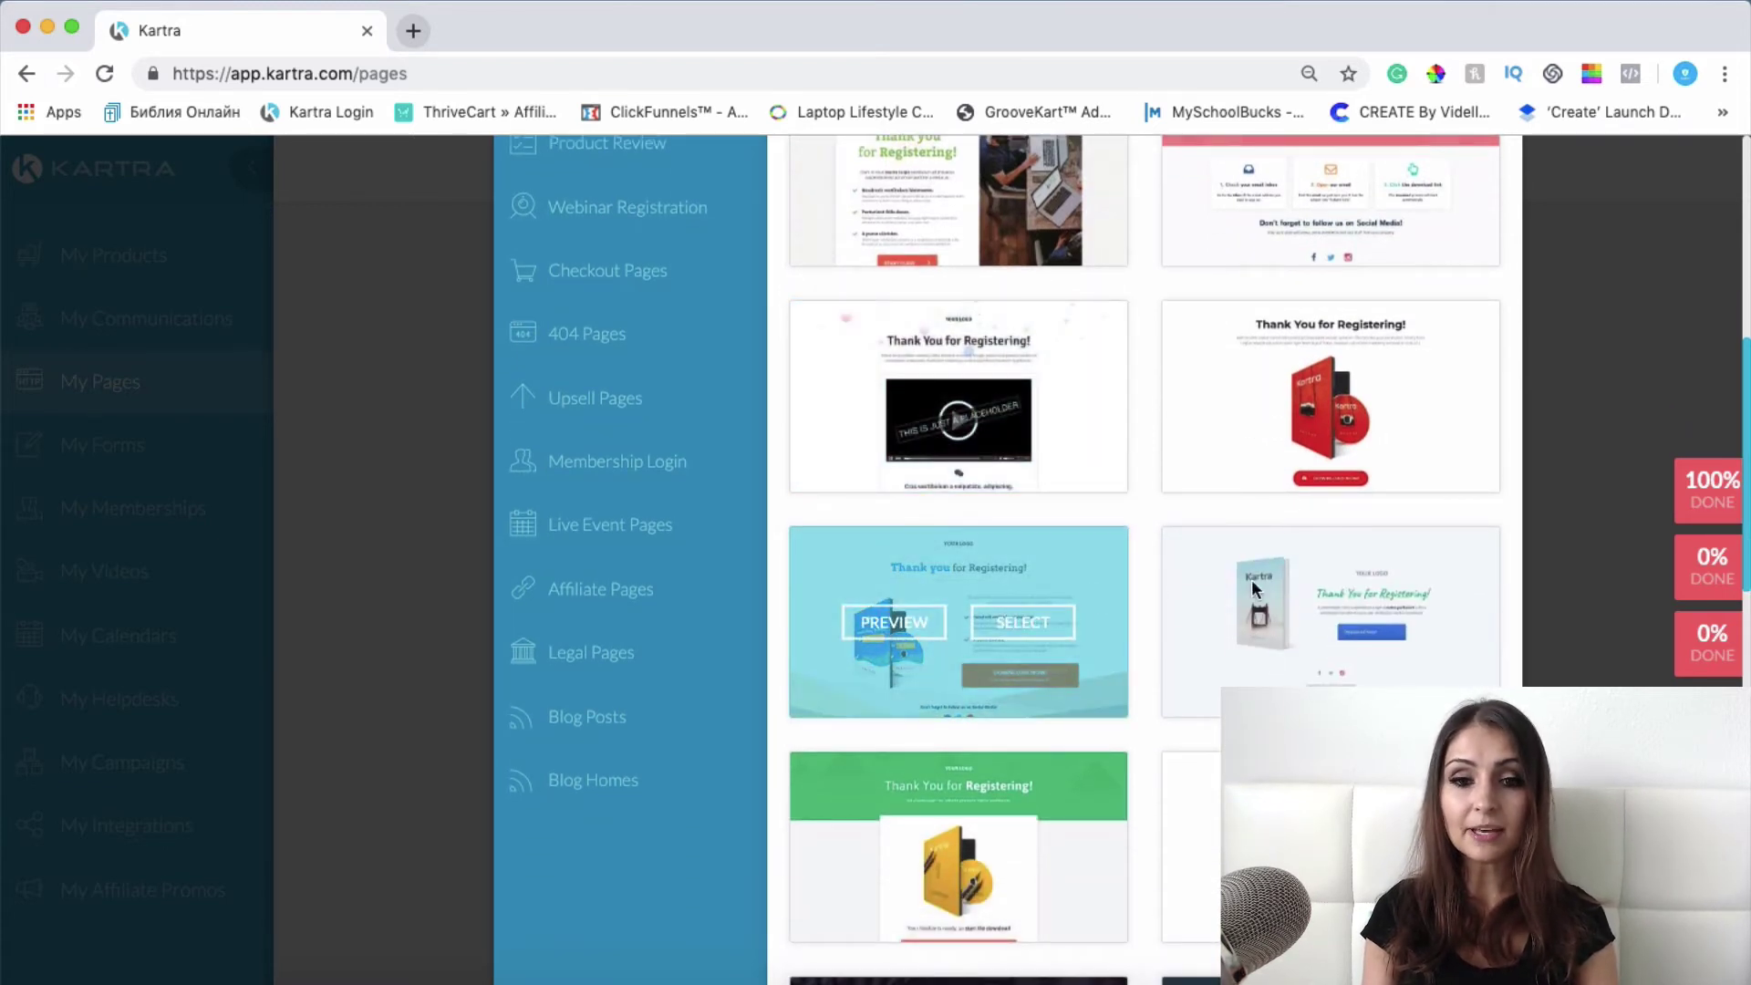
scroll(1014, 588, down, 3)
scroll(1014, 586, down, 7)
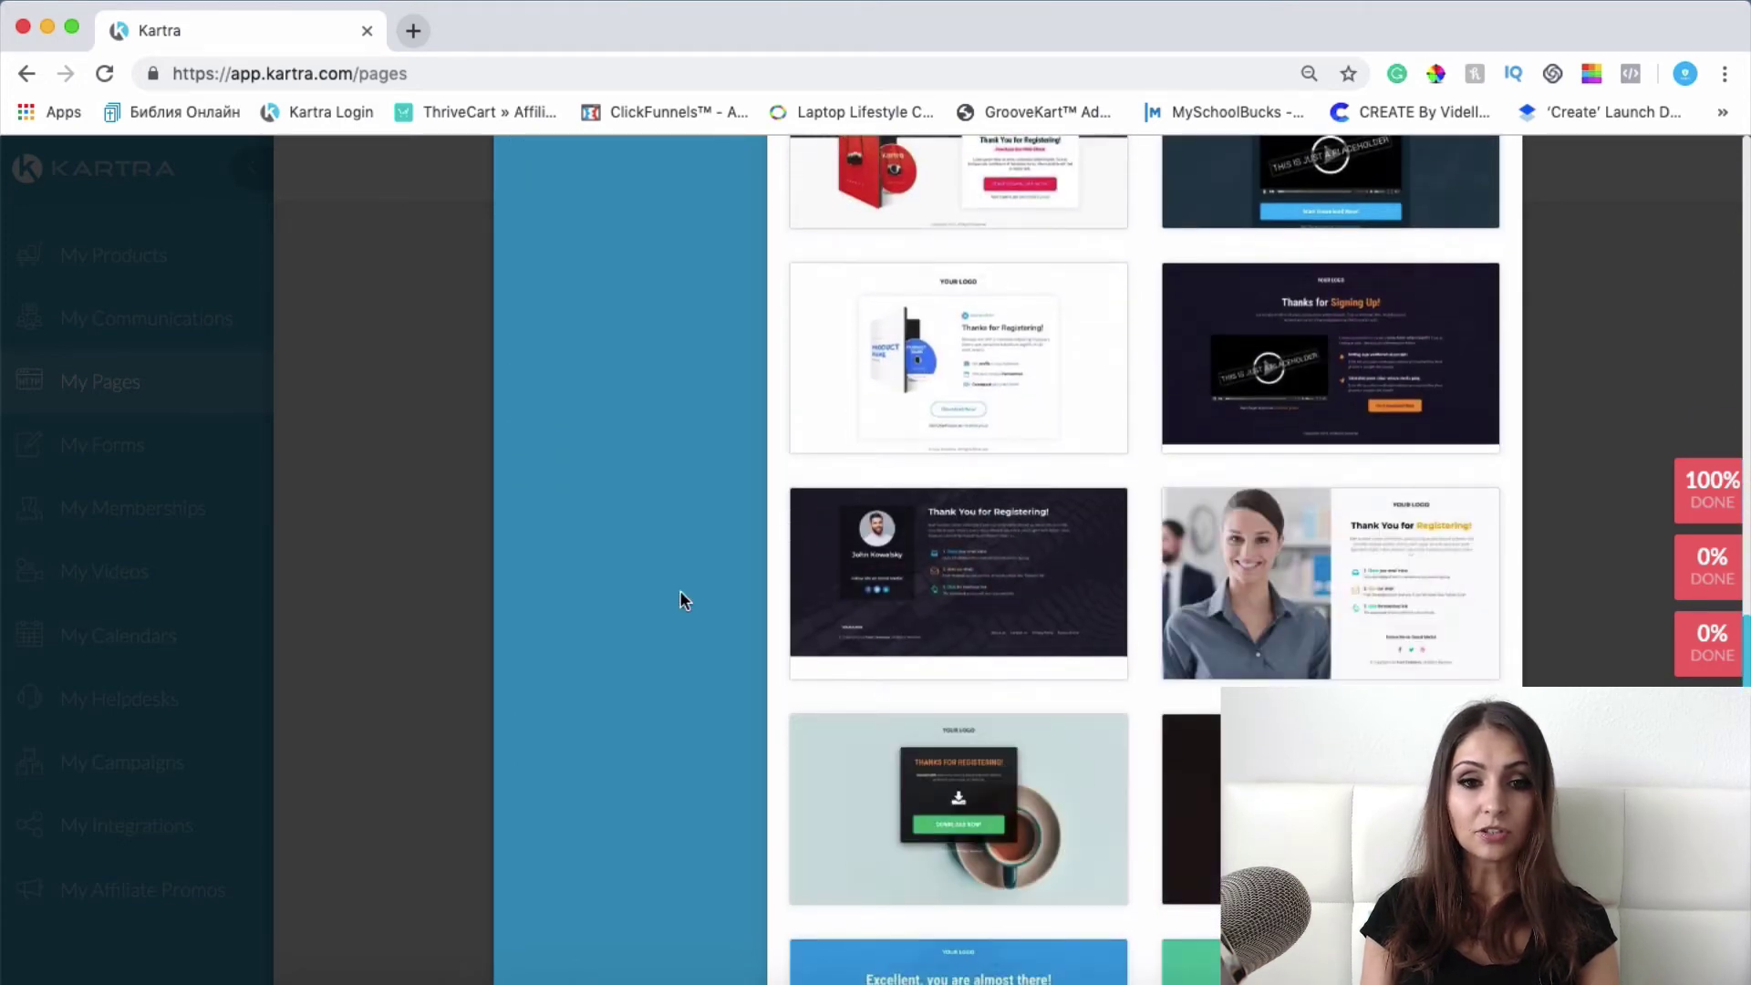
scroll(684, 599, up, 10)
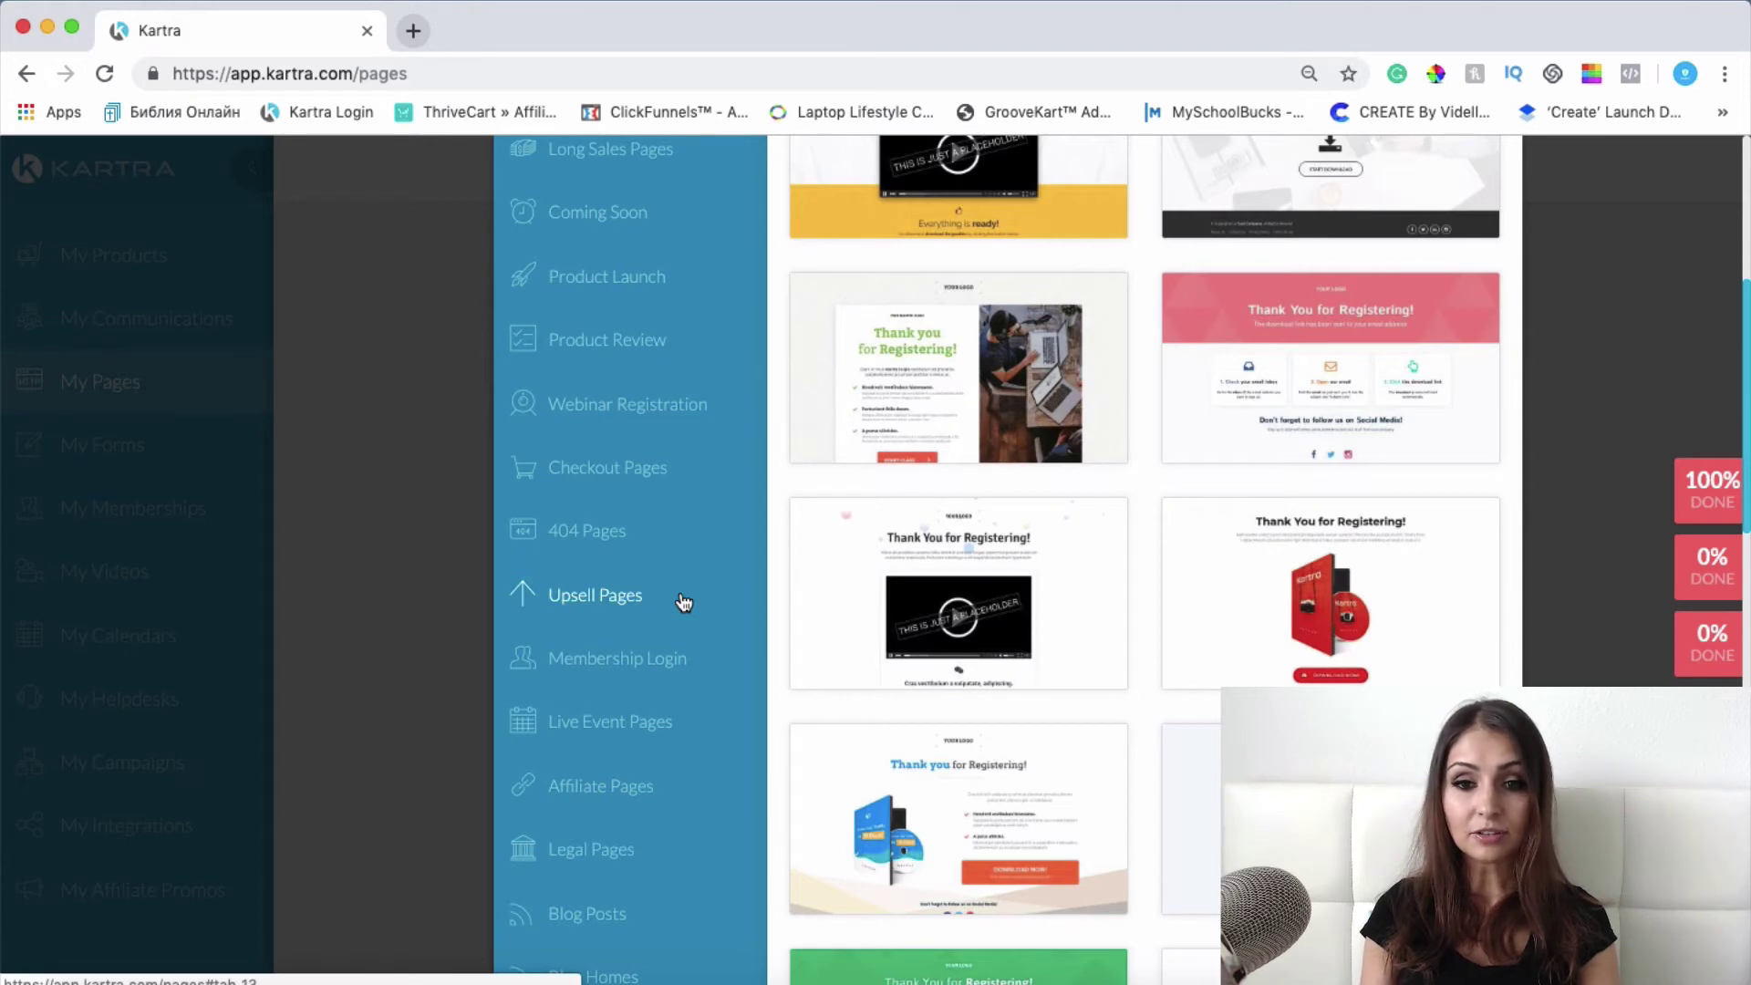
scroll(1109, 430, up, 5)
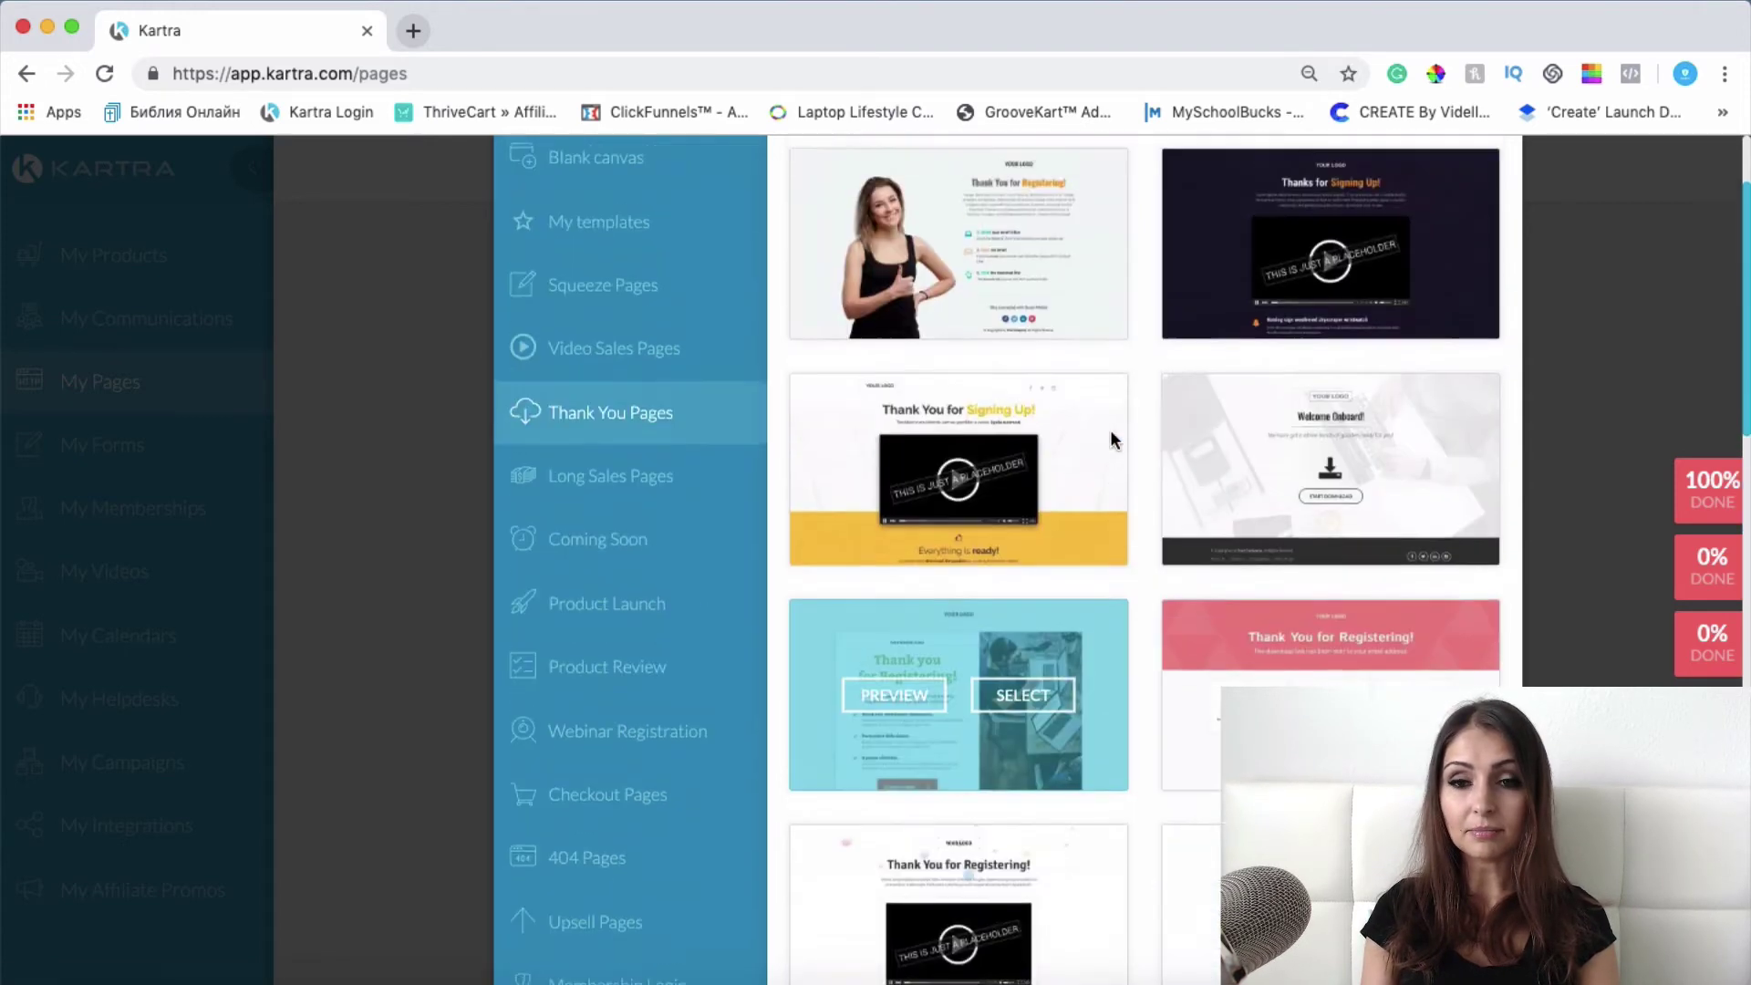
Step: Show the Long Sales Pages category and examine the range of its templates
click(555, 588)
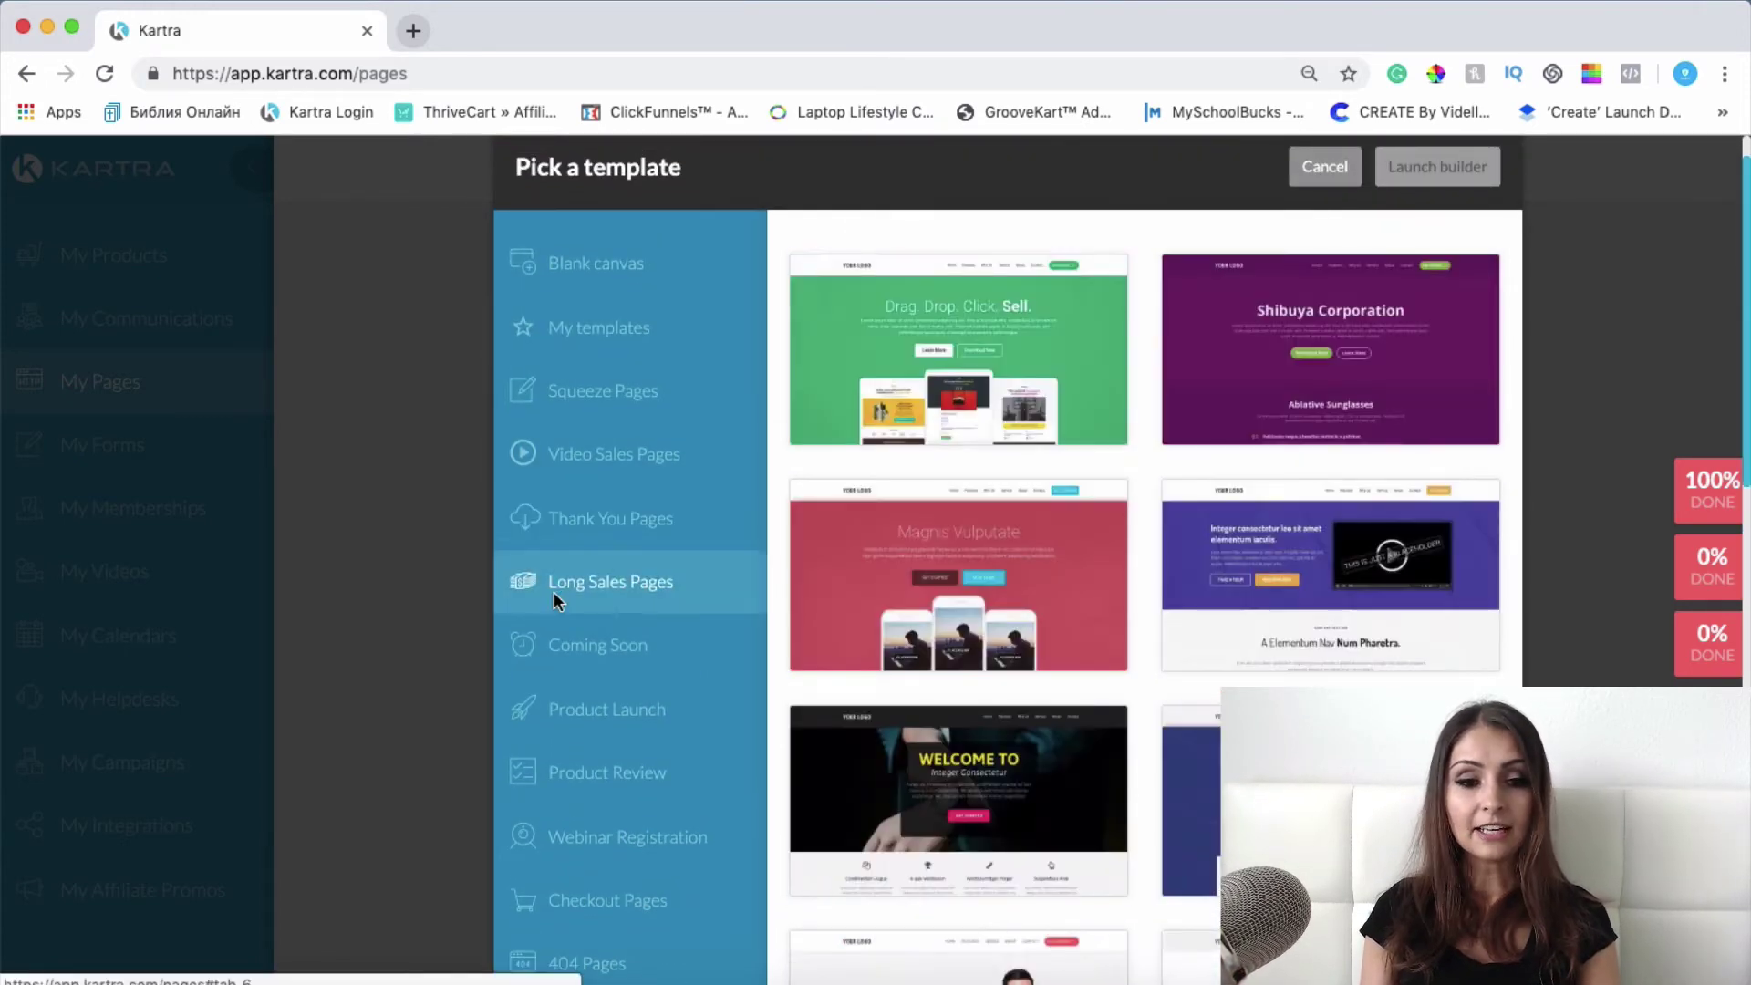
mouse_move(1357, 597)
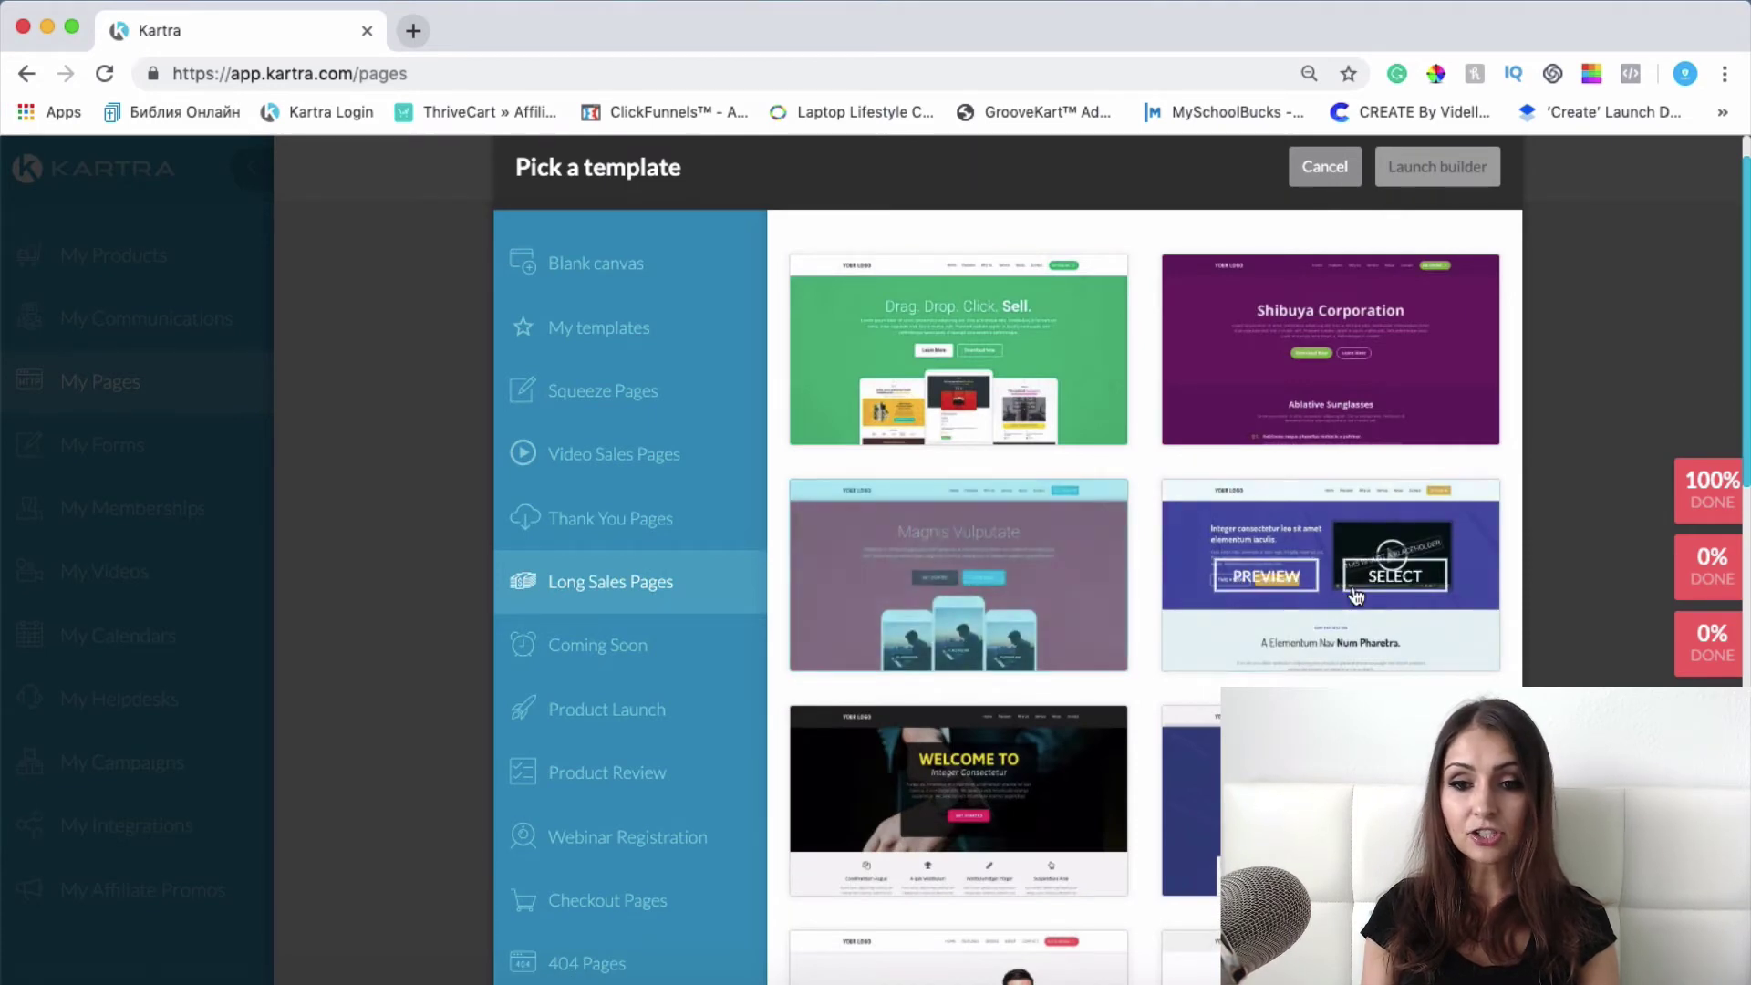
scroll(1356, 597, down, 6)
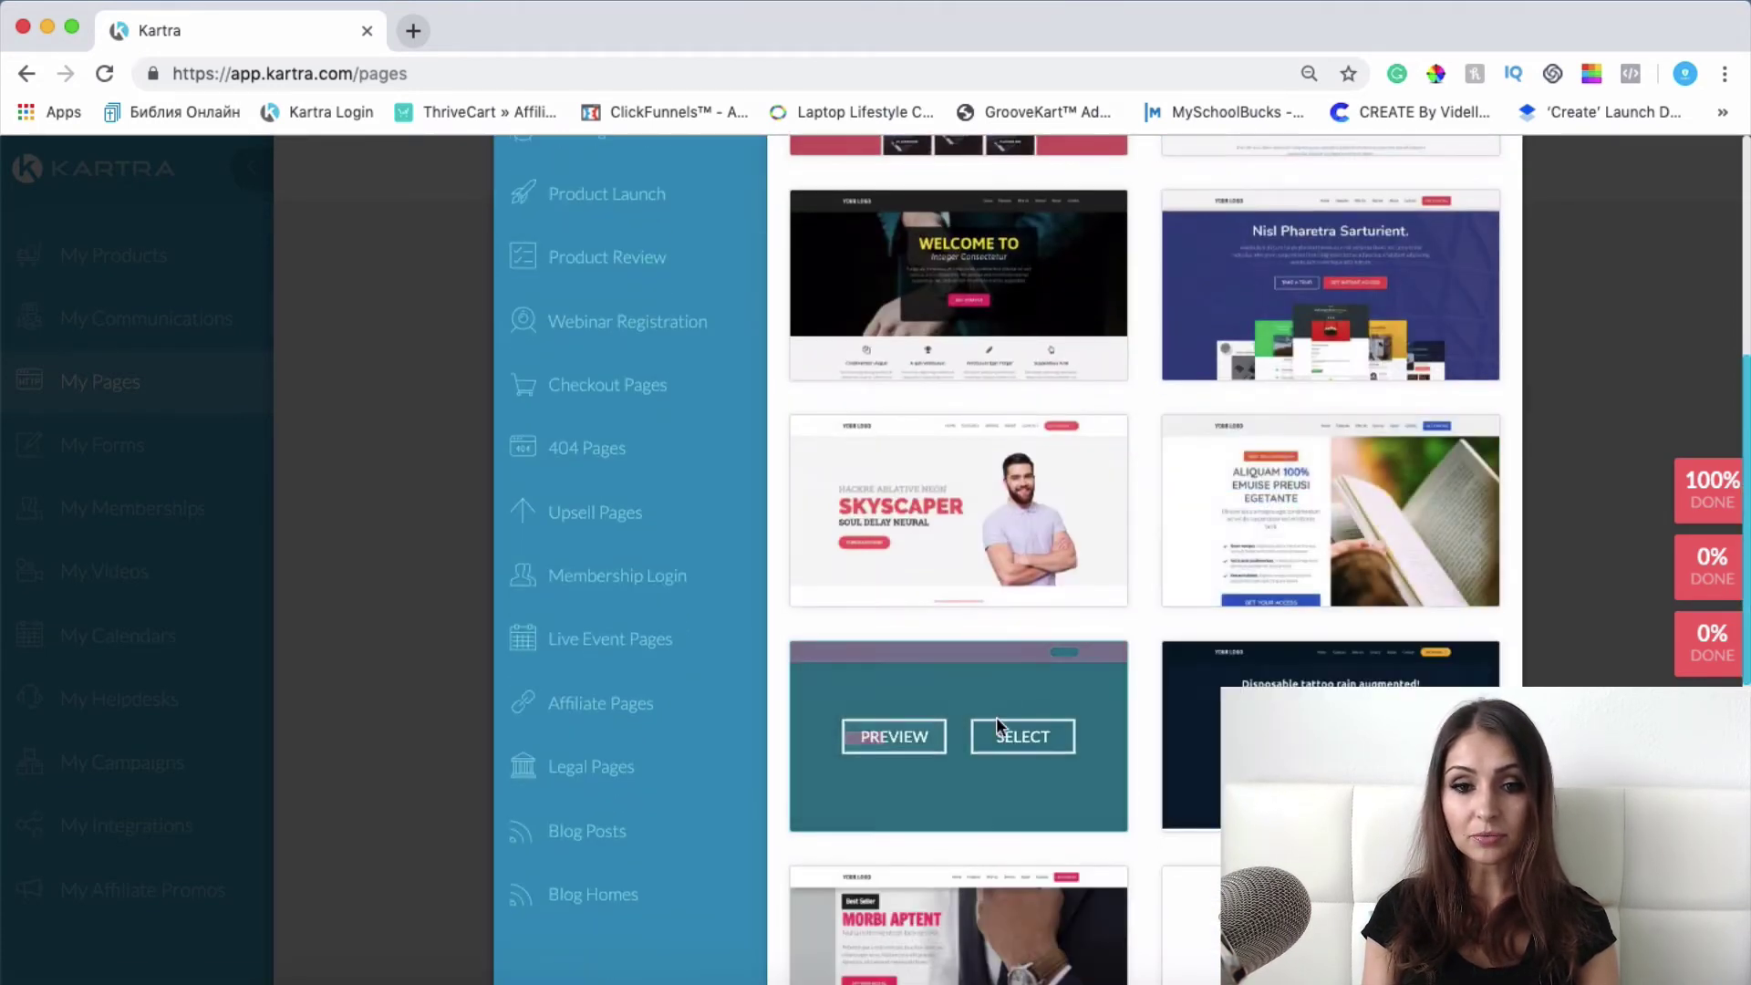
scroll(1343, 507, up, 6)
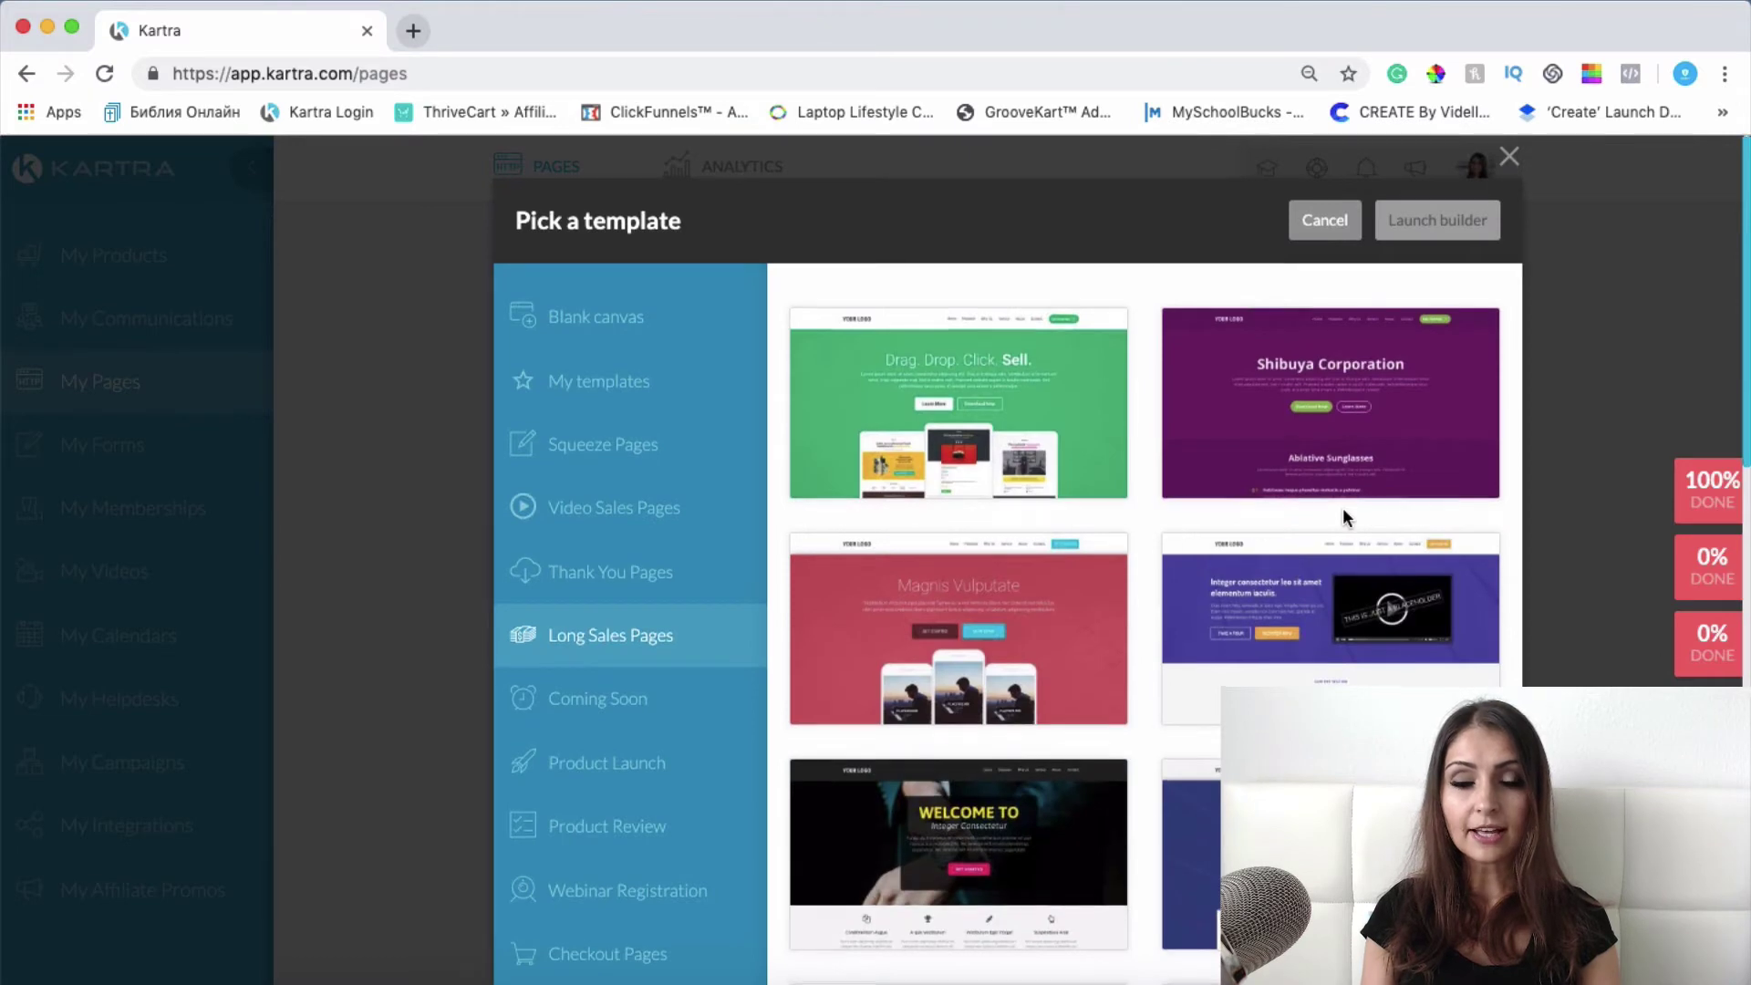
scroll(1343, 507, down, 3)
scroll(1343, 507, down, 5)
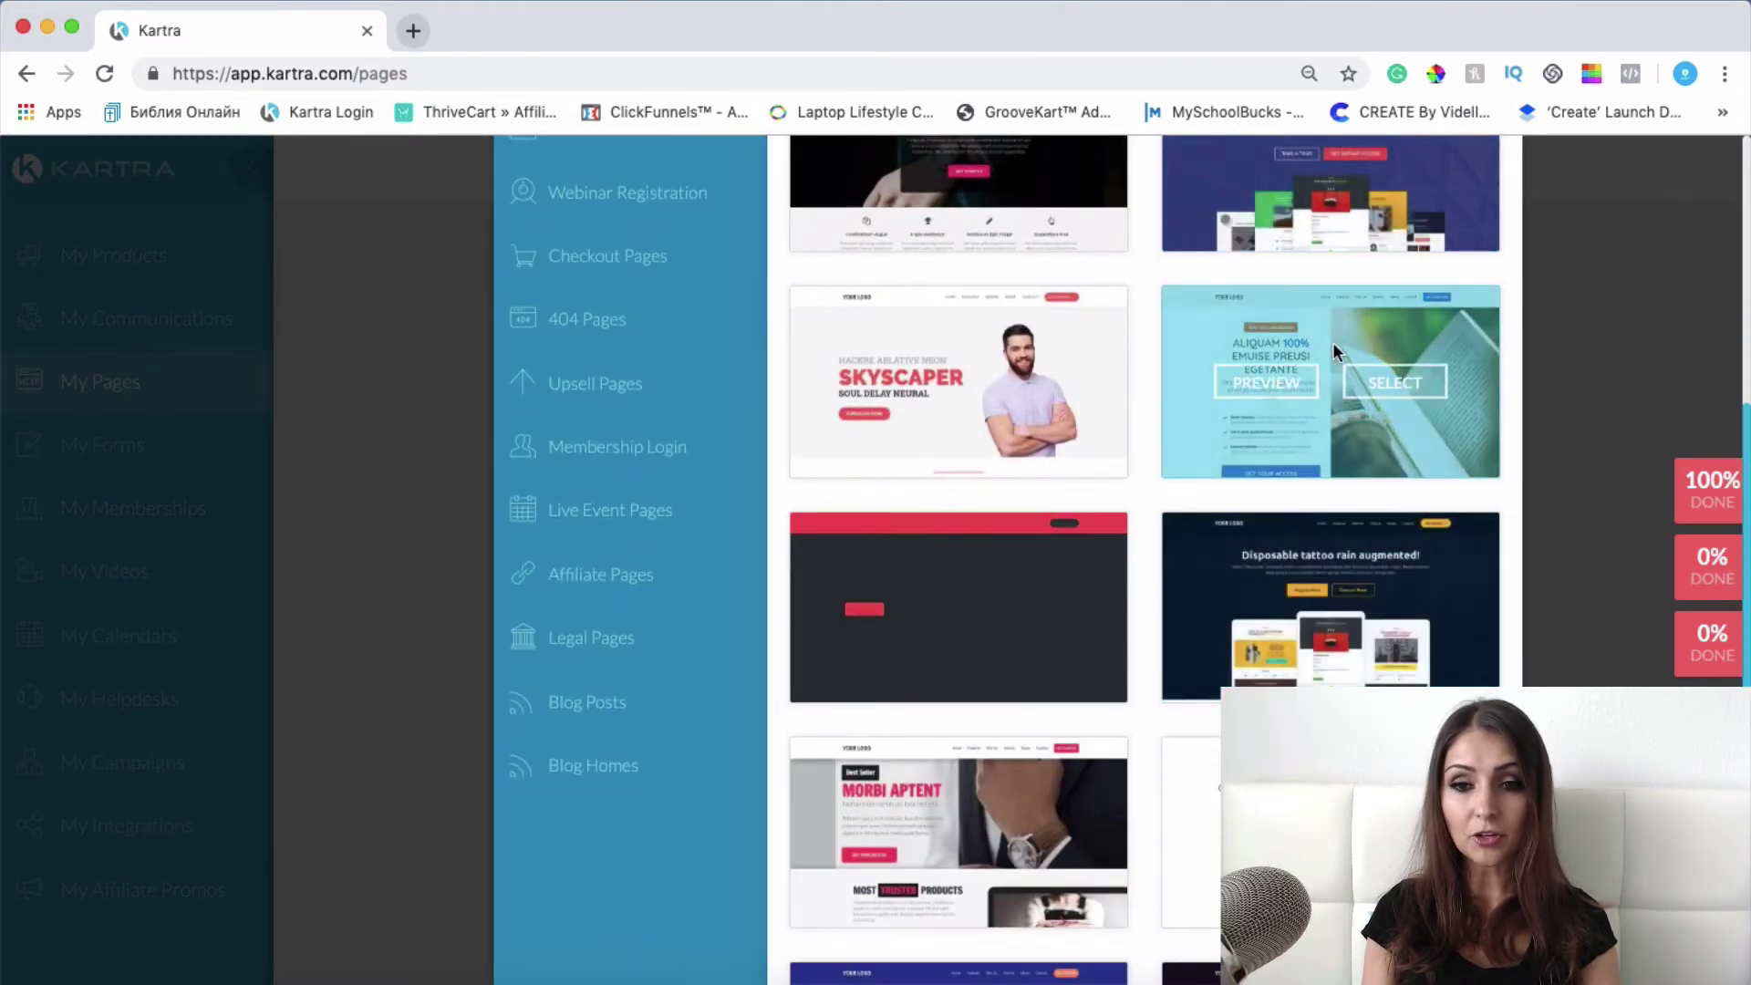
scroll(1078, 550, down, 5)
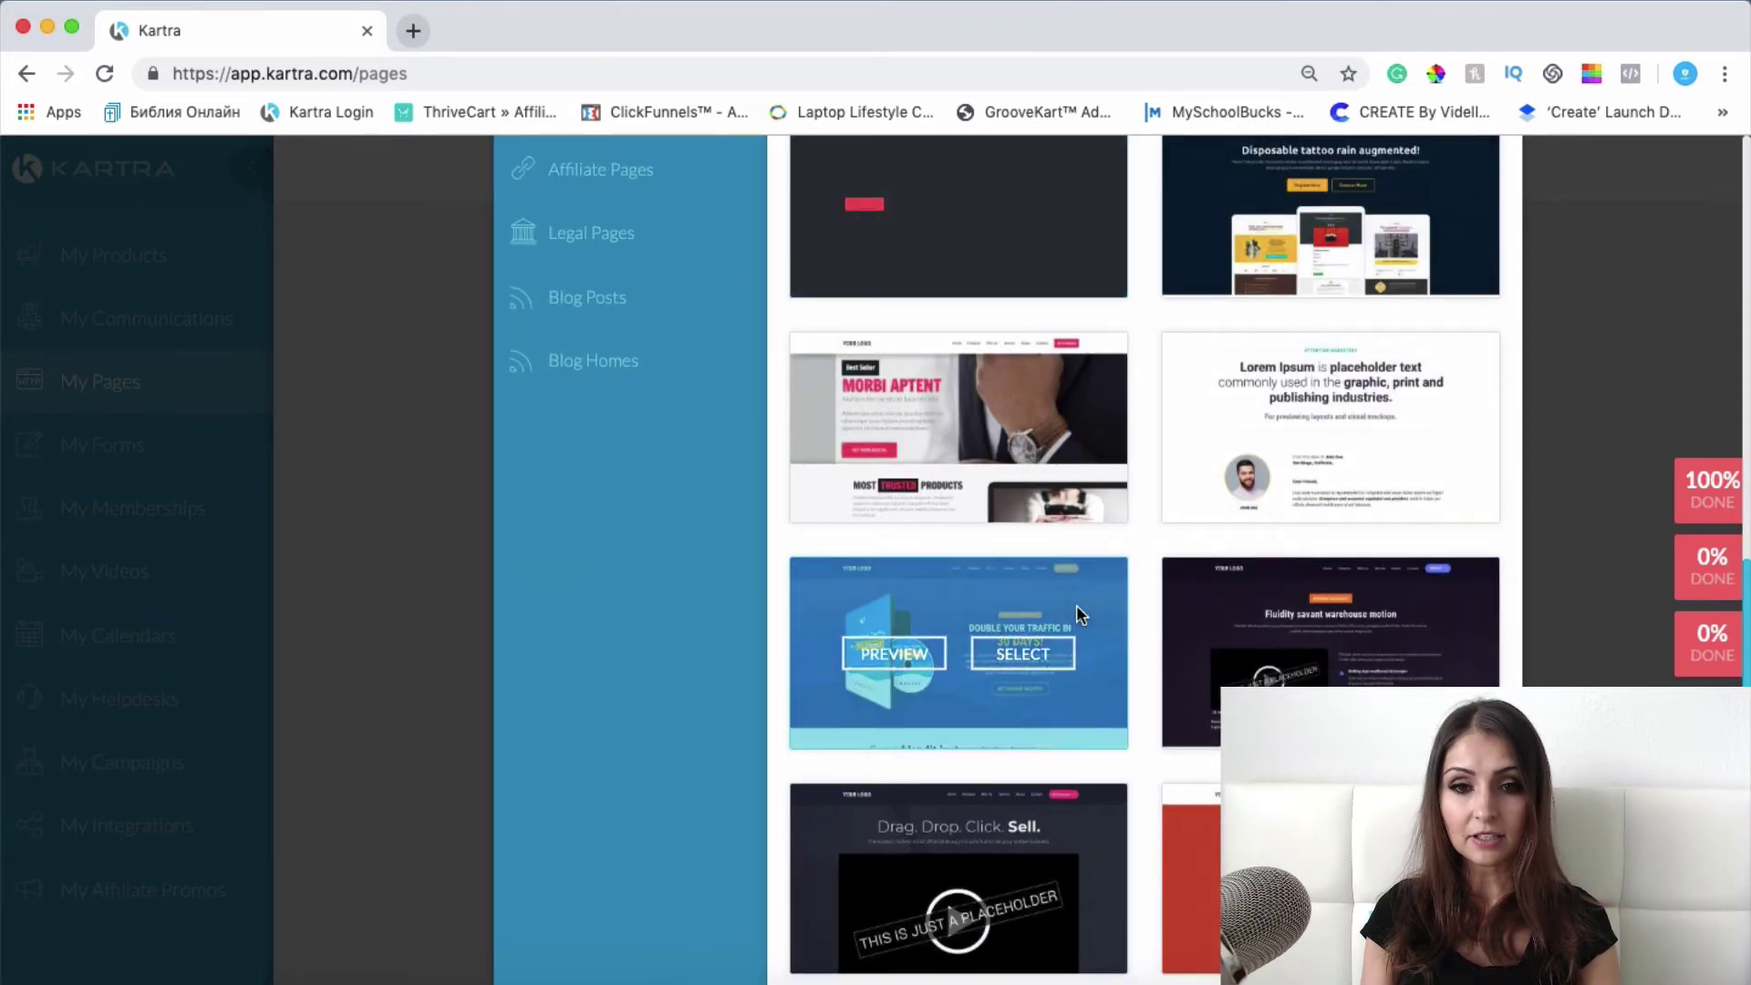
Step: Preview the dark "Welcome to Integer Consectetur" long sales page template and examine its layout
scroll(1079, 607, up, 6)
scroll(1175, 434, up, 2)
mouse_move(859, 503)
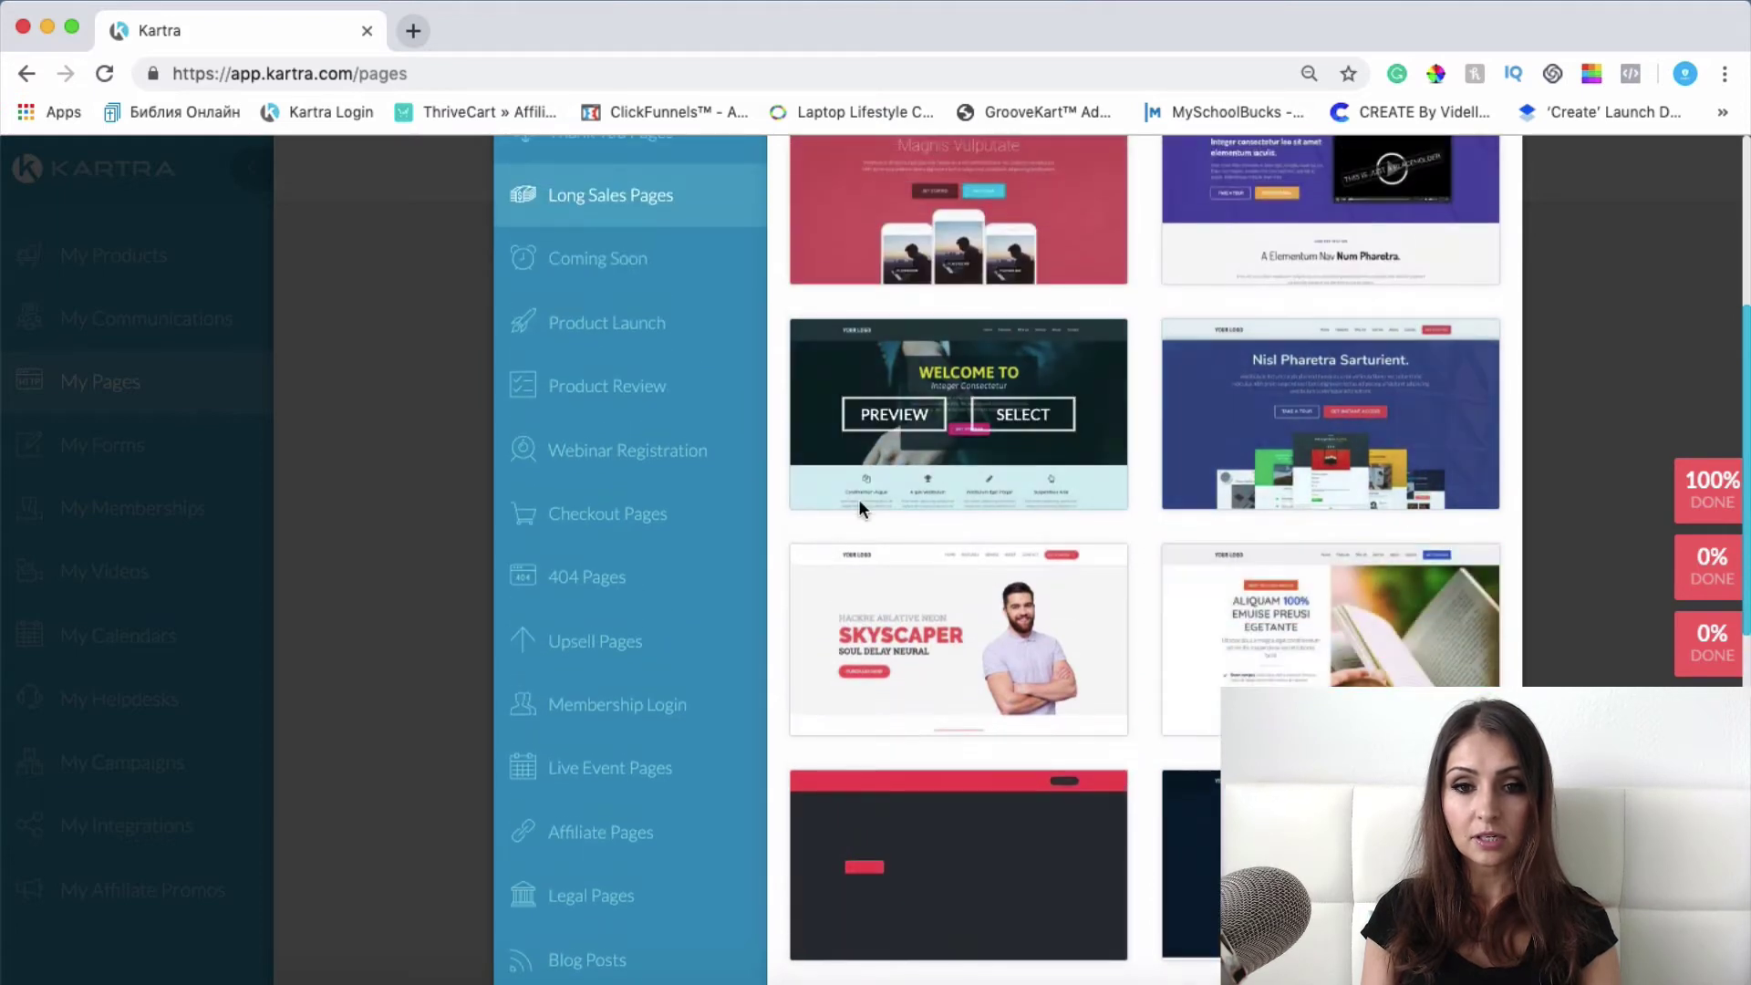
click(876, 425)
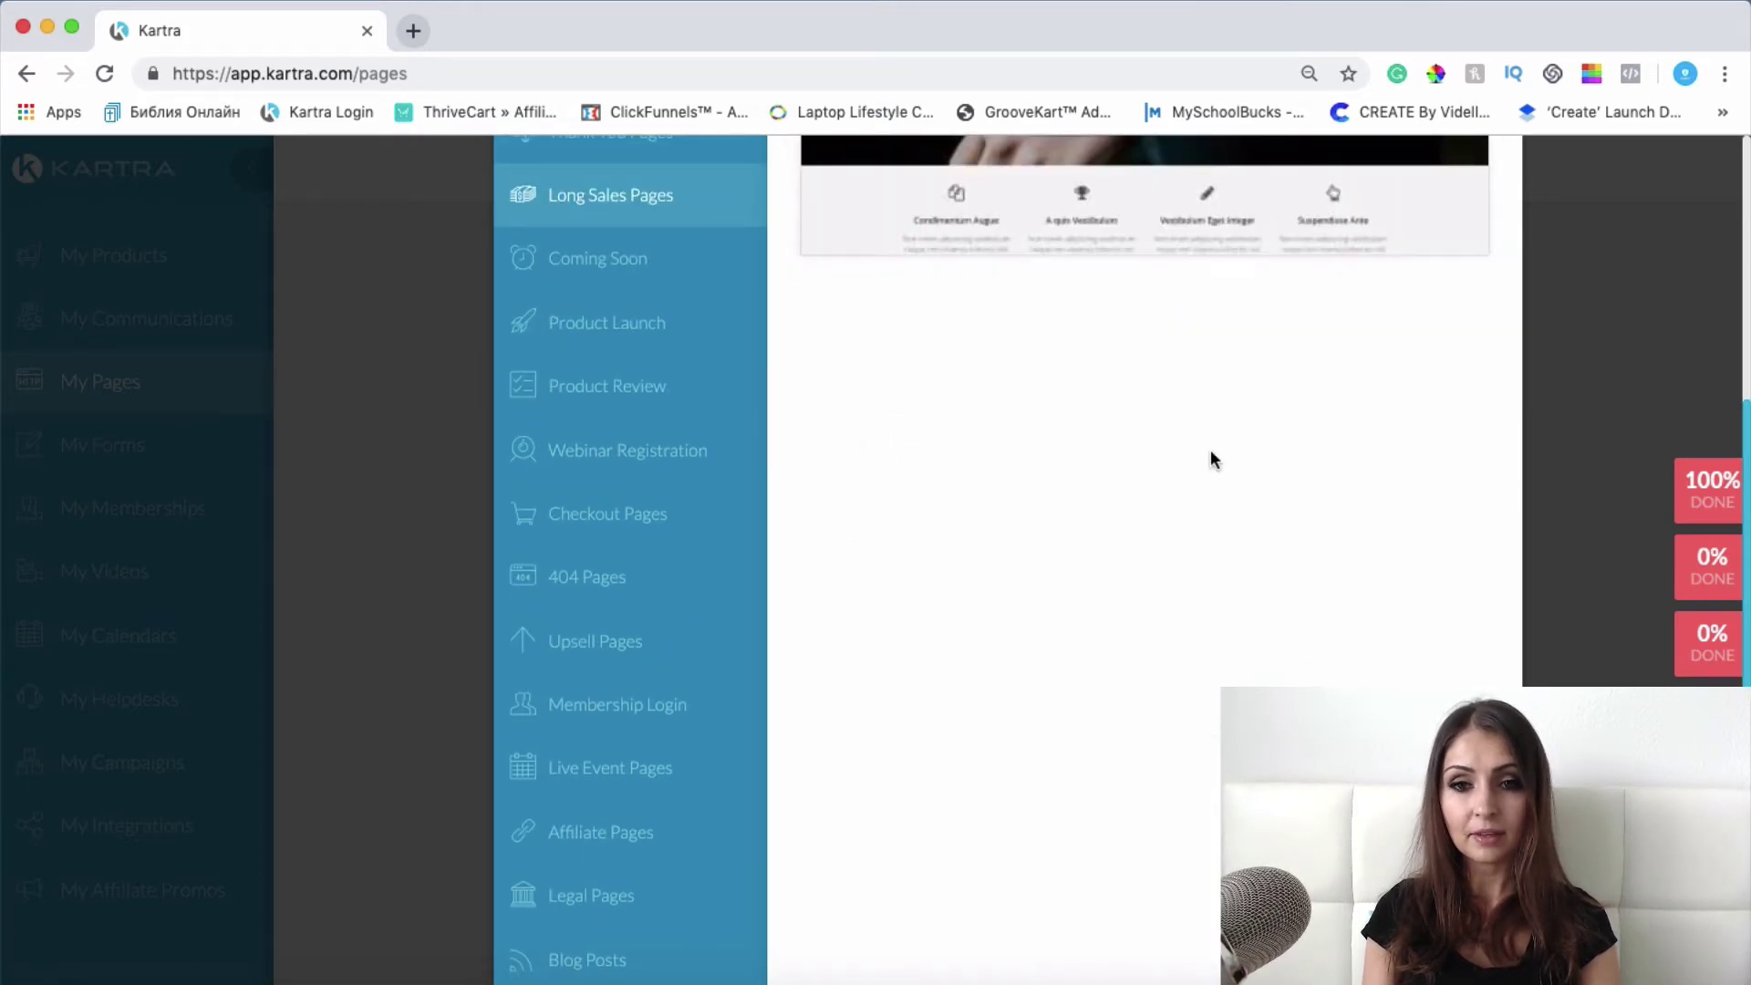
scroll(1214, 314, up, 5)
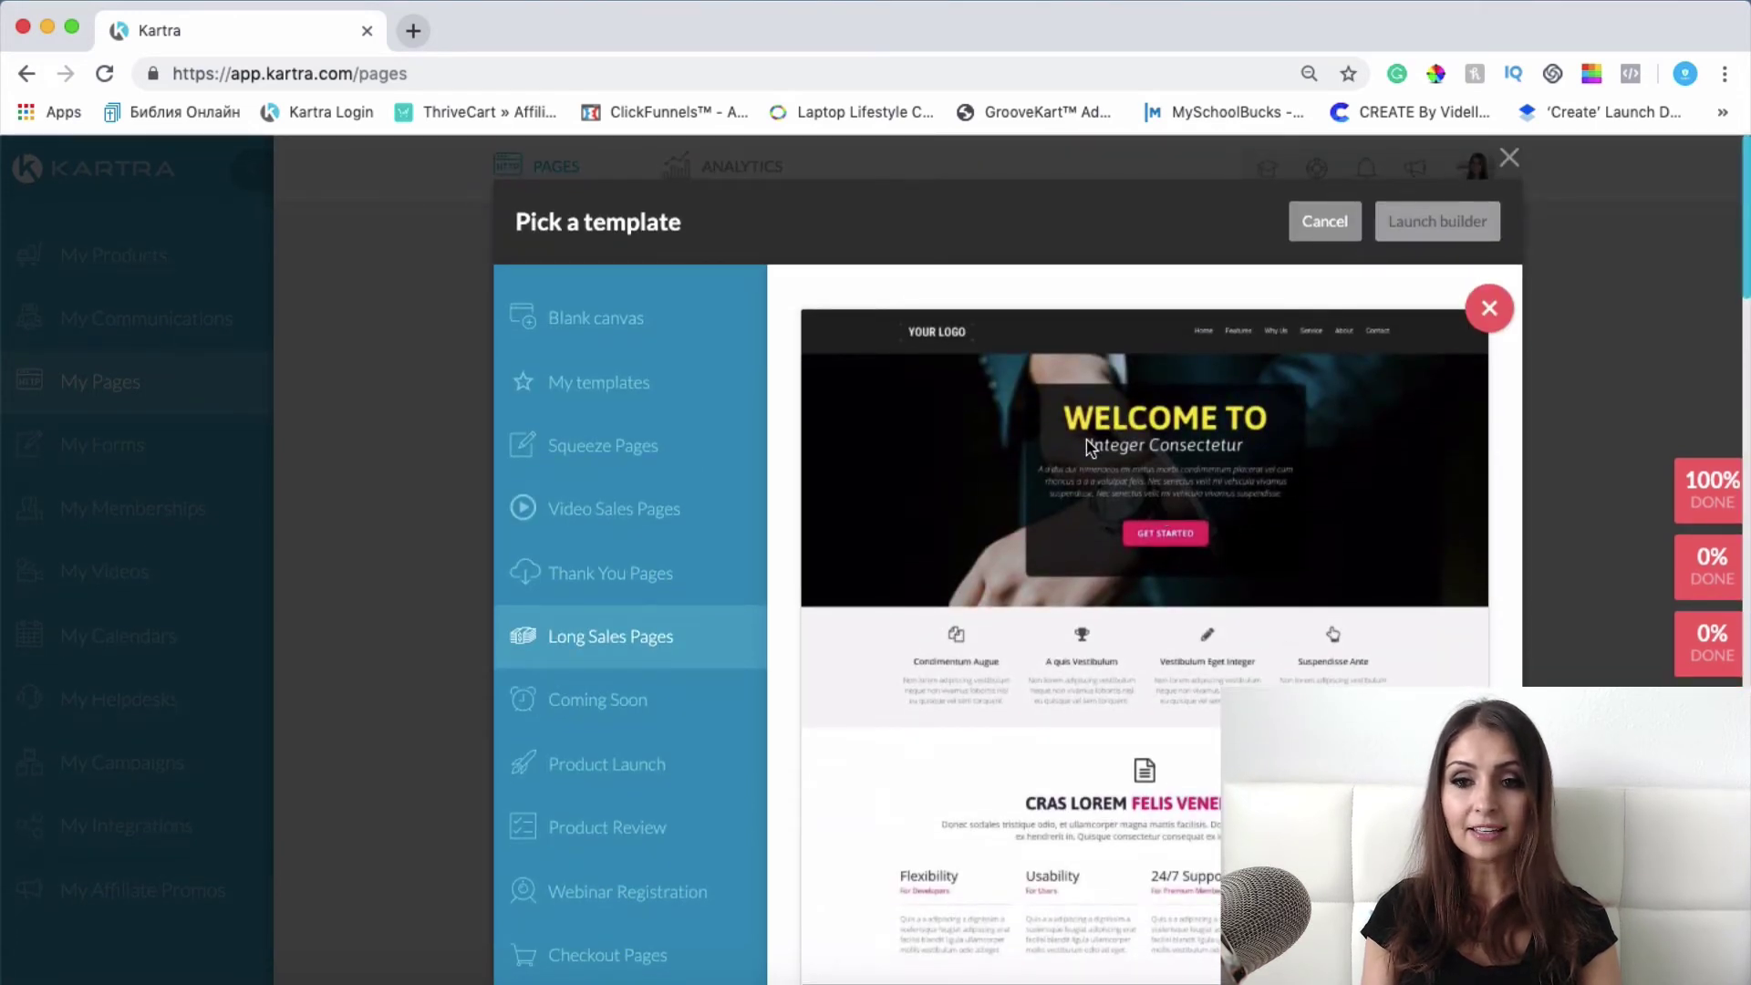
scroll(1090, 438, down, 2)
scroll(1086, 434, down, 1)
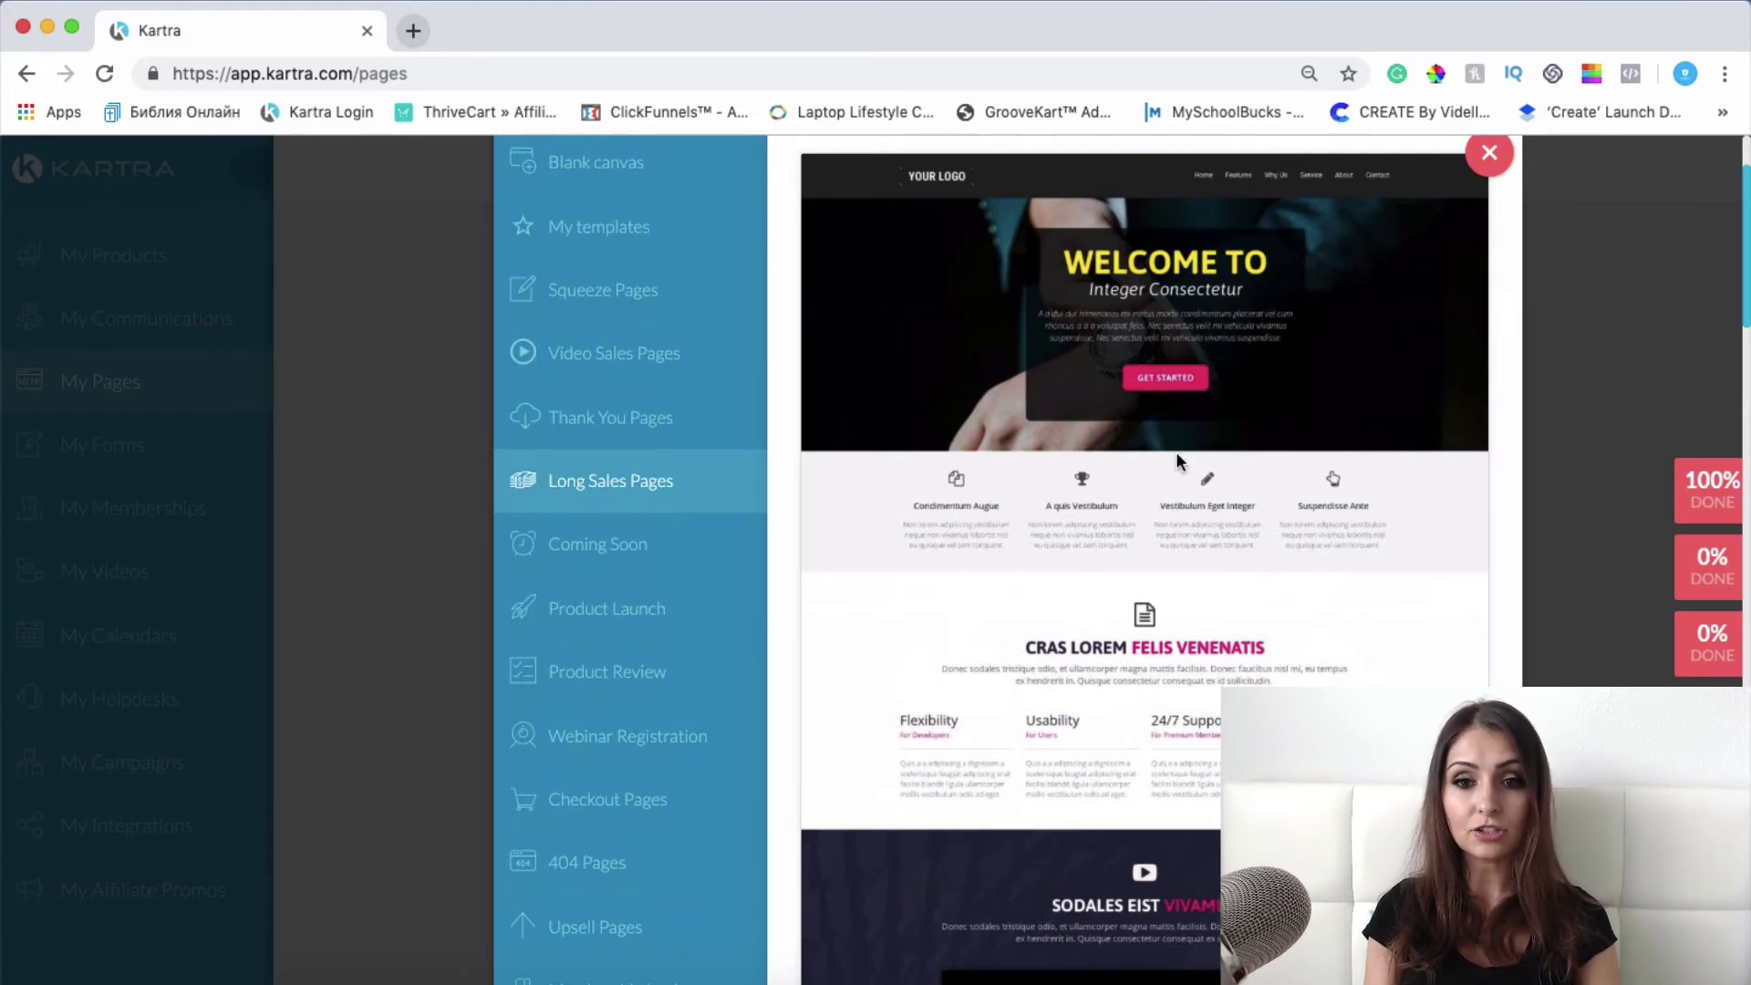
Step: Examine the remaining sections of the previewed long sales page through to its pricing plans, and close the preview
scroll(1175, 451, down, 2)
scroll(1000, 559, down, 1)
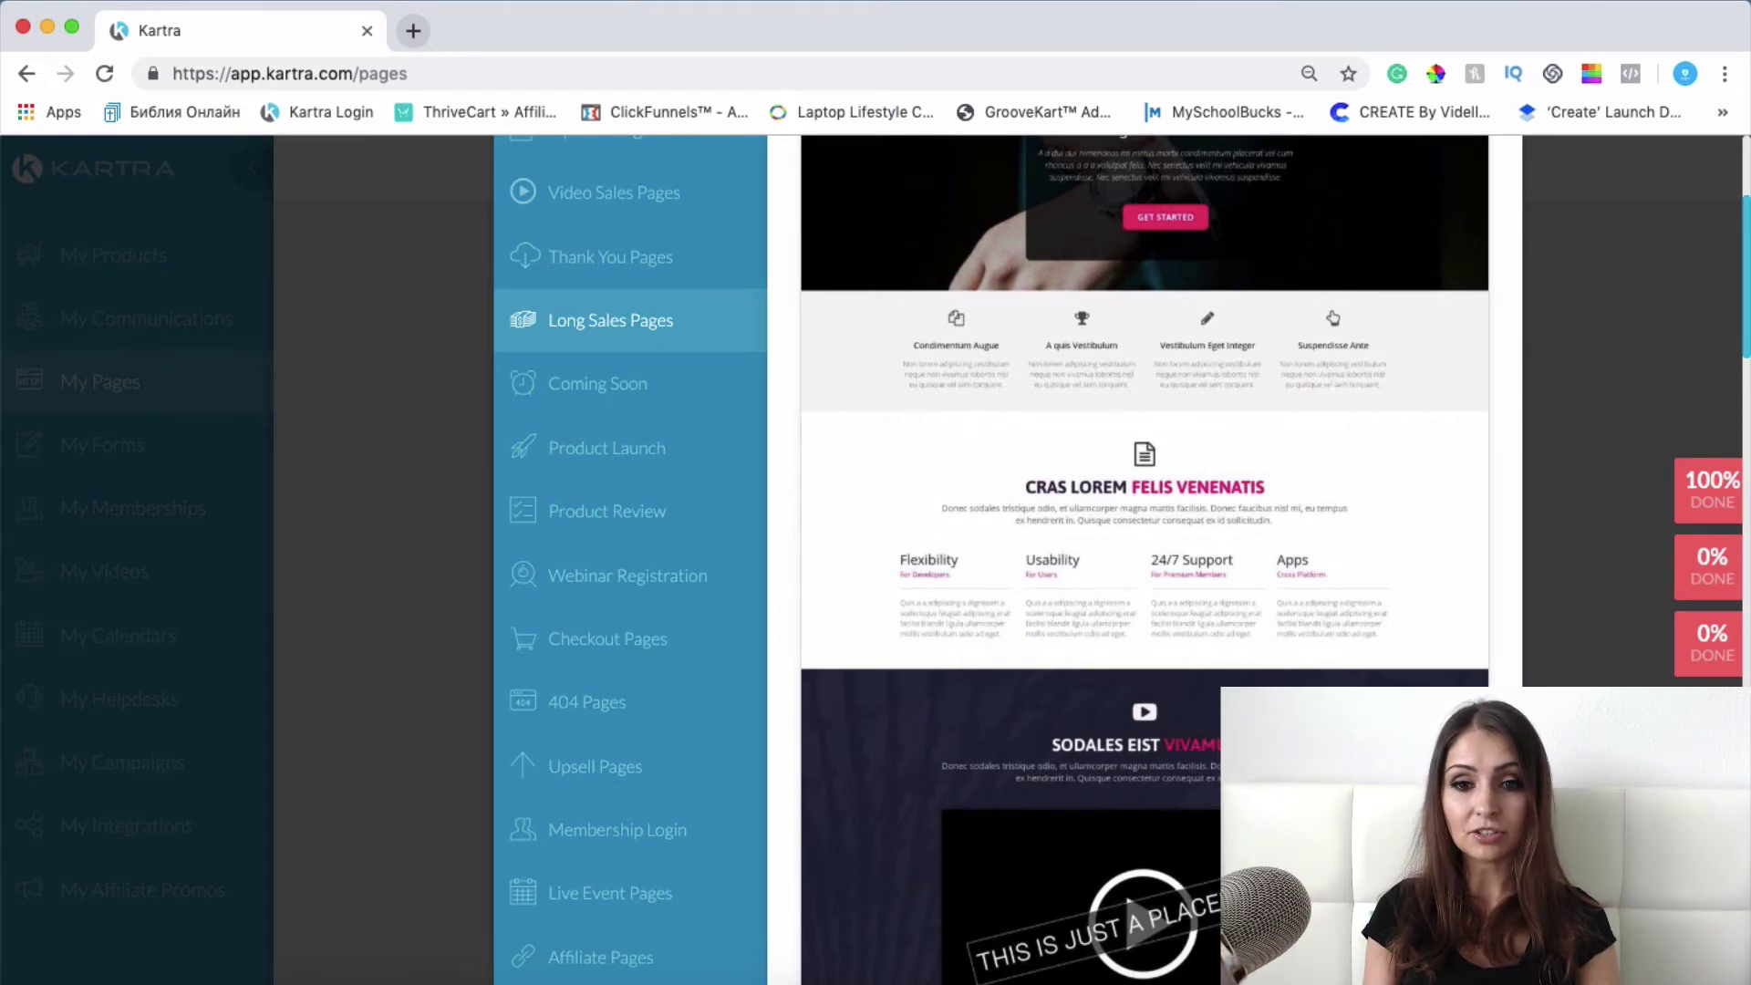
scroll(1122, 557, down, 3)
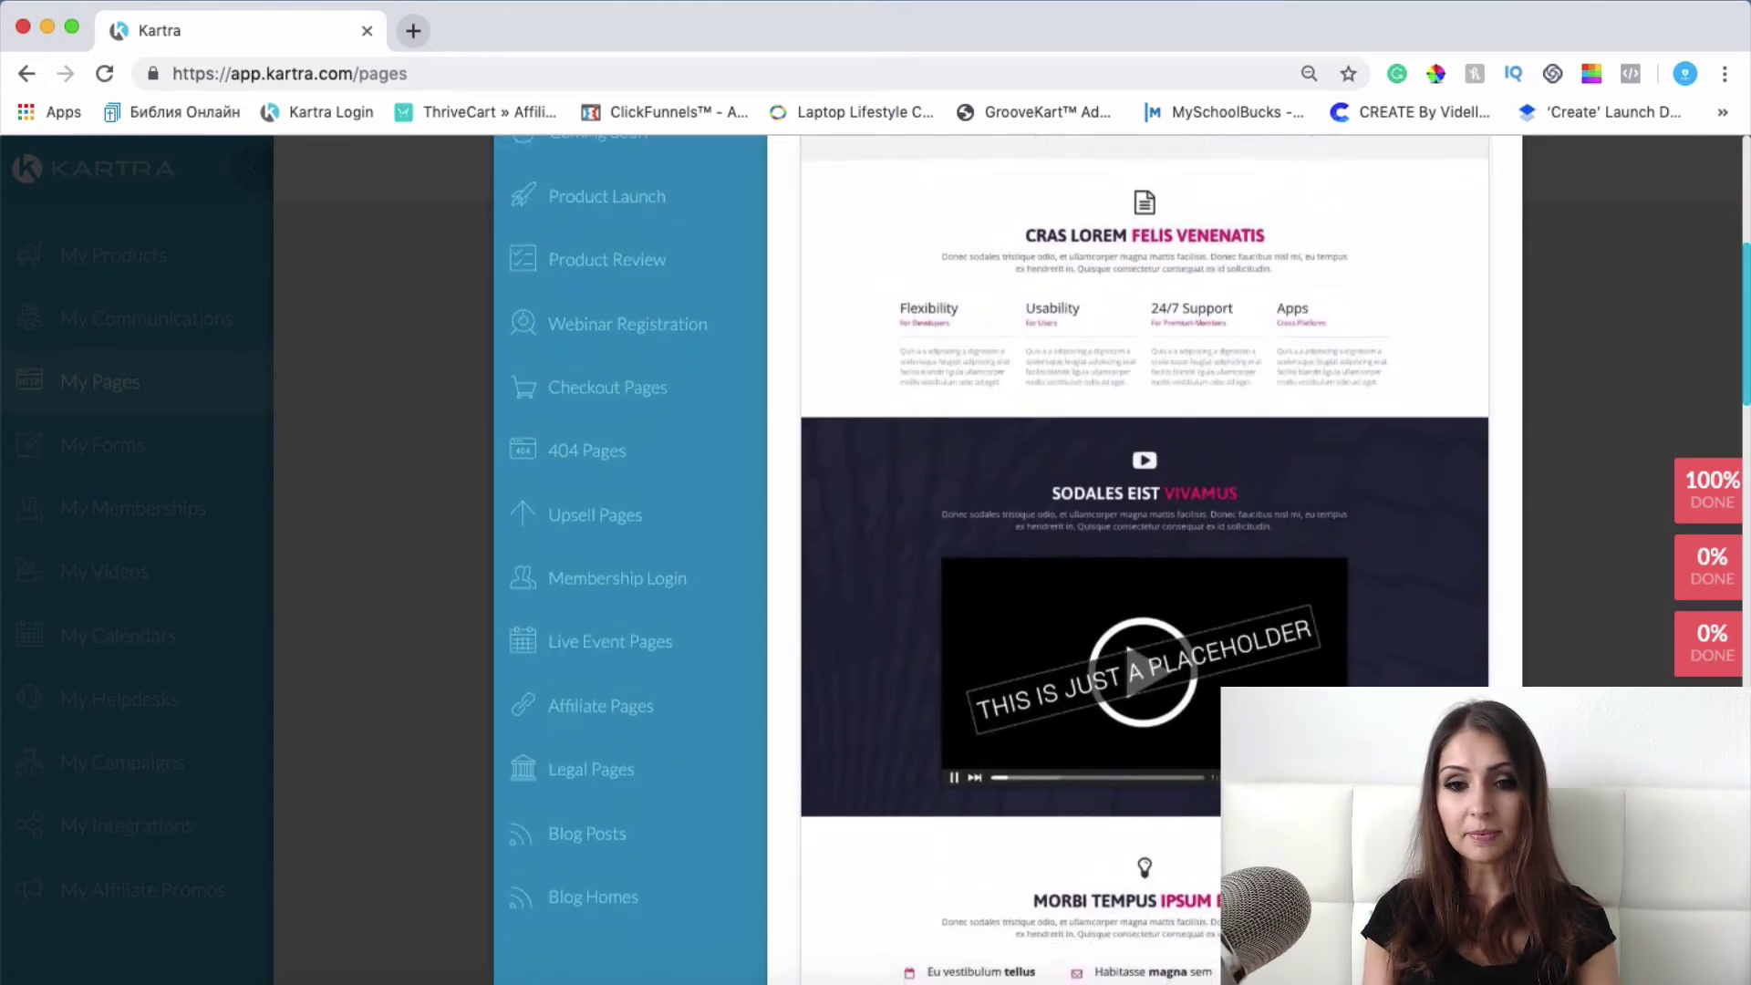
scroll(1122, 556, down, 2)
scroll(1351, 381, down, 2)
scroll(1351, 381, down, 3)
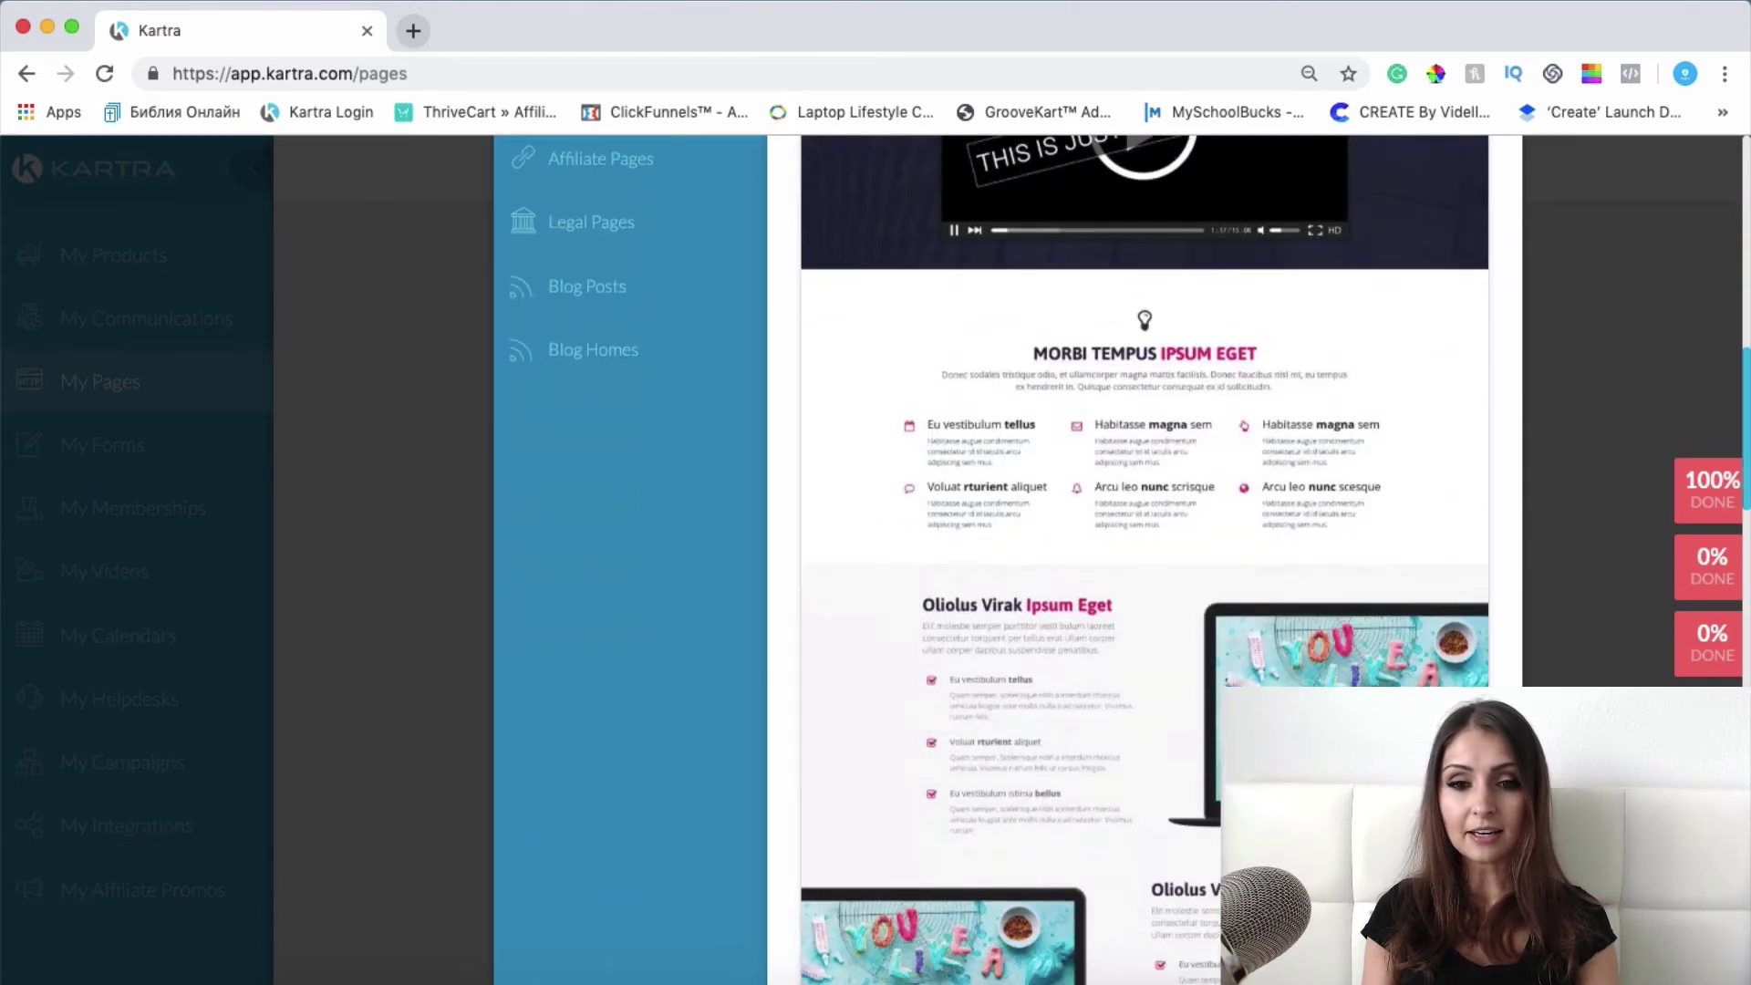
scroll(1351, 381, down, 5)
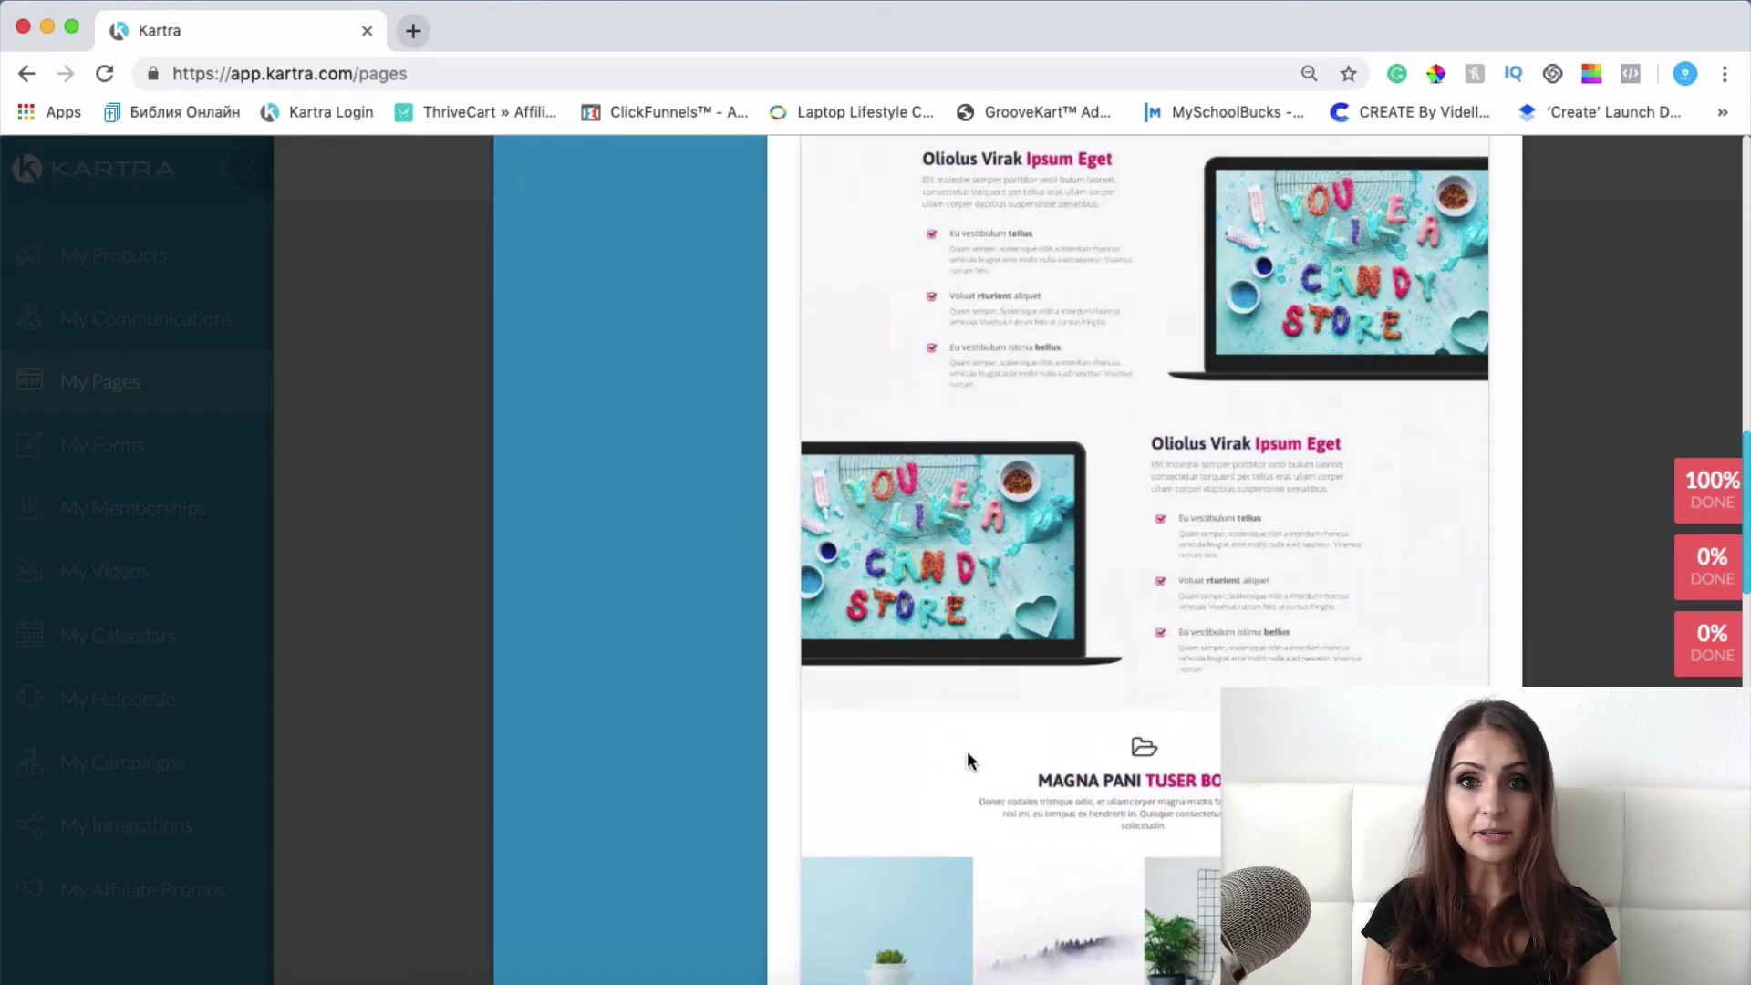
scroll(917, 746, down, 7)
scroll(917, 755, down, 1)
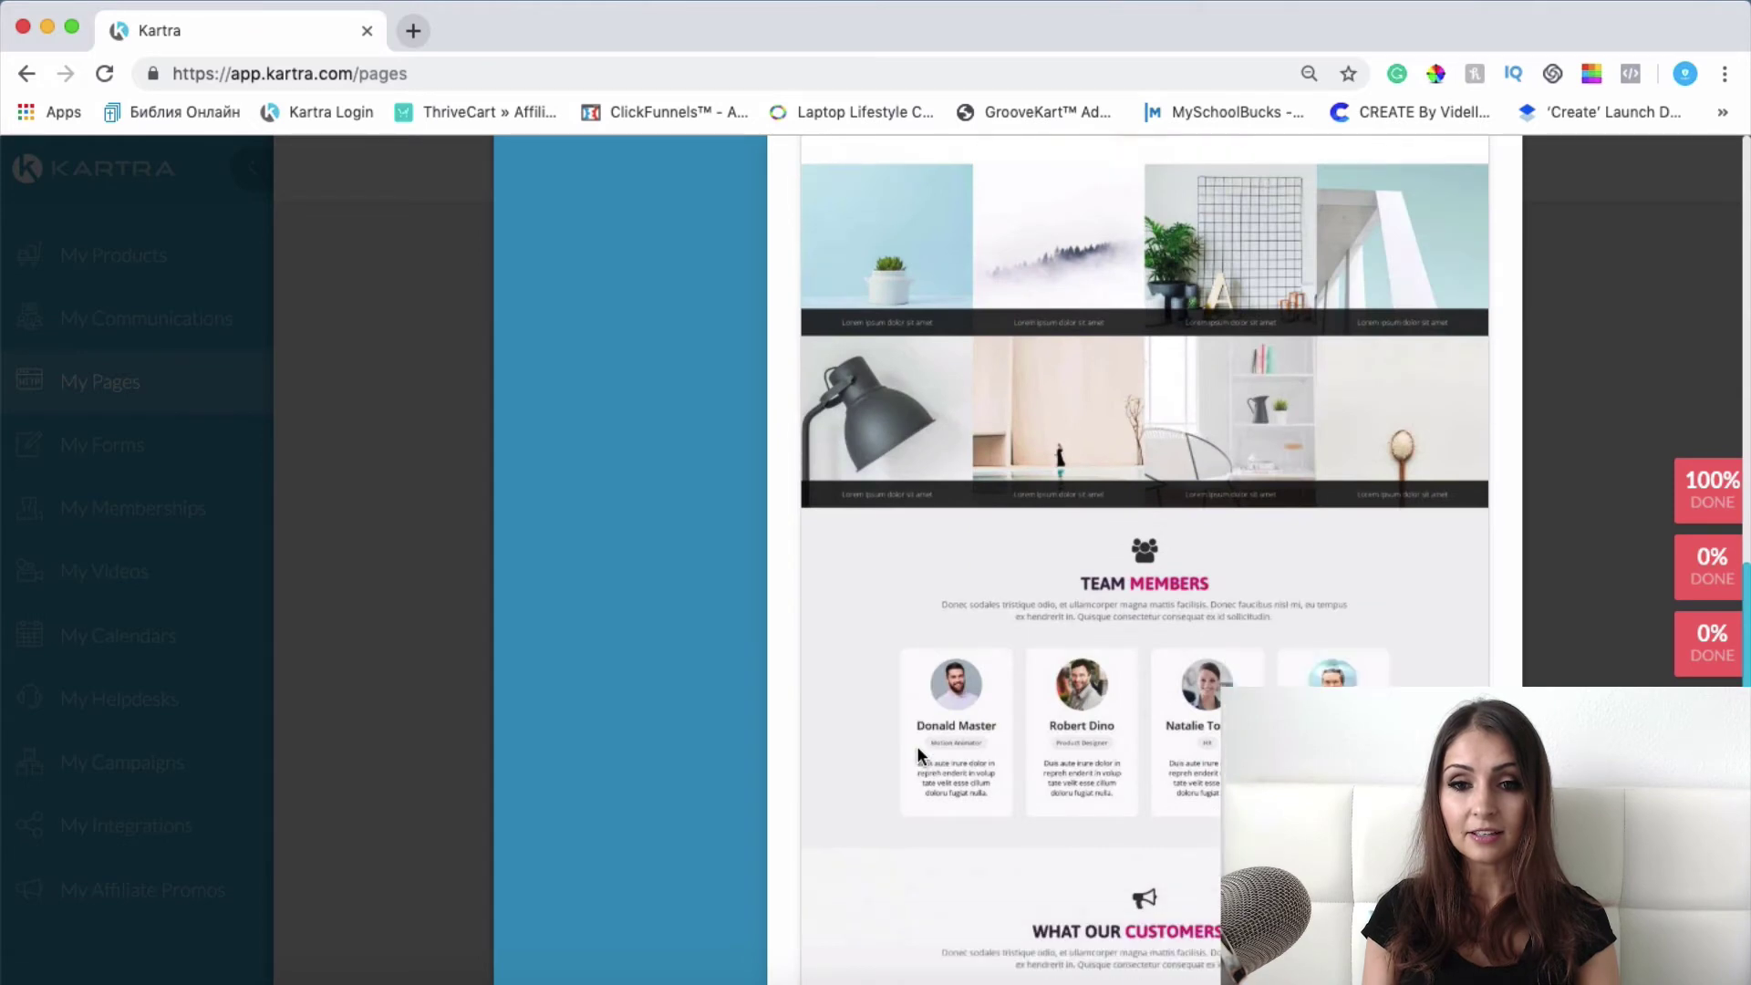
scroll(917, 753, down, 7)
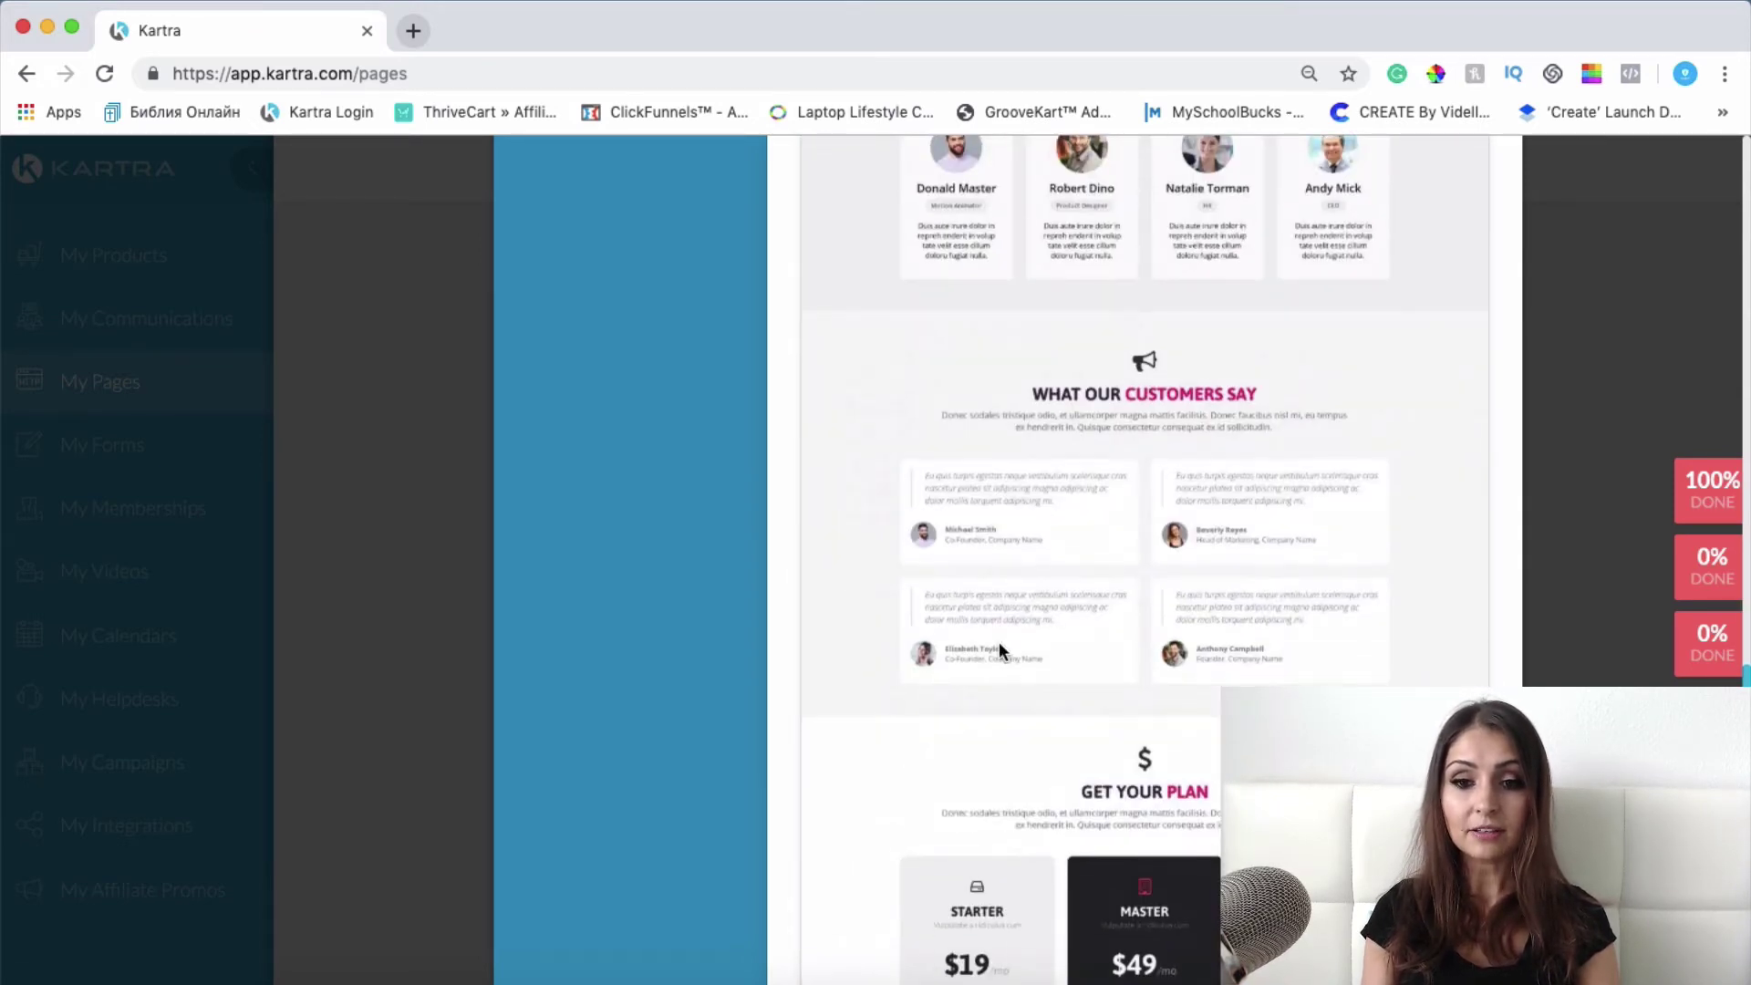
scroll(1000, 645, down, 5)
scroll(999, 642, down, 5)
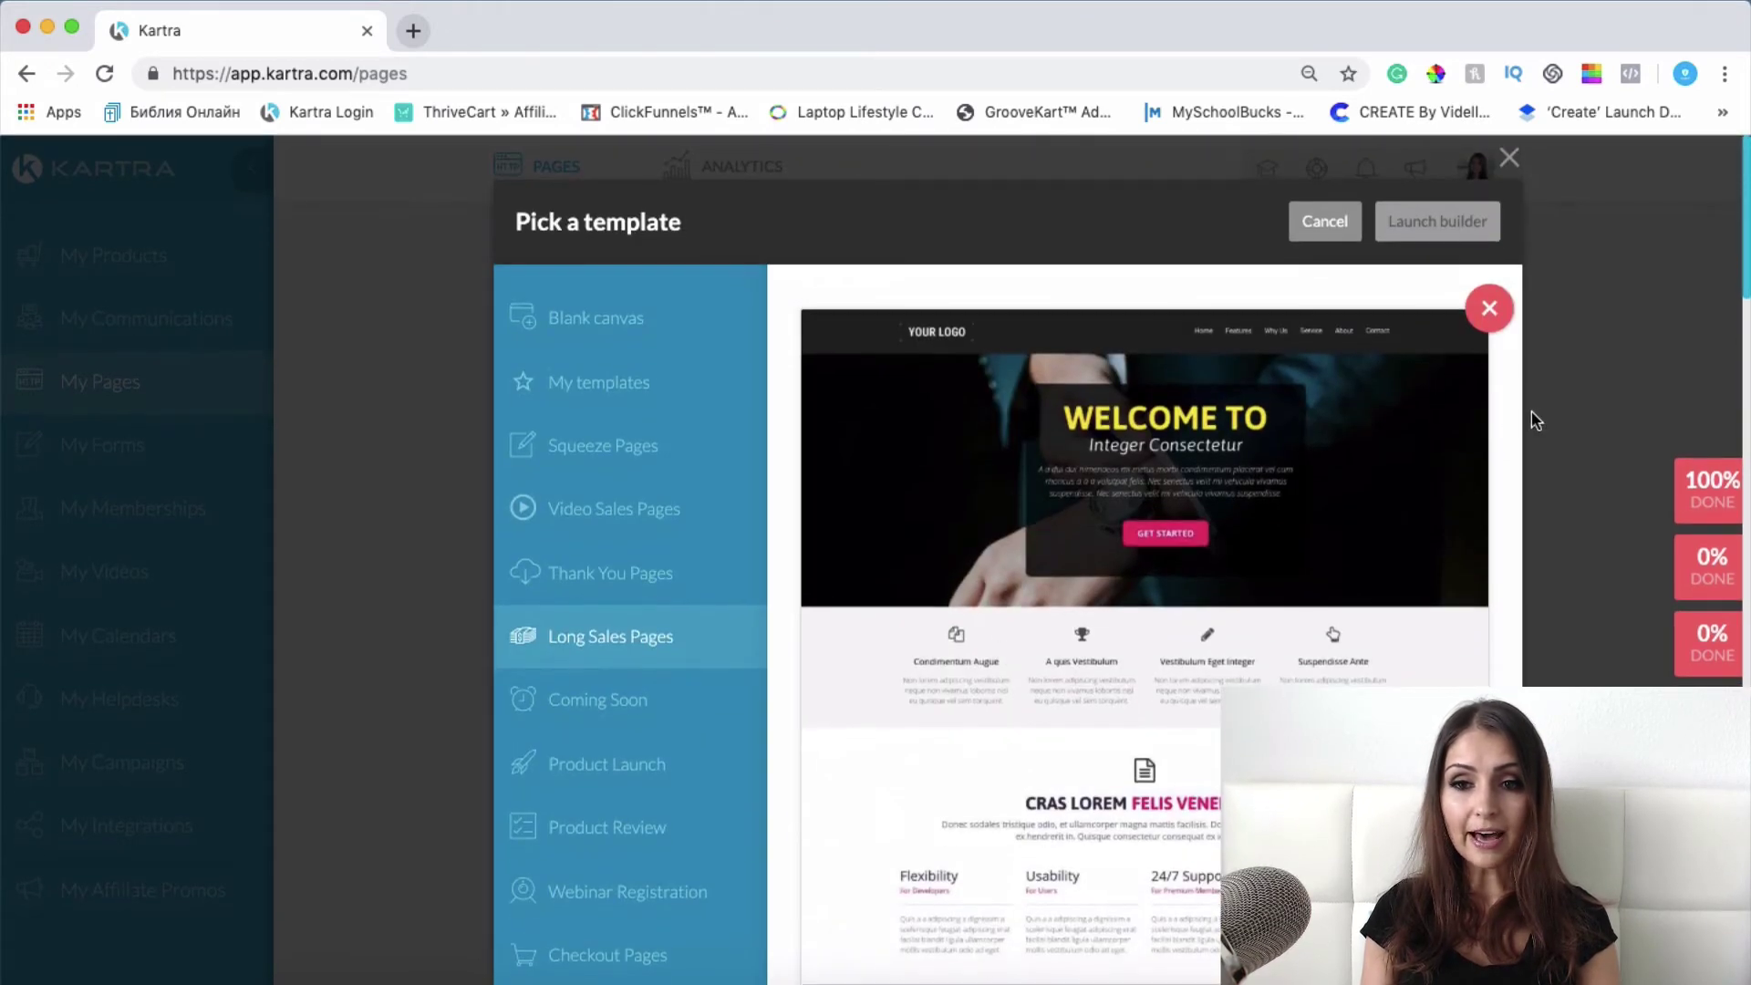
click(1488, 313)
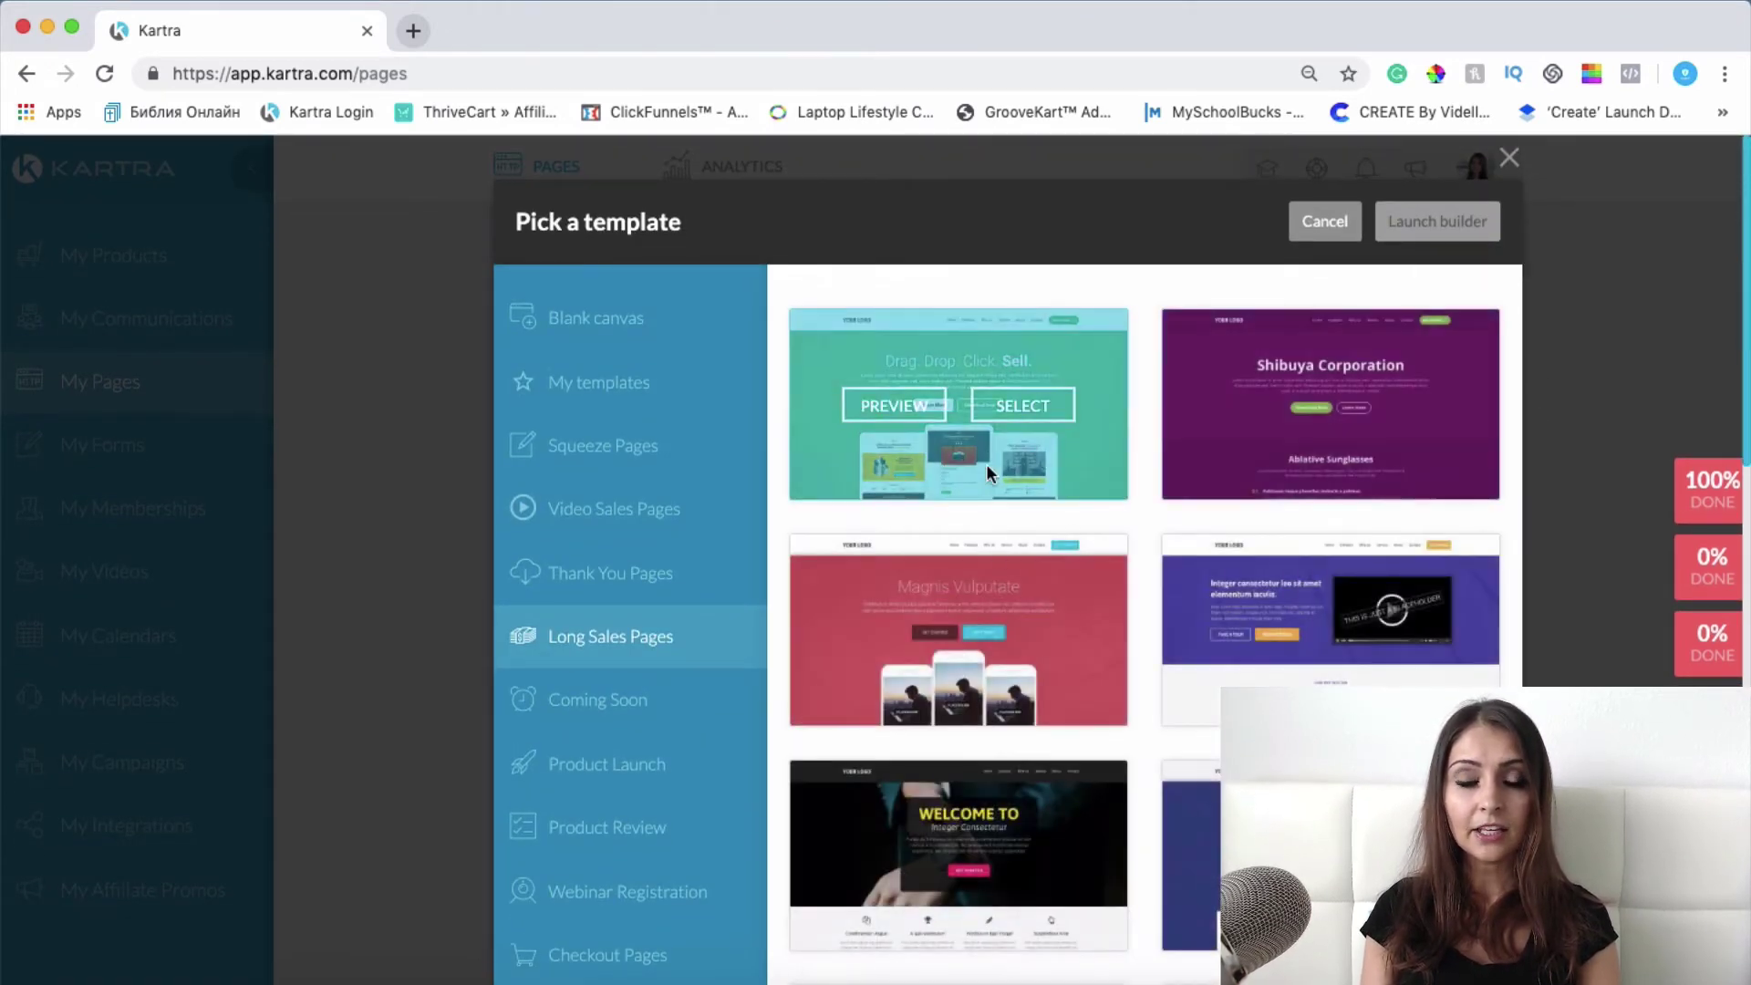
mouse_move(1232, 599)
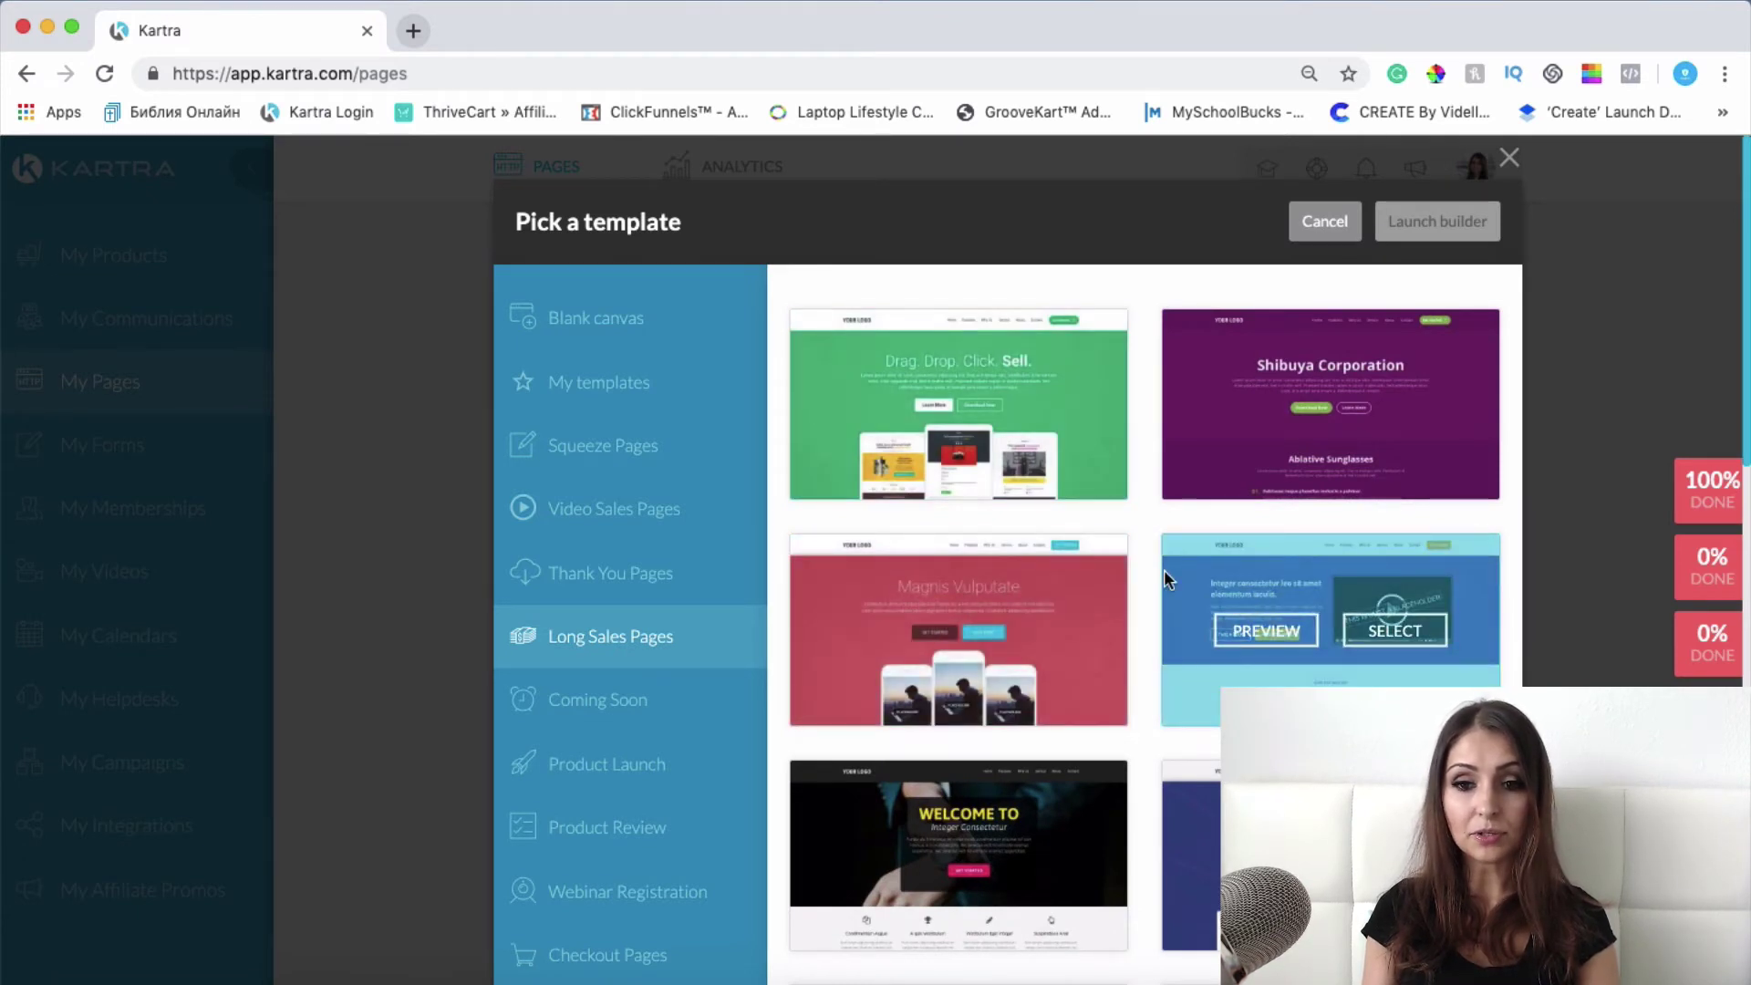
mouse_move(1087, 636)
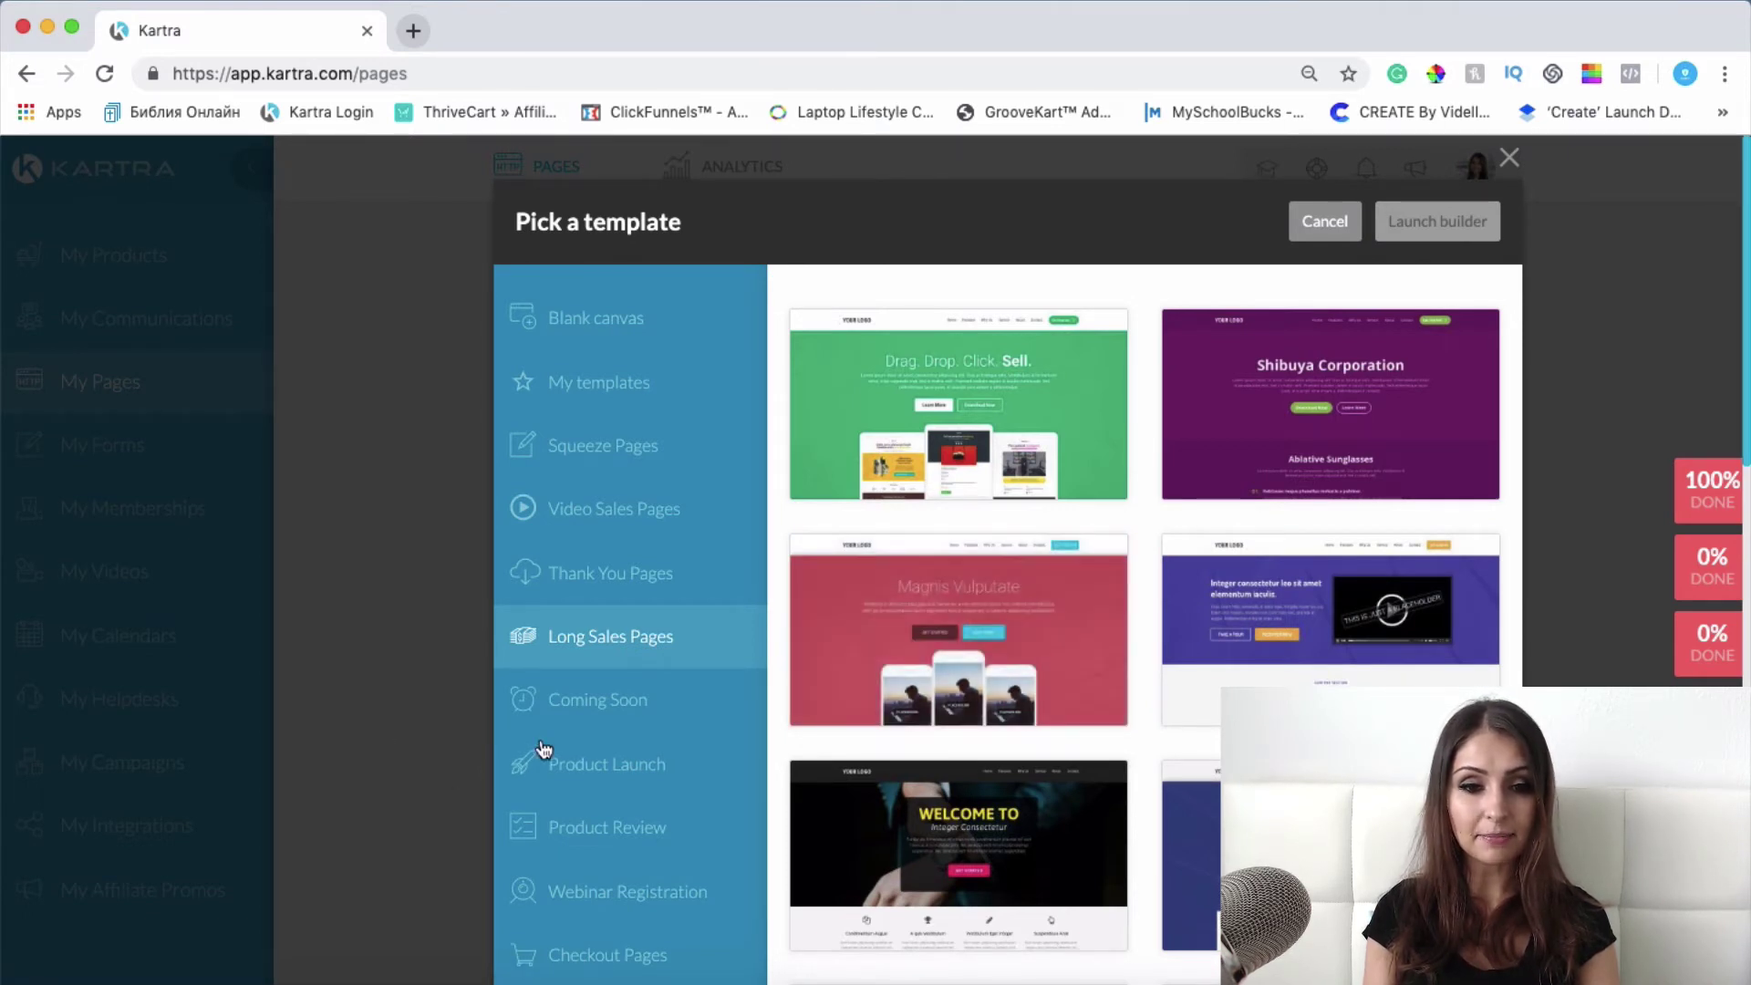
Step: Show the Coming Soon category and look through its countdown template designs
click(597, 713)
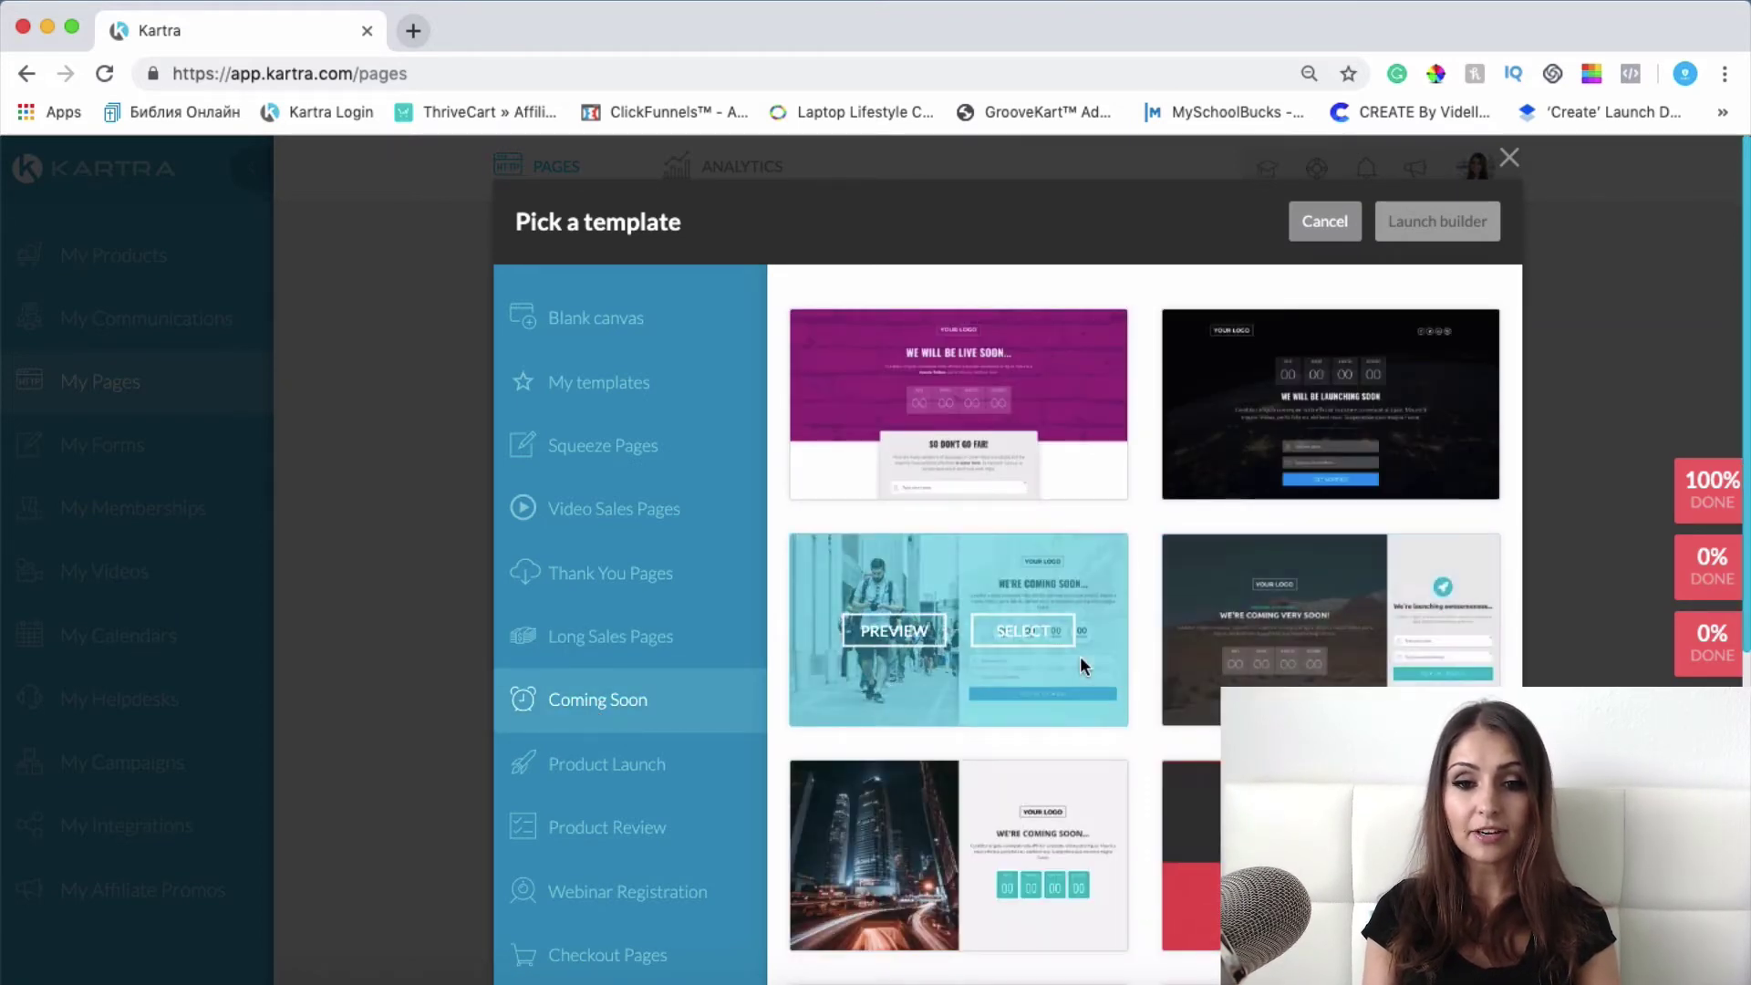
scroll(1311, 602, down, 3)
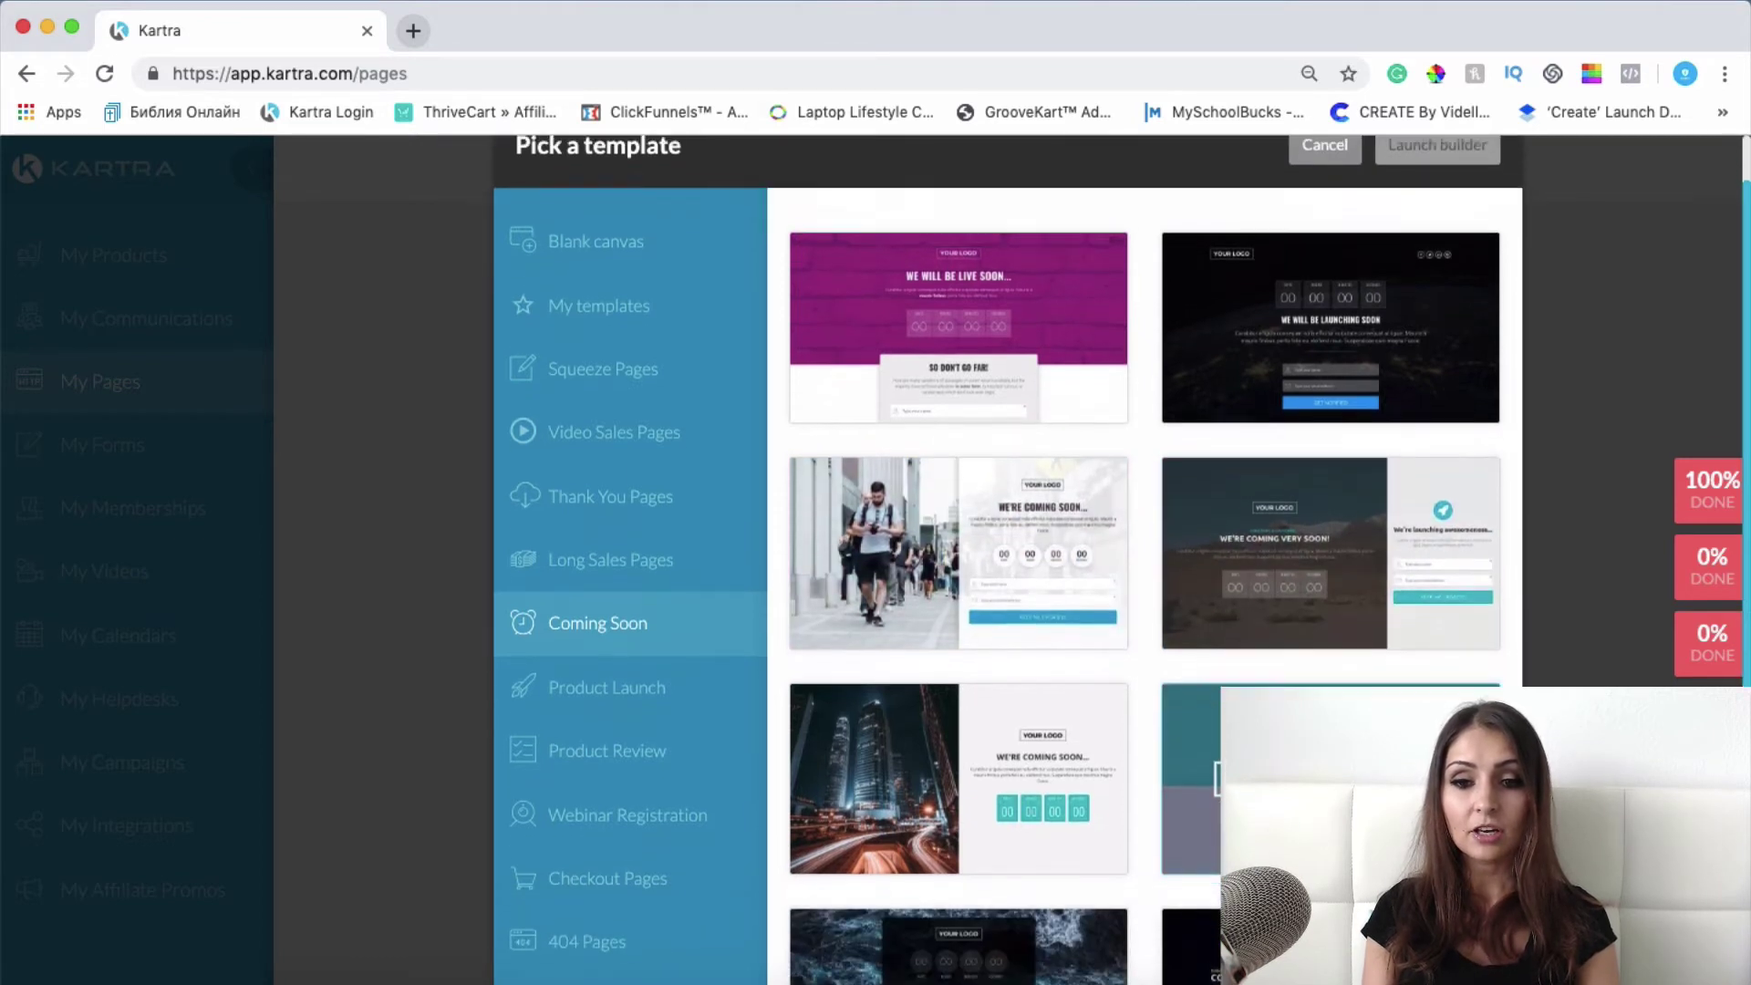
scroll(1245, 595, down, 1)
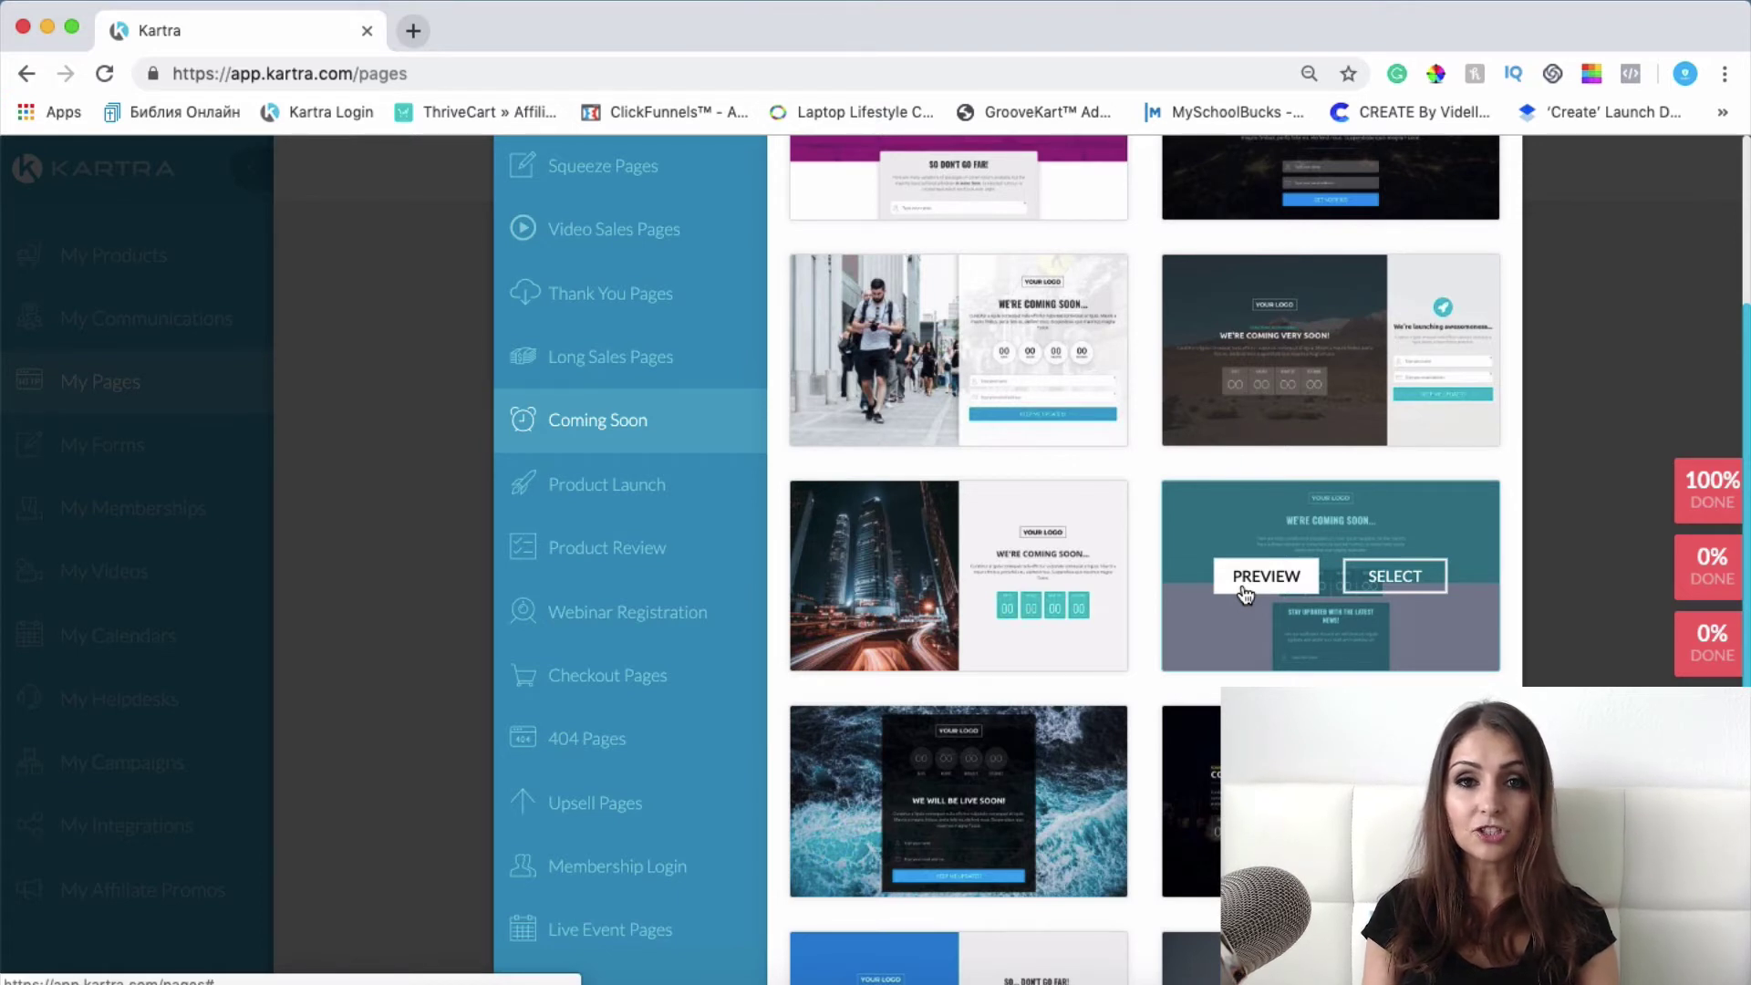
scroll(1245, 593, up, 4)
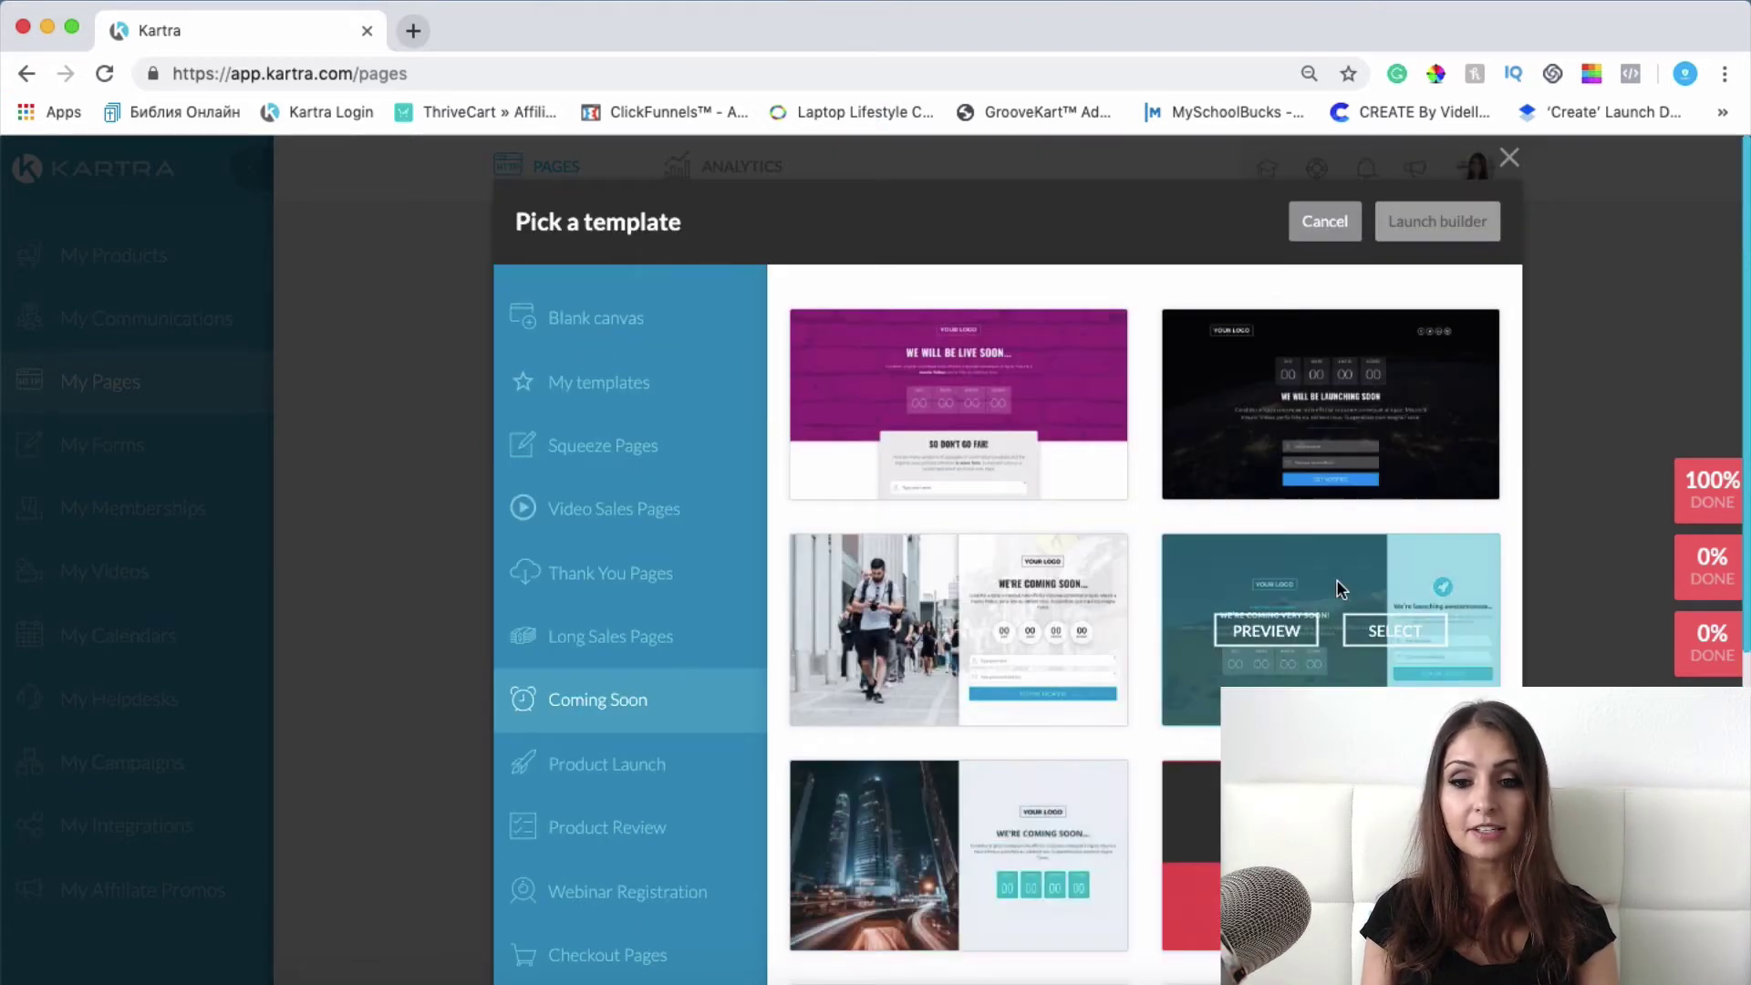
scroll(1341, 589, down, 3)
scroll(1341, 588, down, 1)
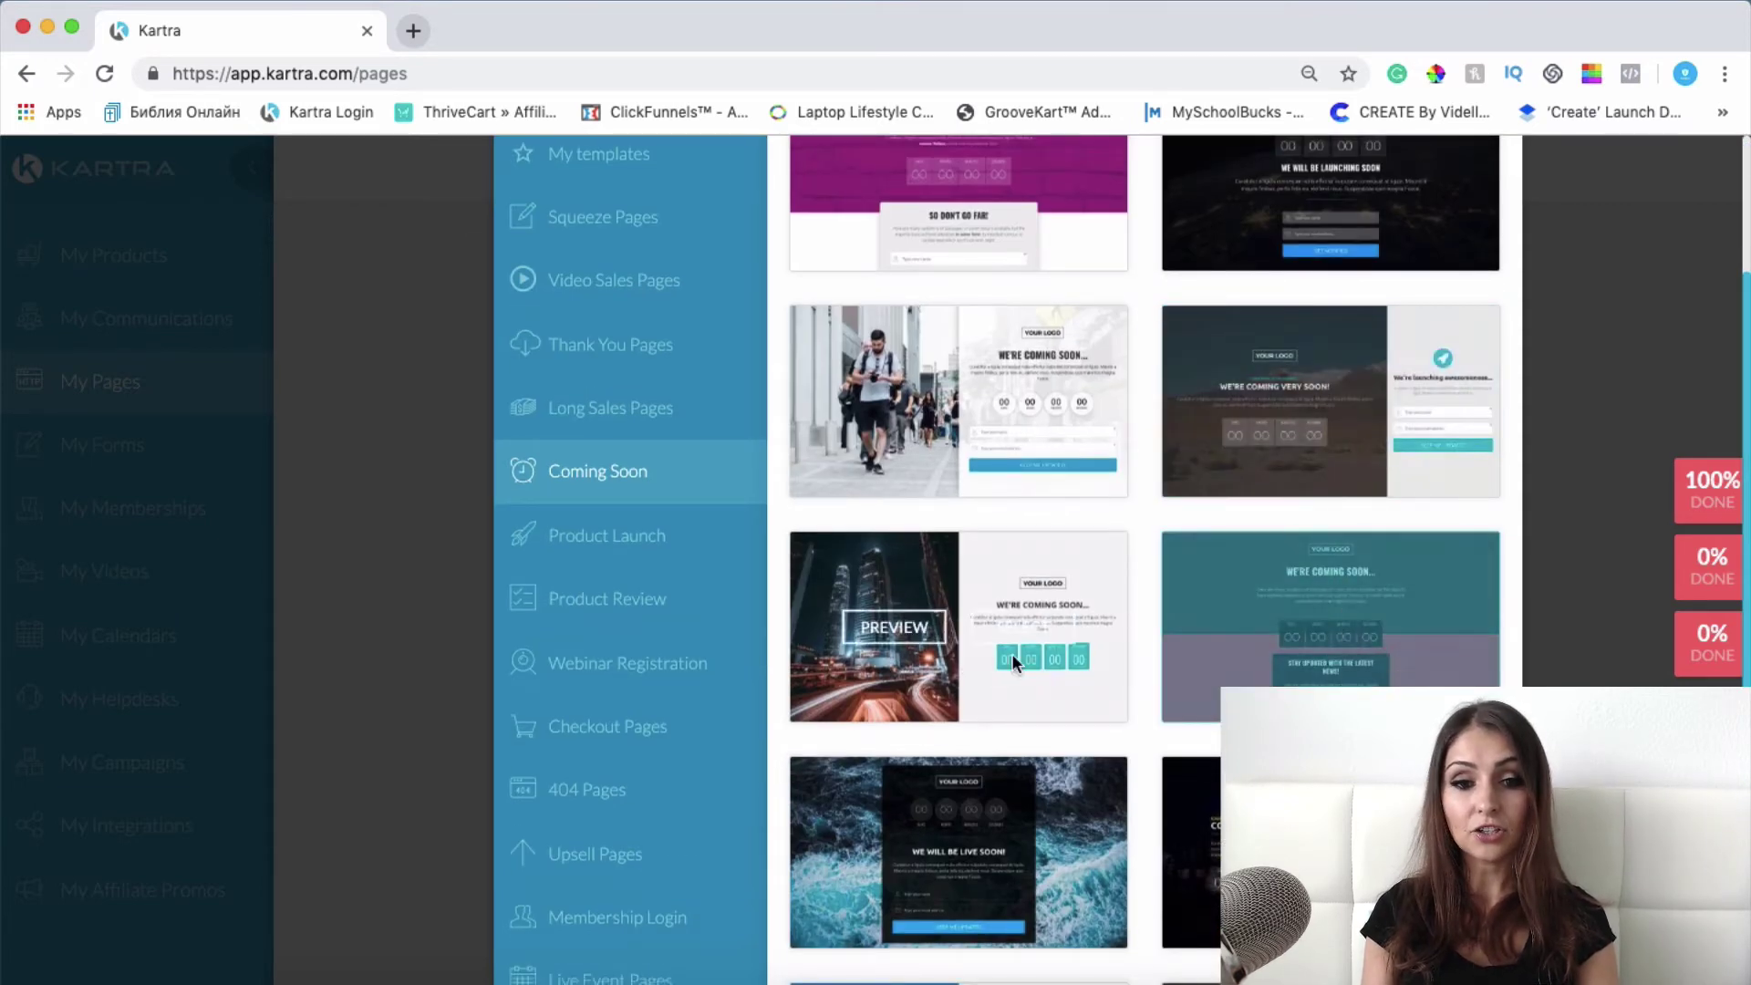
scroll(1207, 652, down, 2)
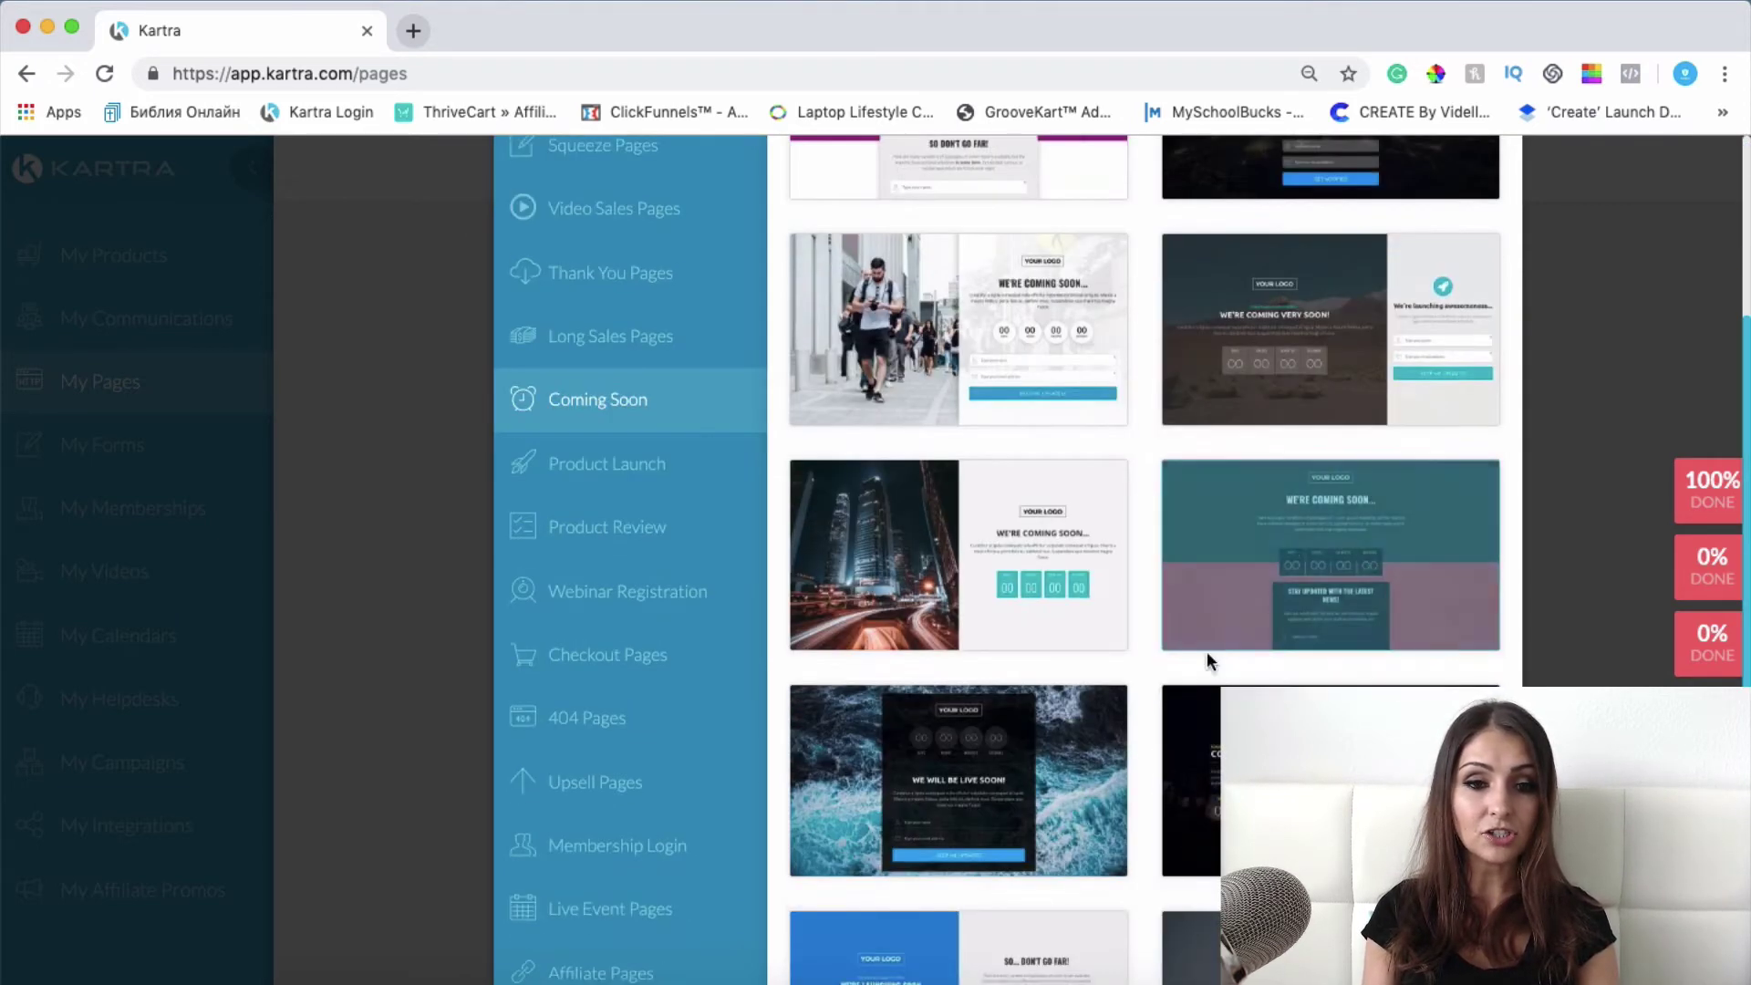
Step: Show the Product Launch category and review its template designs
click(613, 465)
mouse_move(1172, 568)
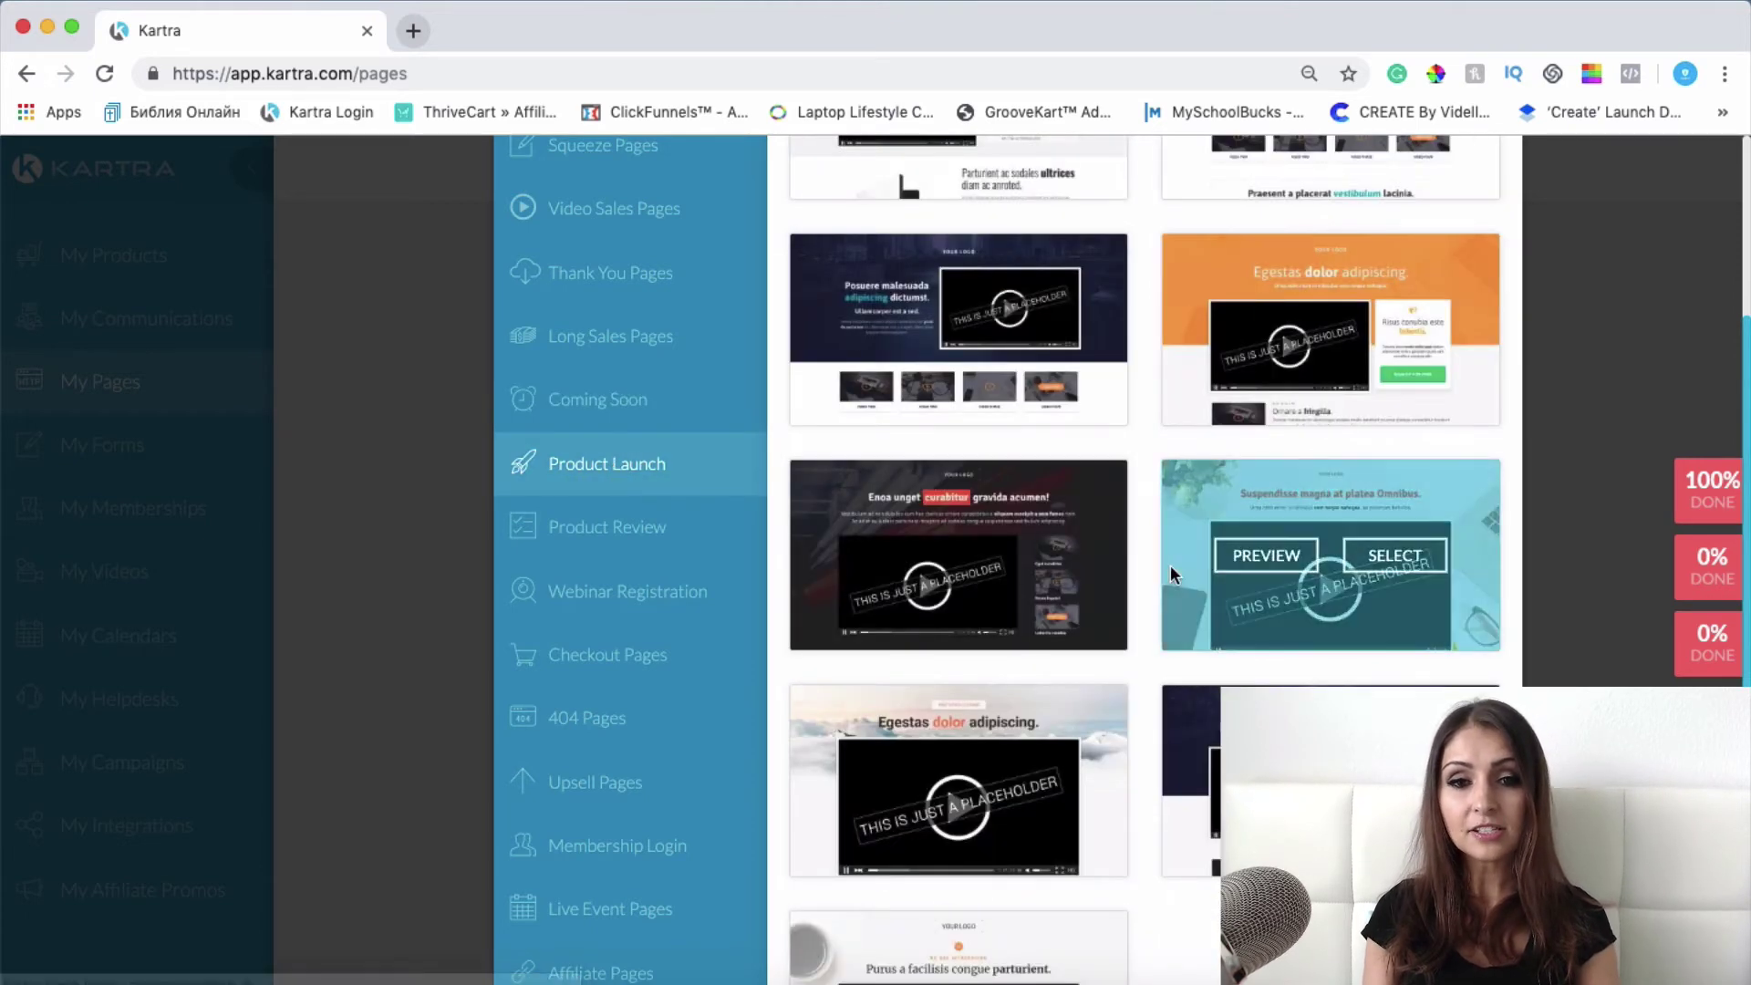
scroll(1171, 568, up, 3)
scroll(1172, 568, down, 1)
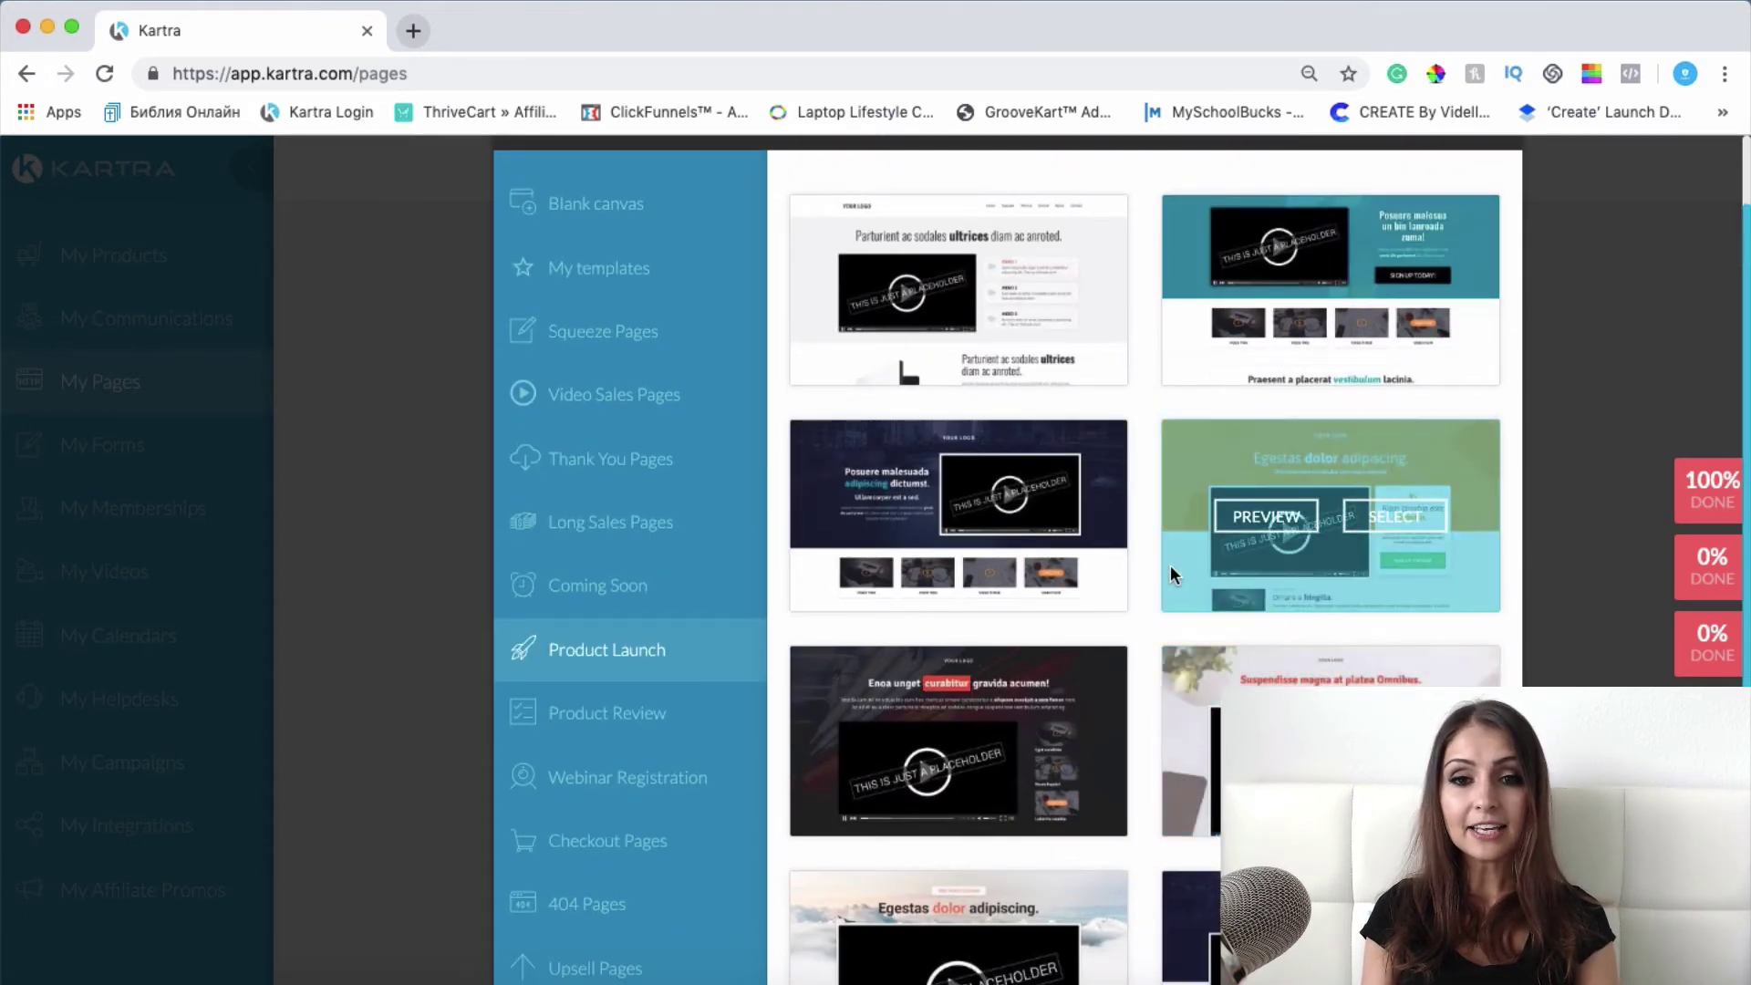
scroll(1171, 569, down, 2)
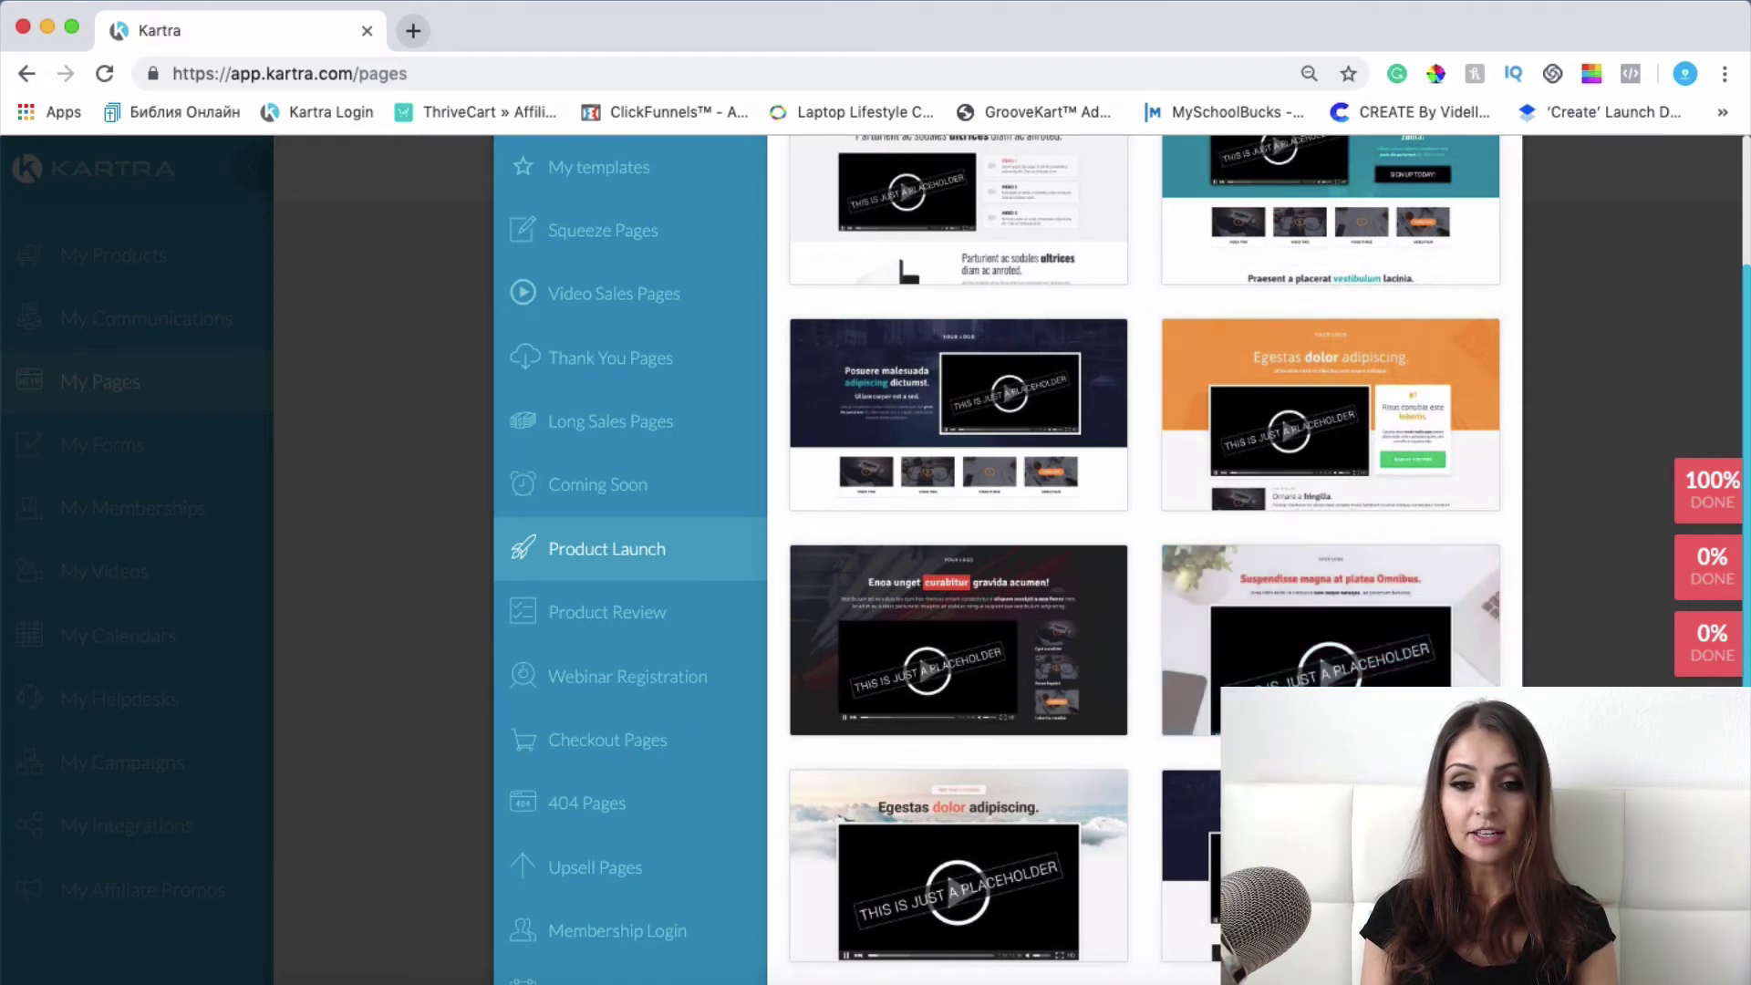
Step: Preview the "Suspendisse magna at platea Omnibus" product launch template and examine its full layout
click(1241, 650)
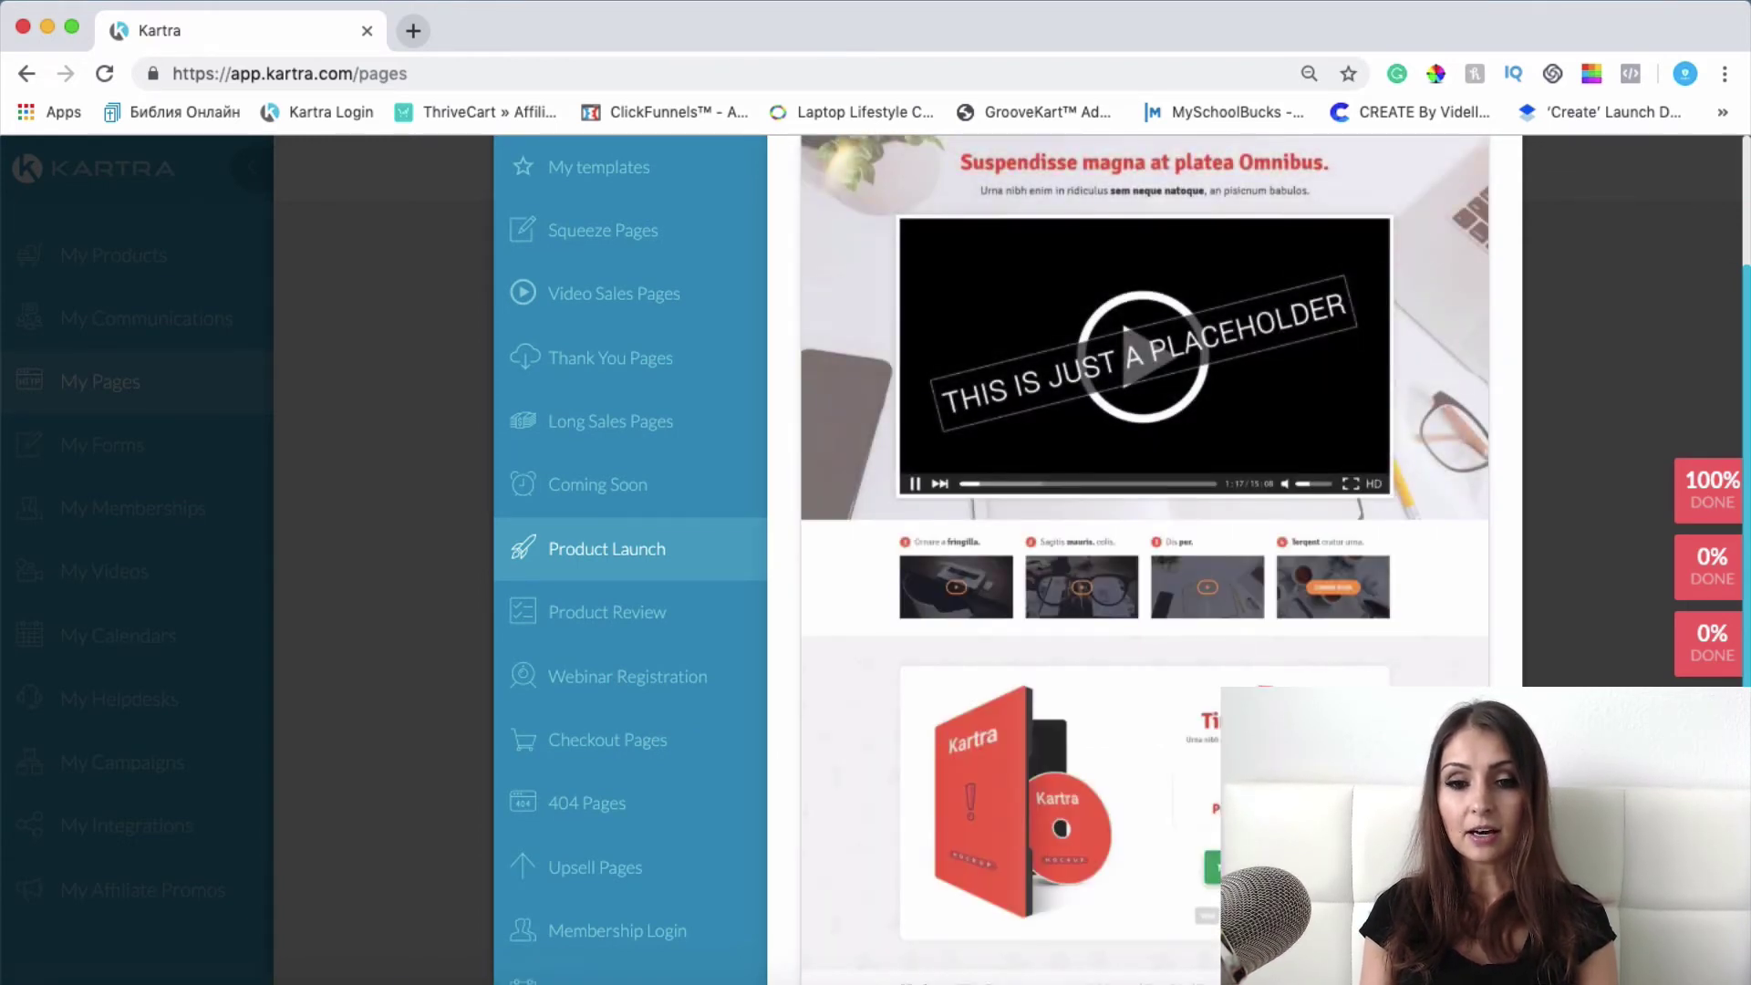
scroll(1003, 548, down, 3)
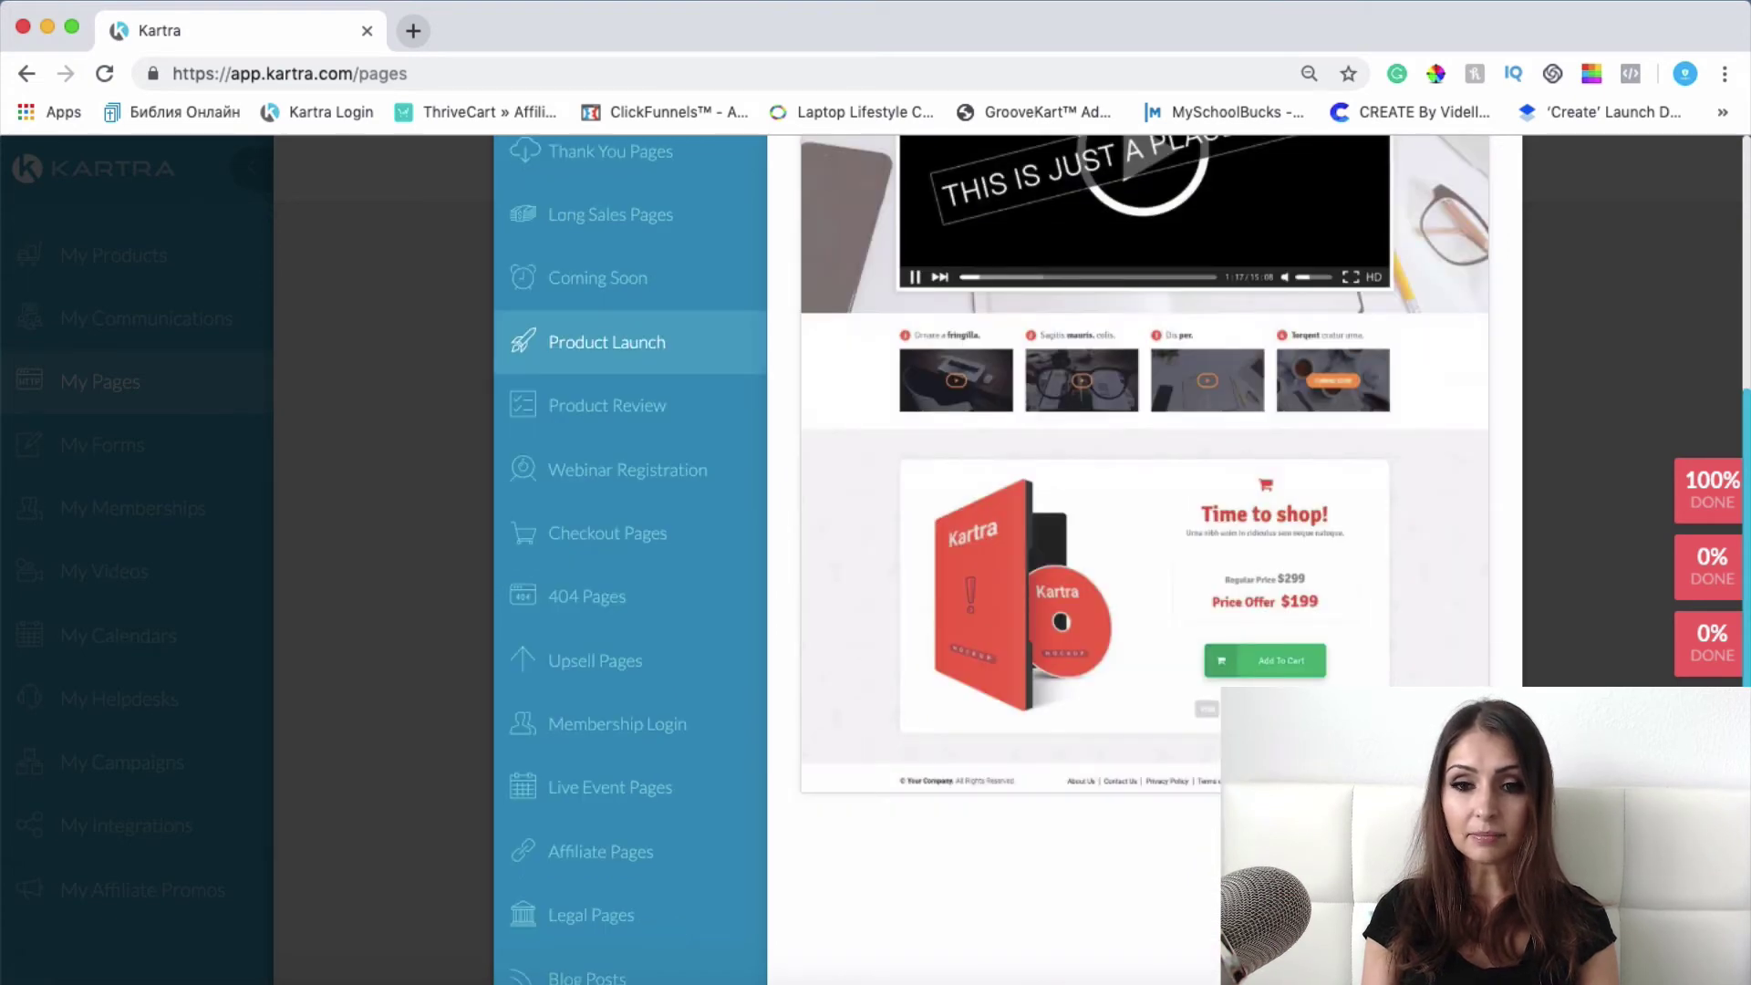
scroll(1004, 547, up, 6)
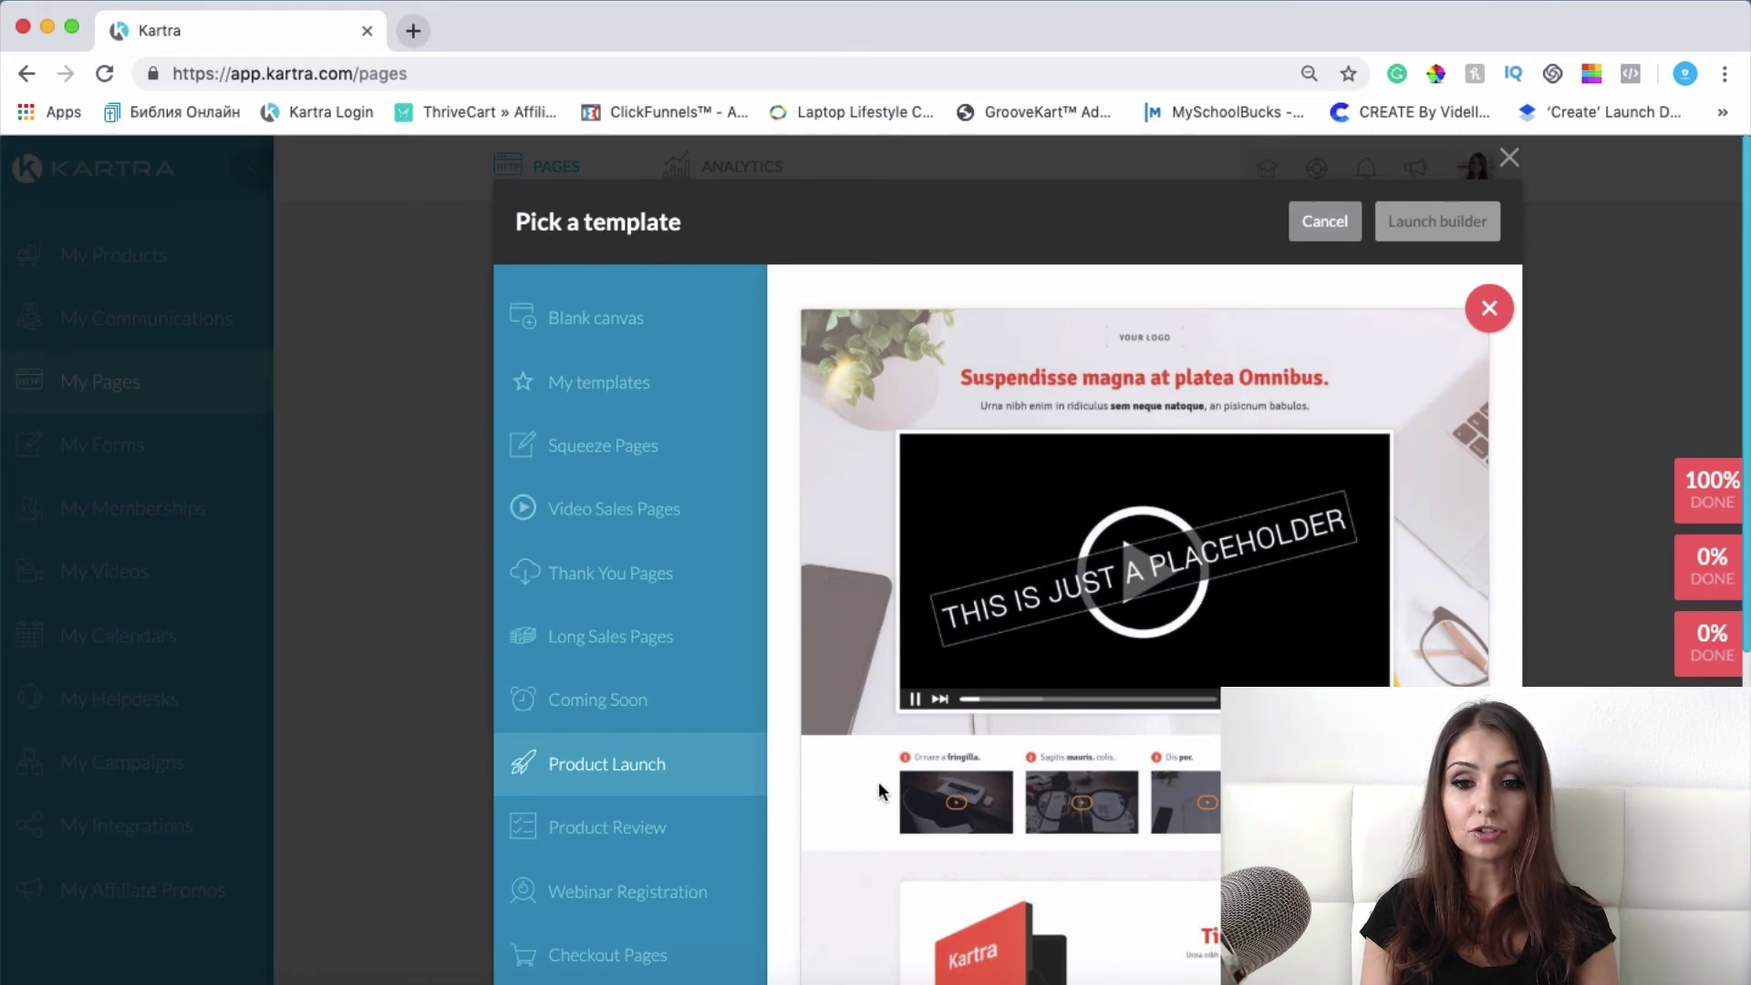
Step: Show the Product Review category and look over its templates
scroll(626, 618, down, 3)
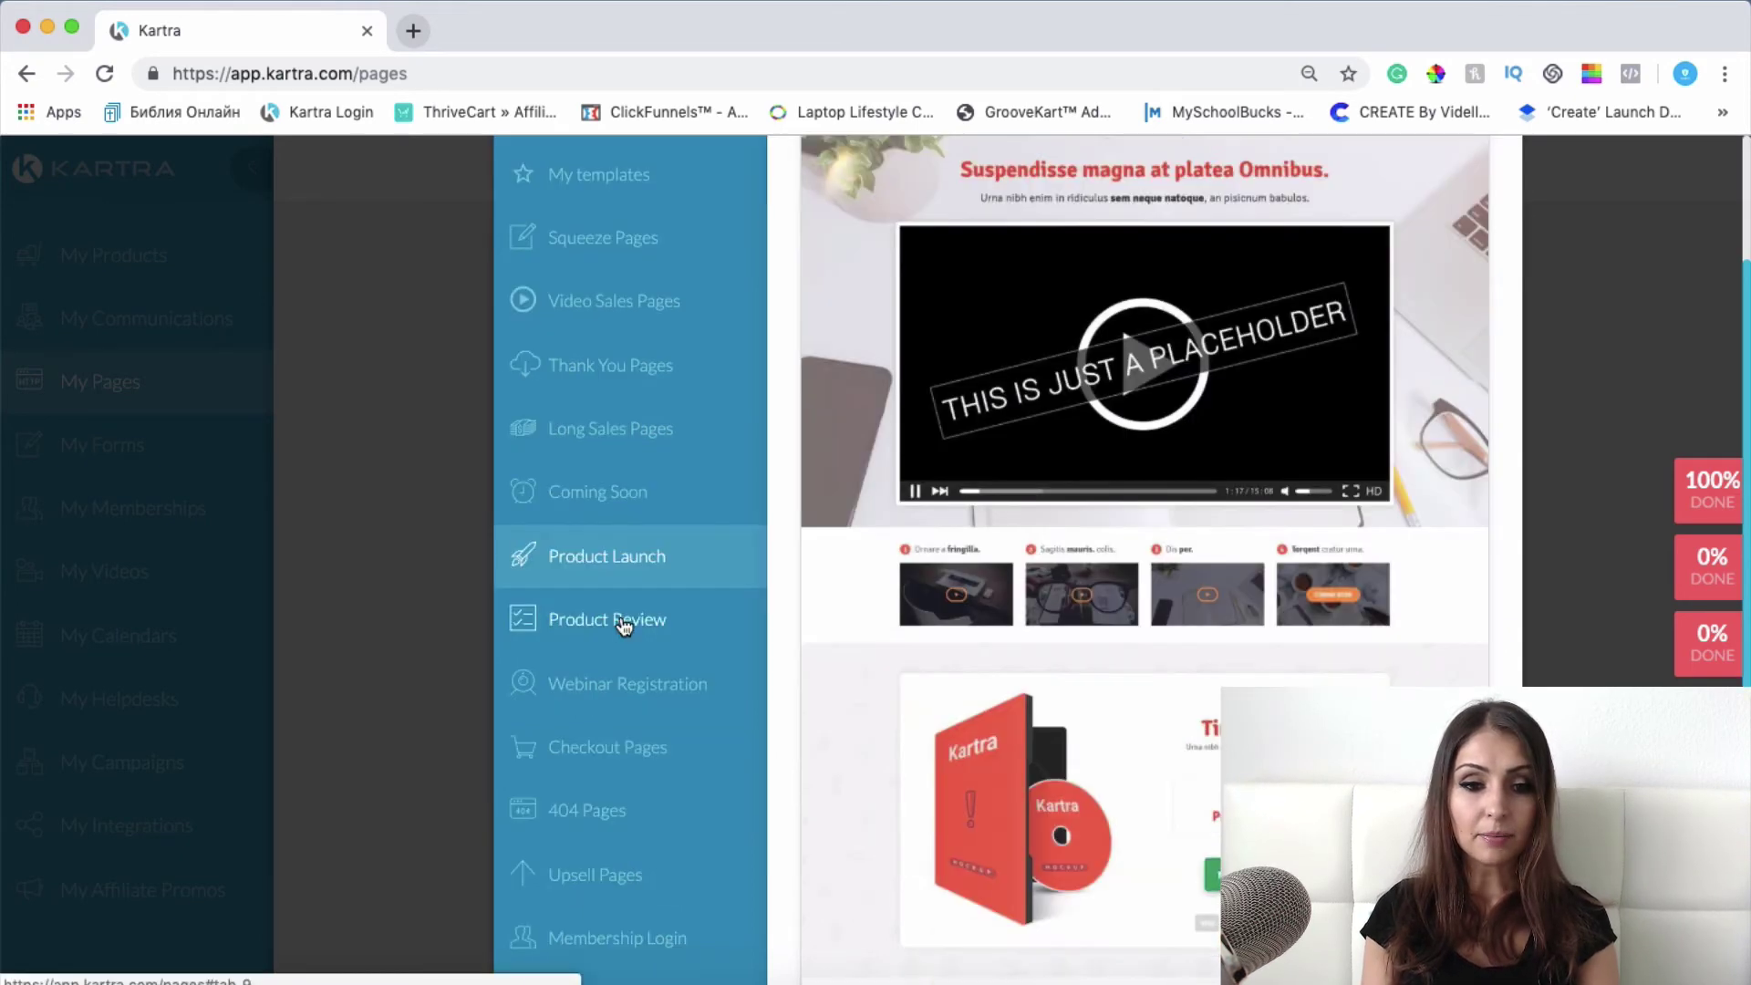
click(621, 617)
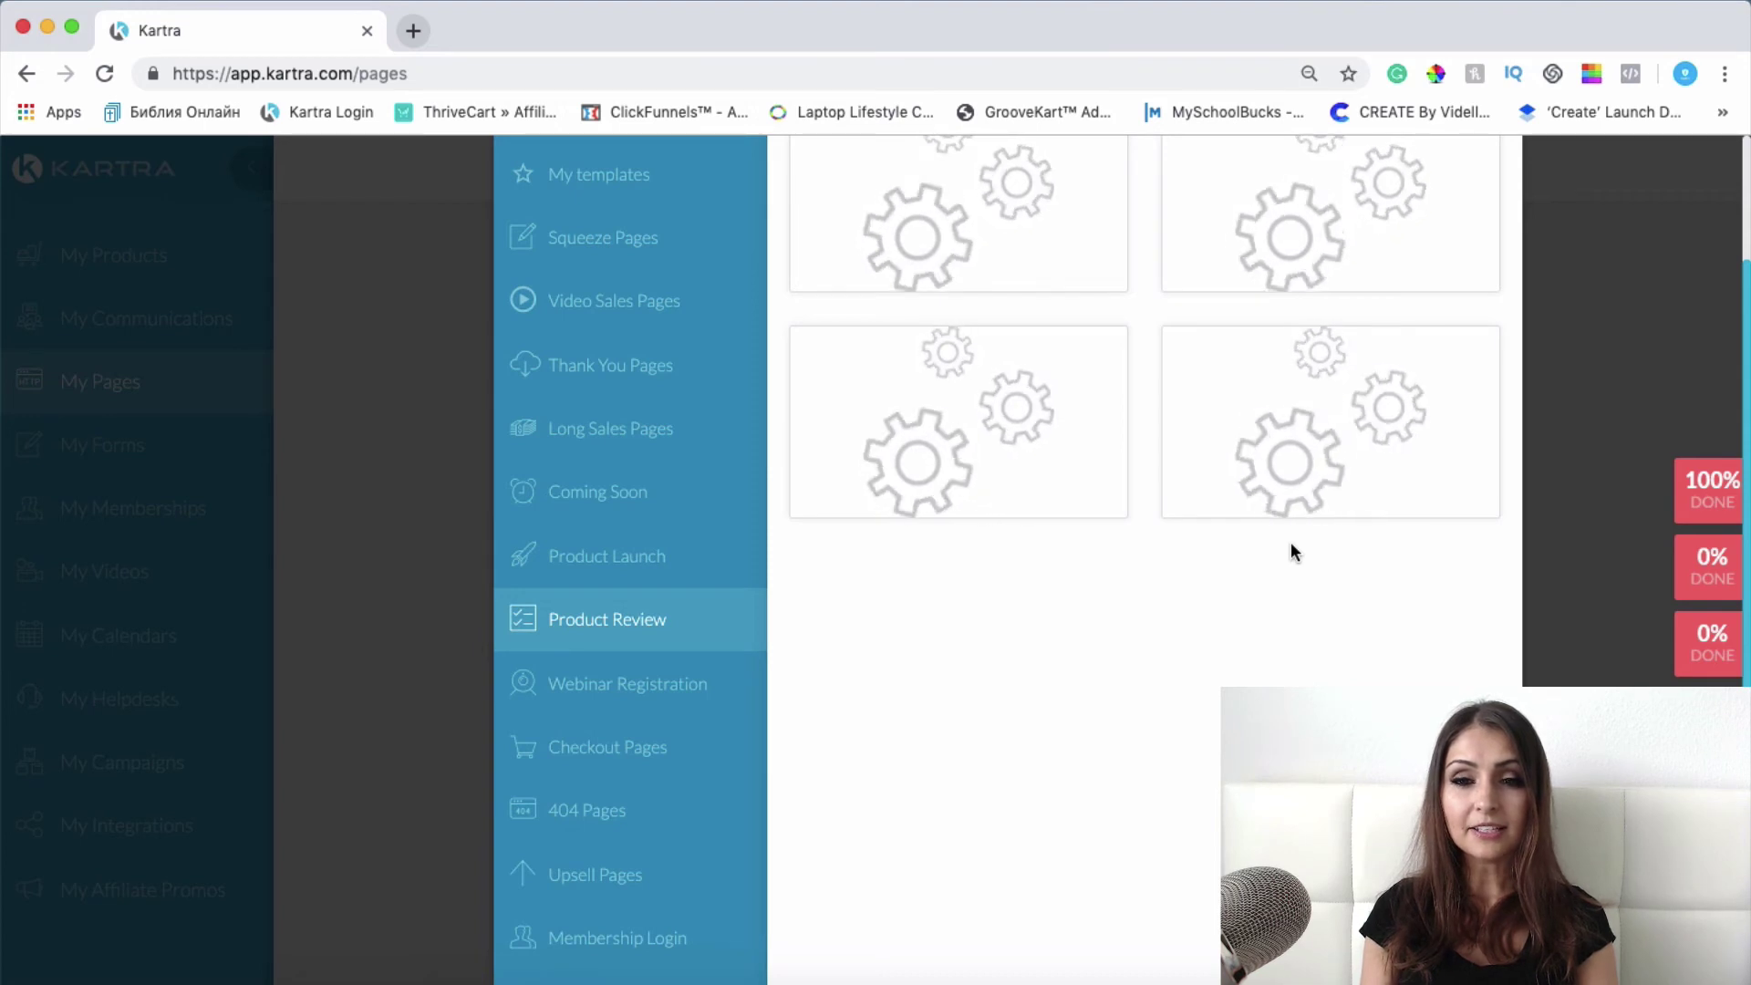
scroll(1136, 591, up, 1)
scroll(1136, 602, up, 4)
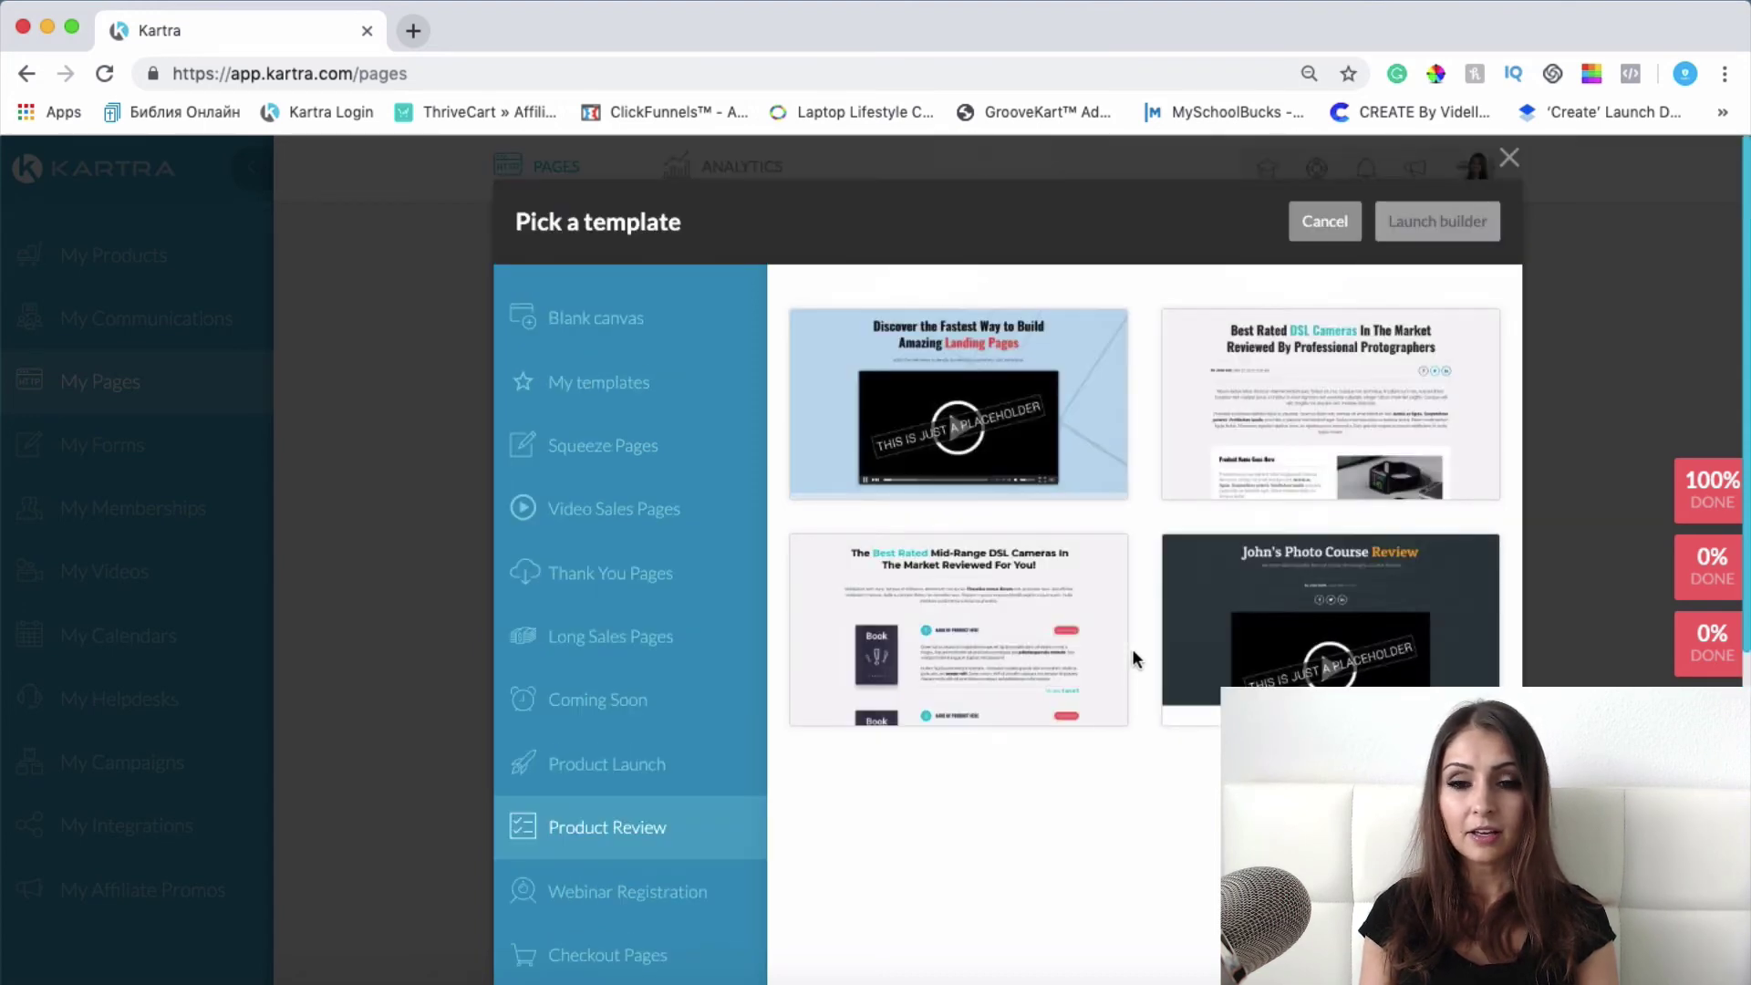
mouse_move(1124, 601)
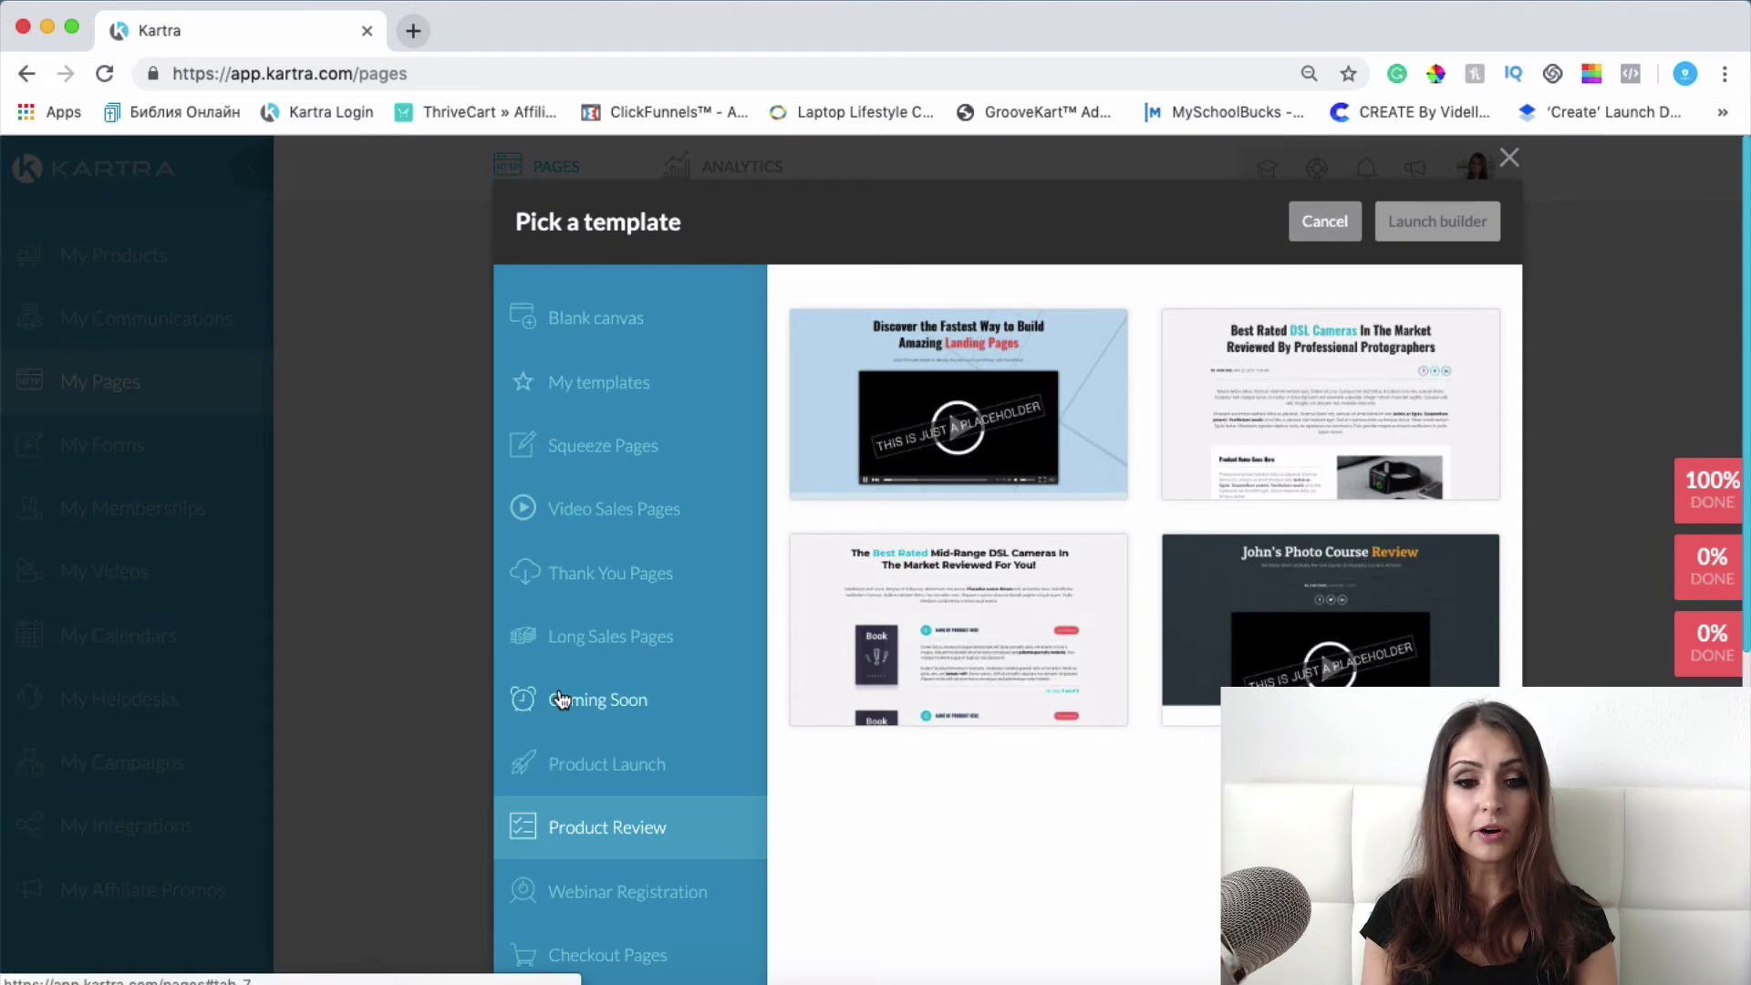
Step: Show the Webinar Registration category and browse its template designs
scroll(560, 716, down, 3)
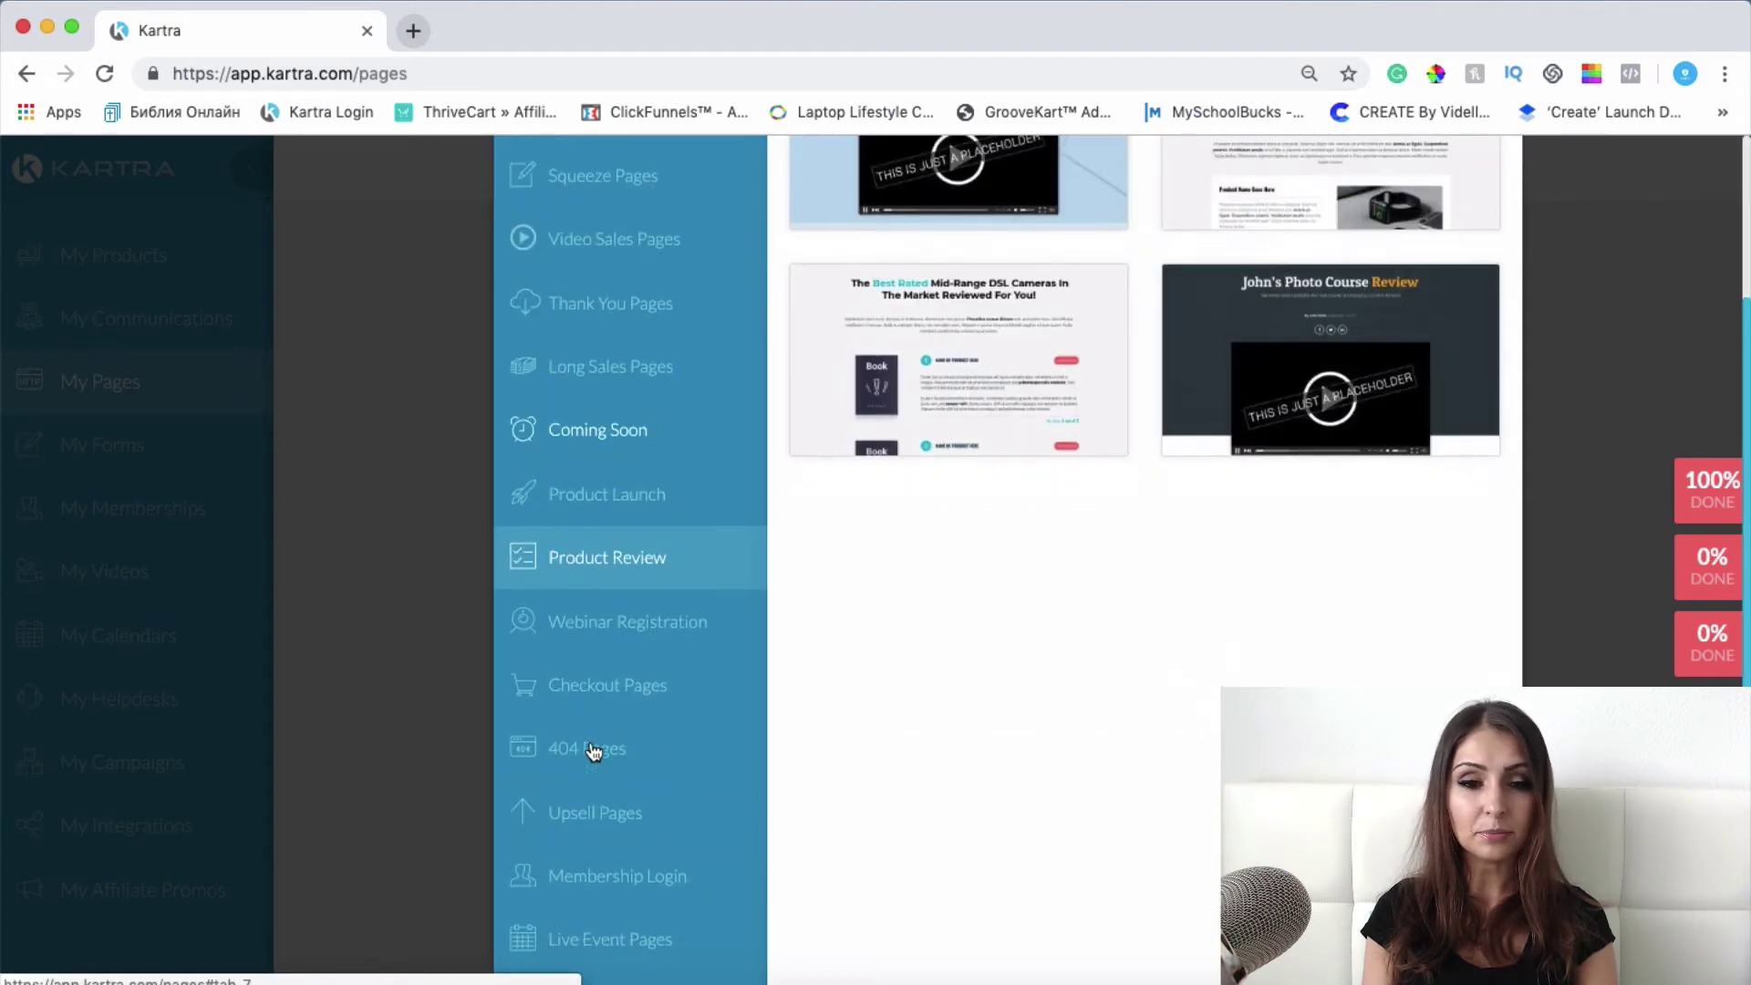
click(633, 634)
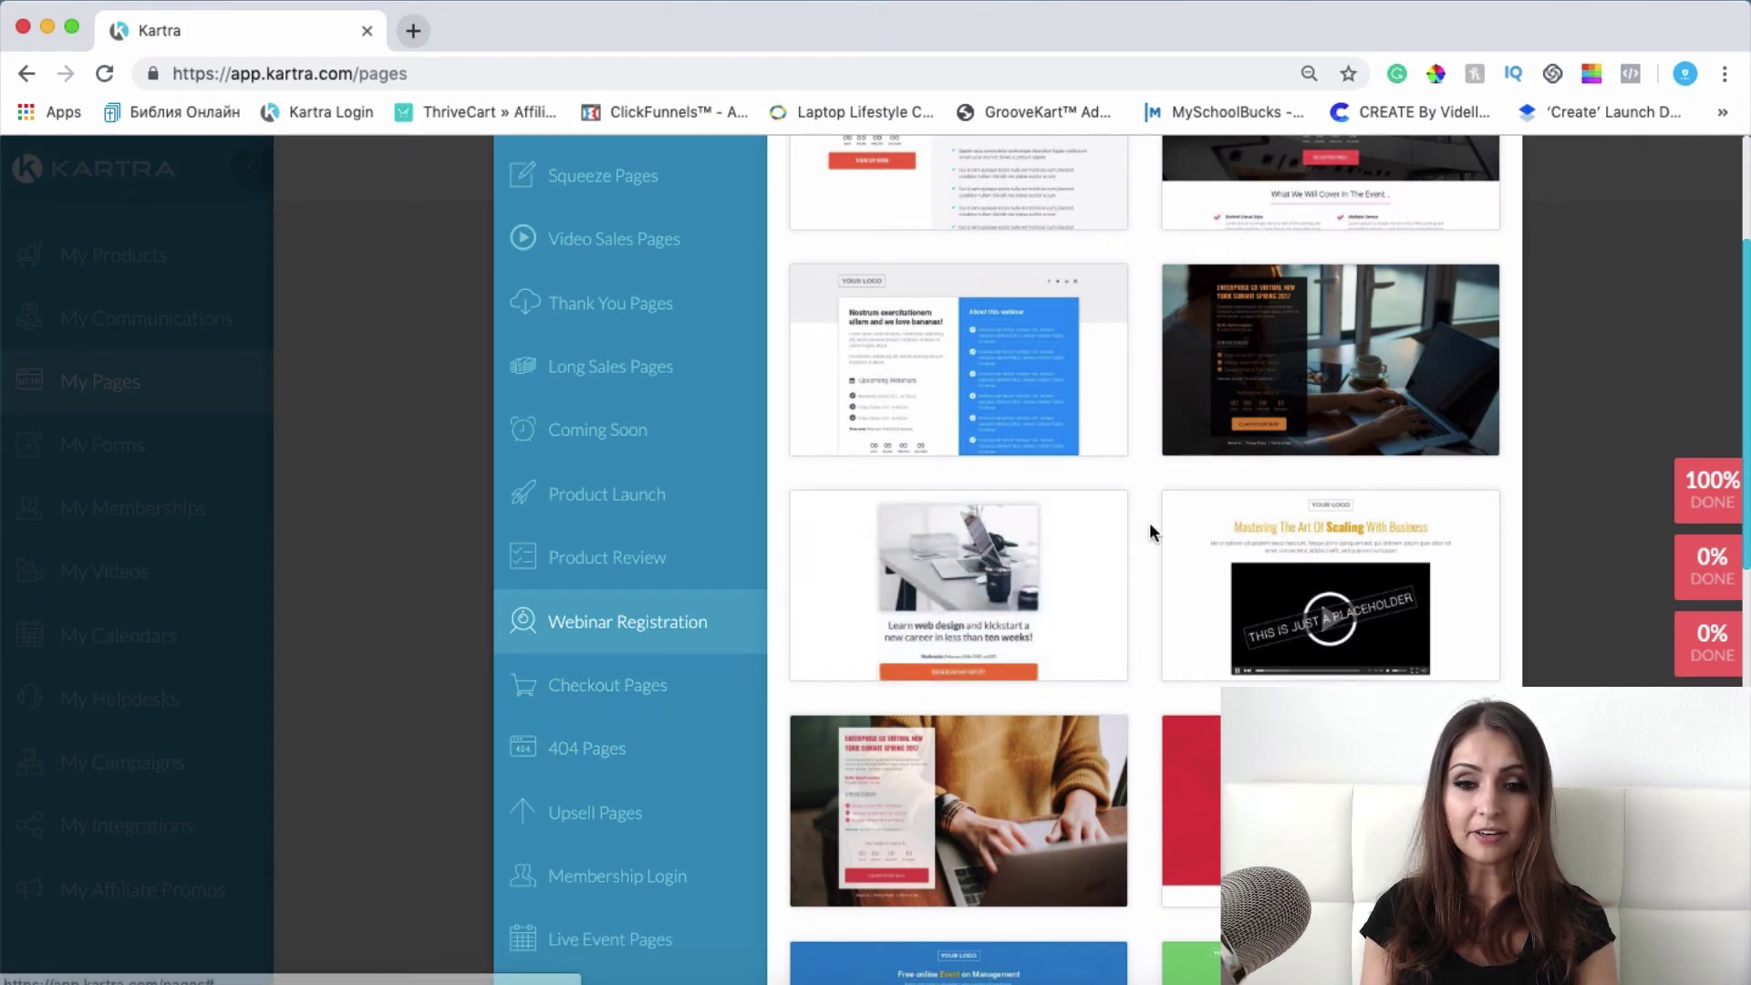
scroll(1150, 527, down, 1)
scroll(1149, 522, down, 2)
mouse_move(1071, 531)
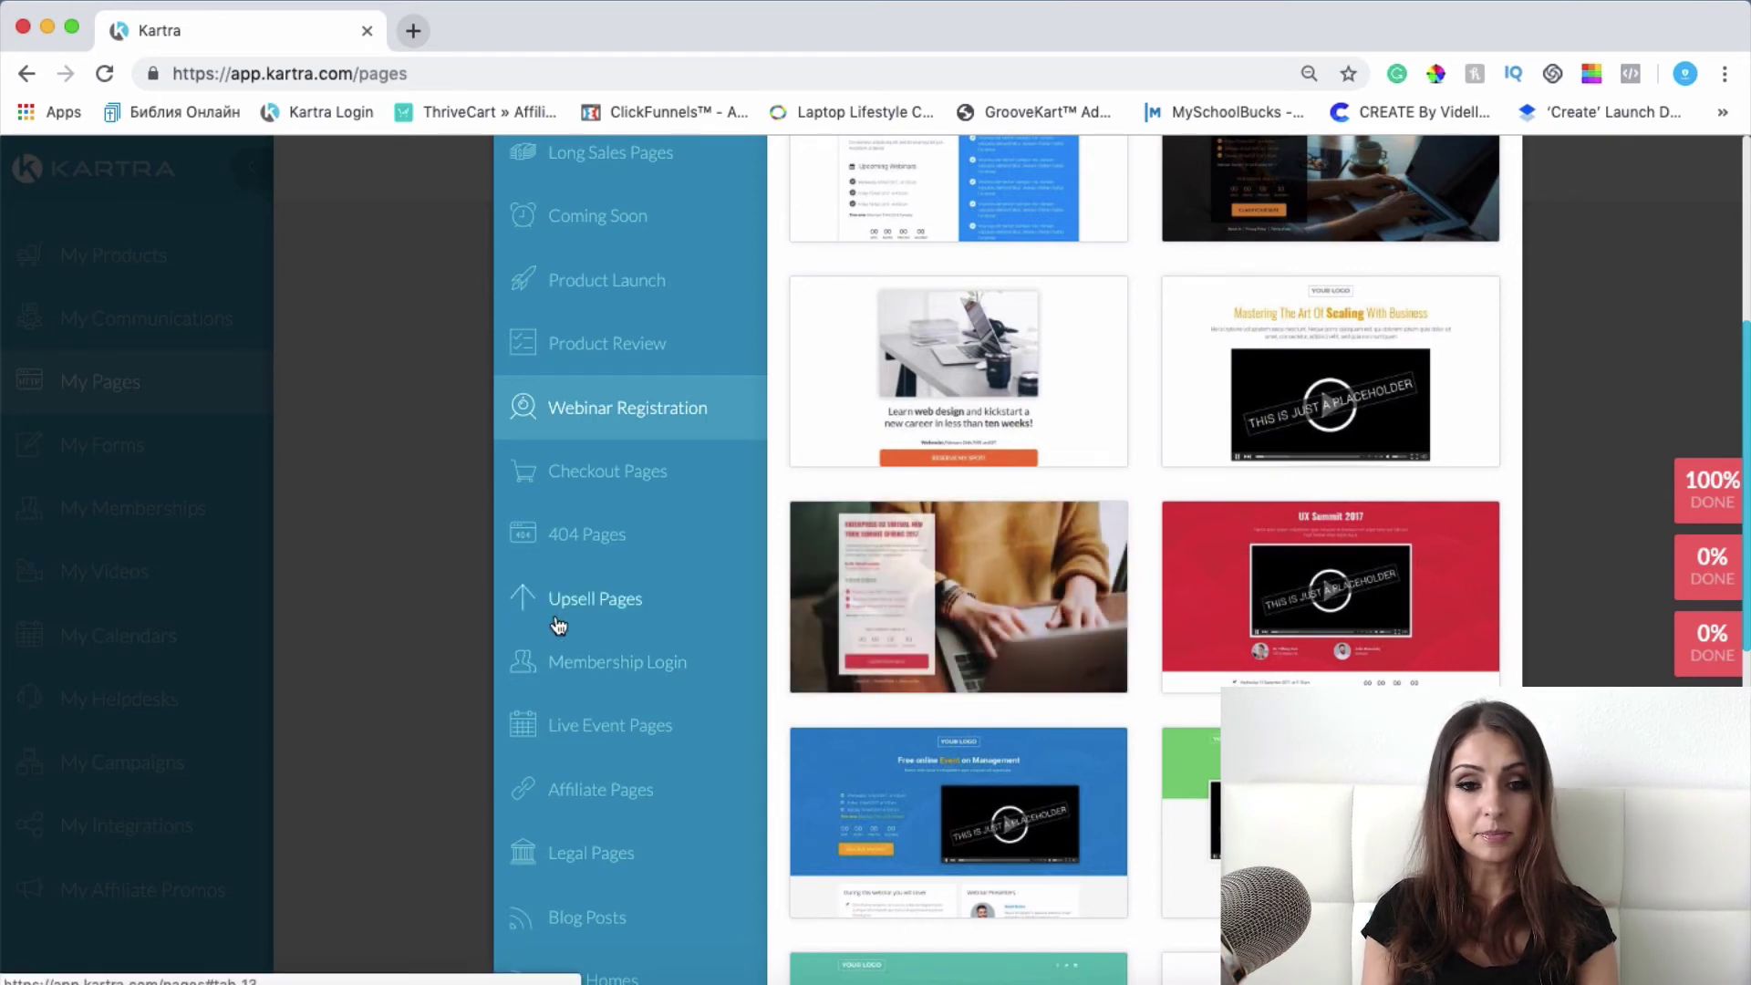
Step: Show the Checkout Pages category, and browse the template designs in the 404 Pages category
click(634, 472)
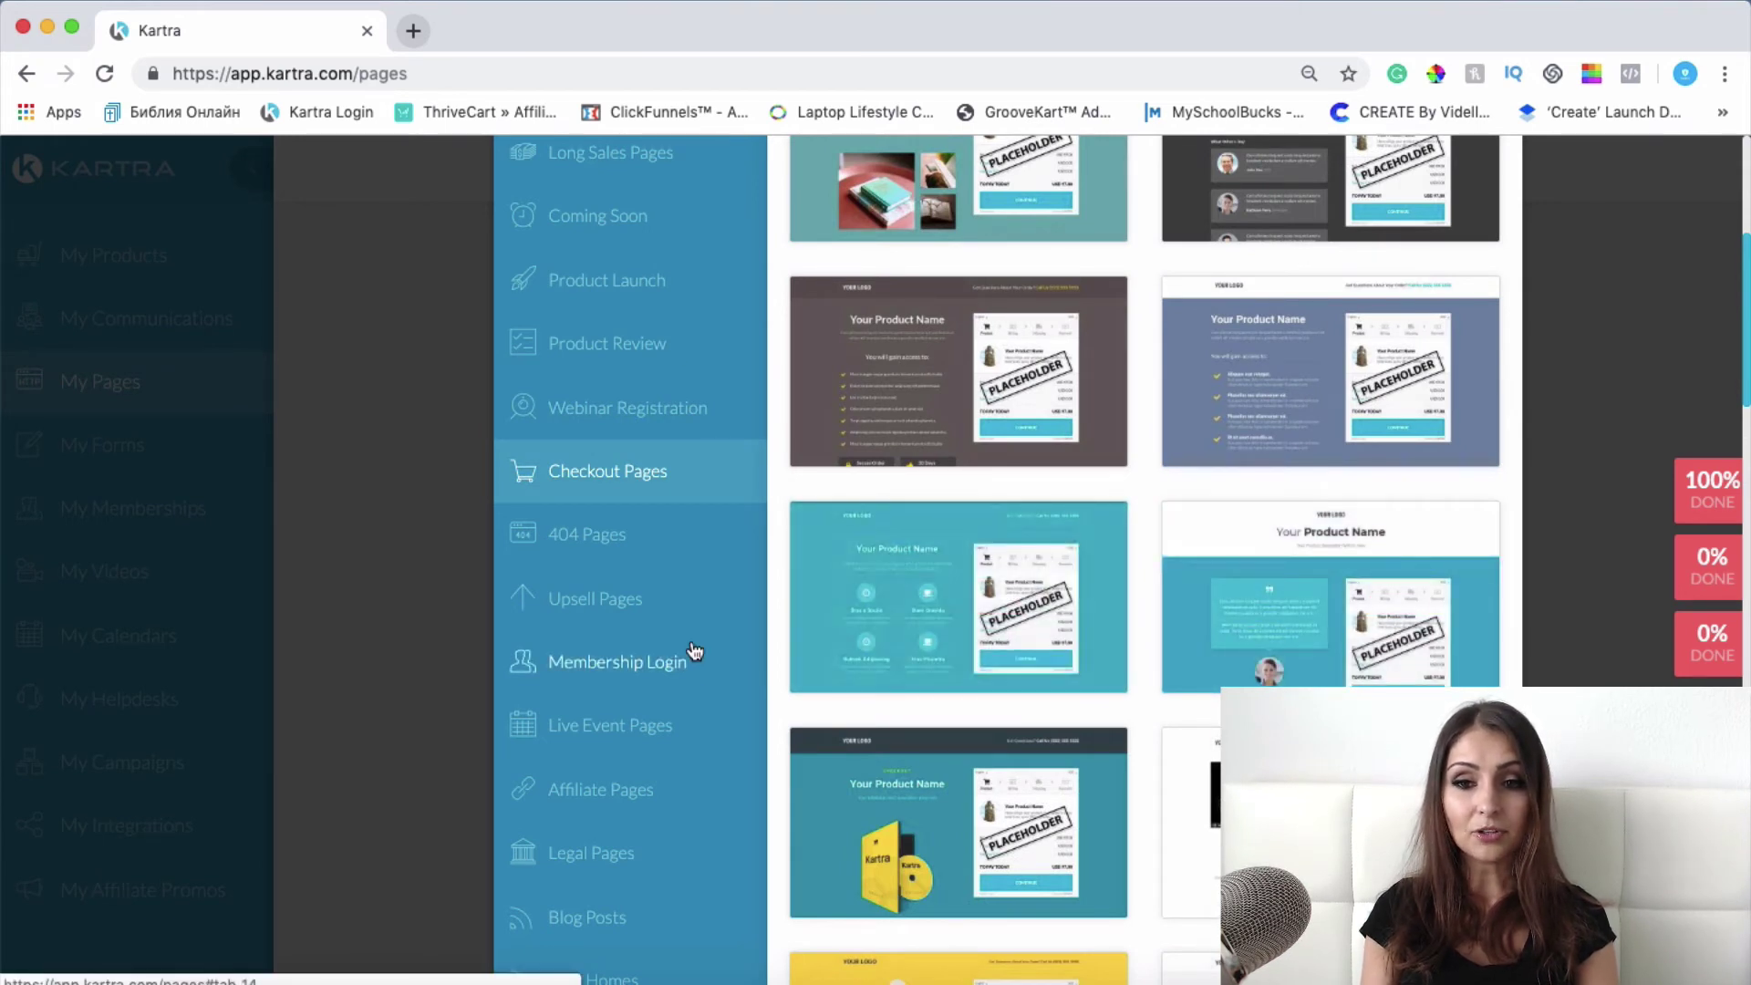
click(625, 537)
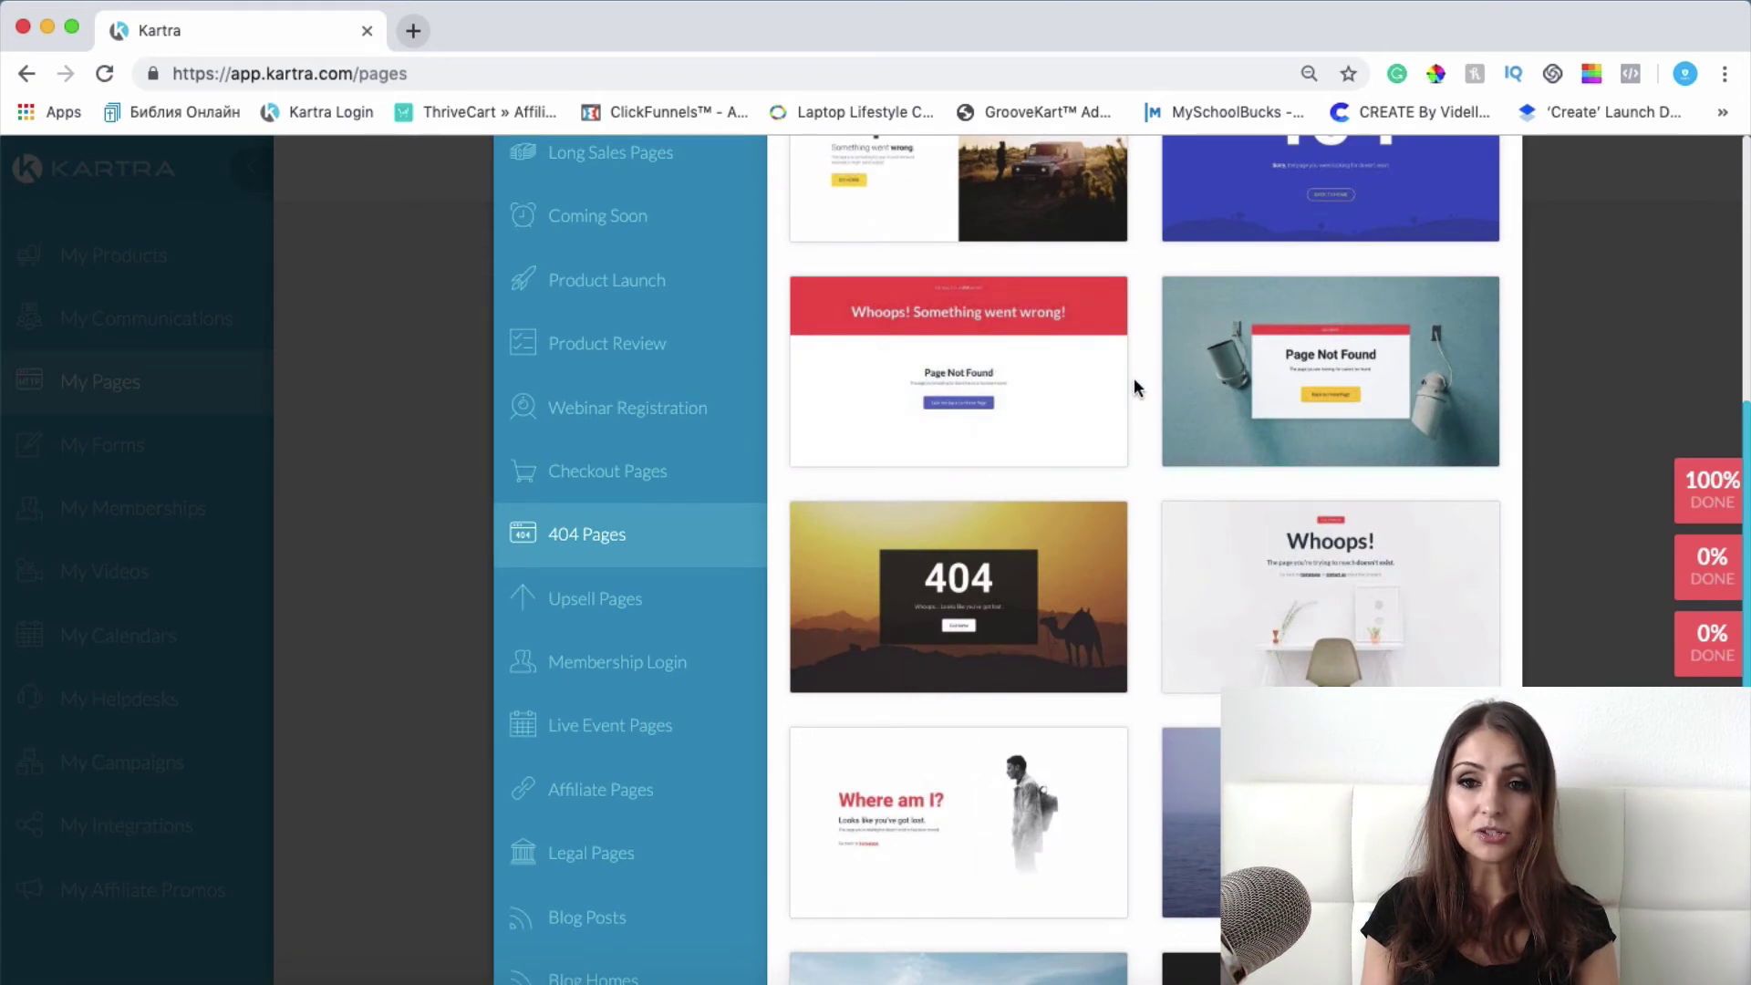
scroll(1364, 378, up, 2)
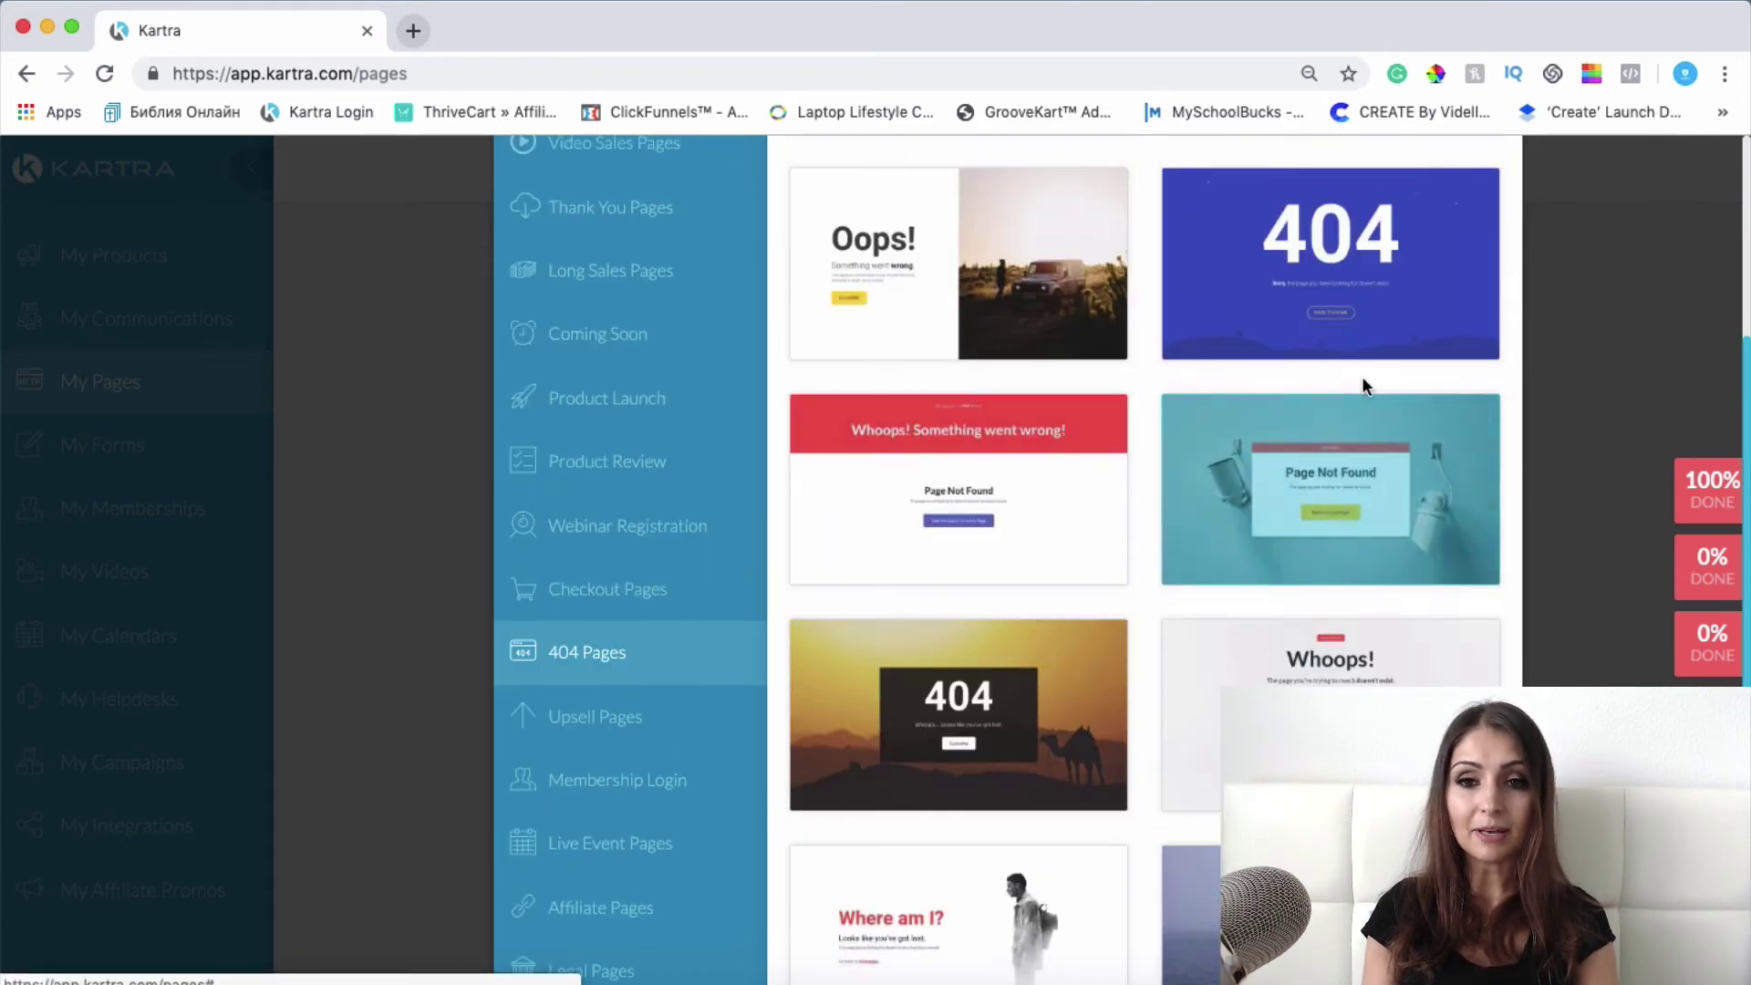
scroll(1364, 379, up, 1)
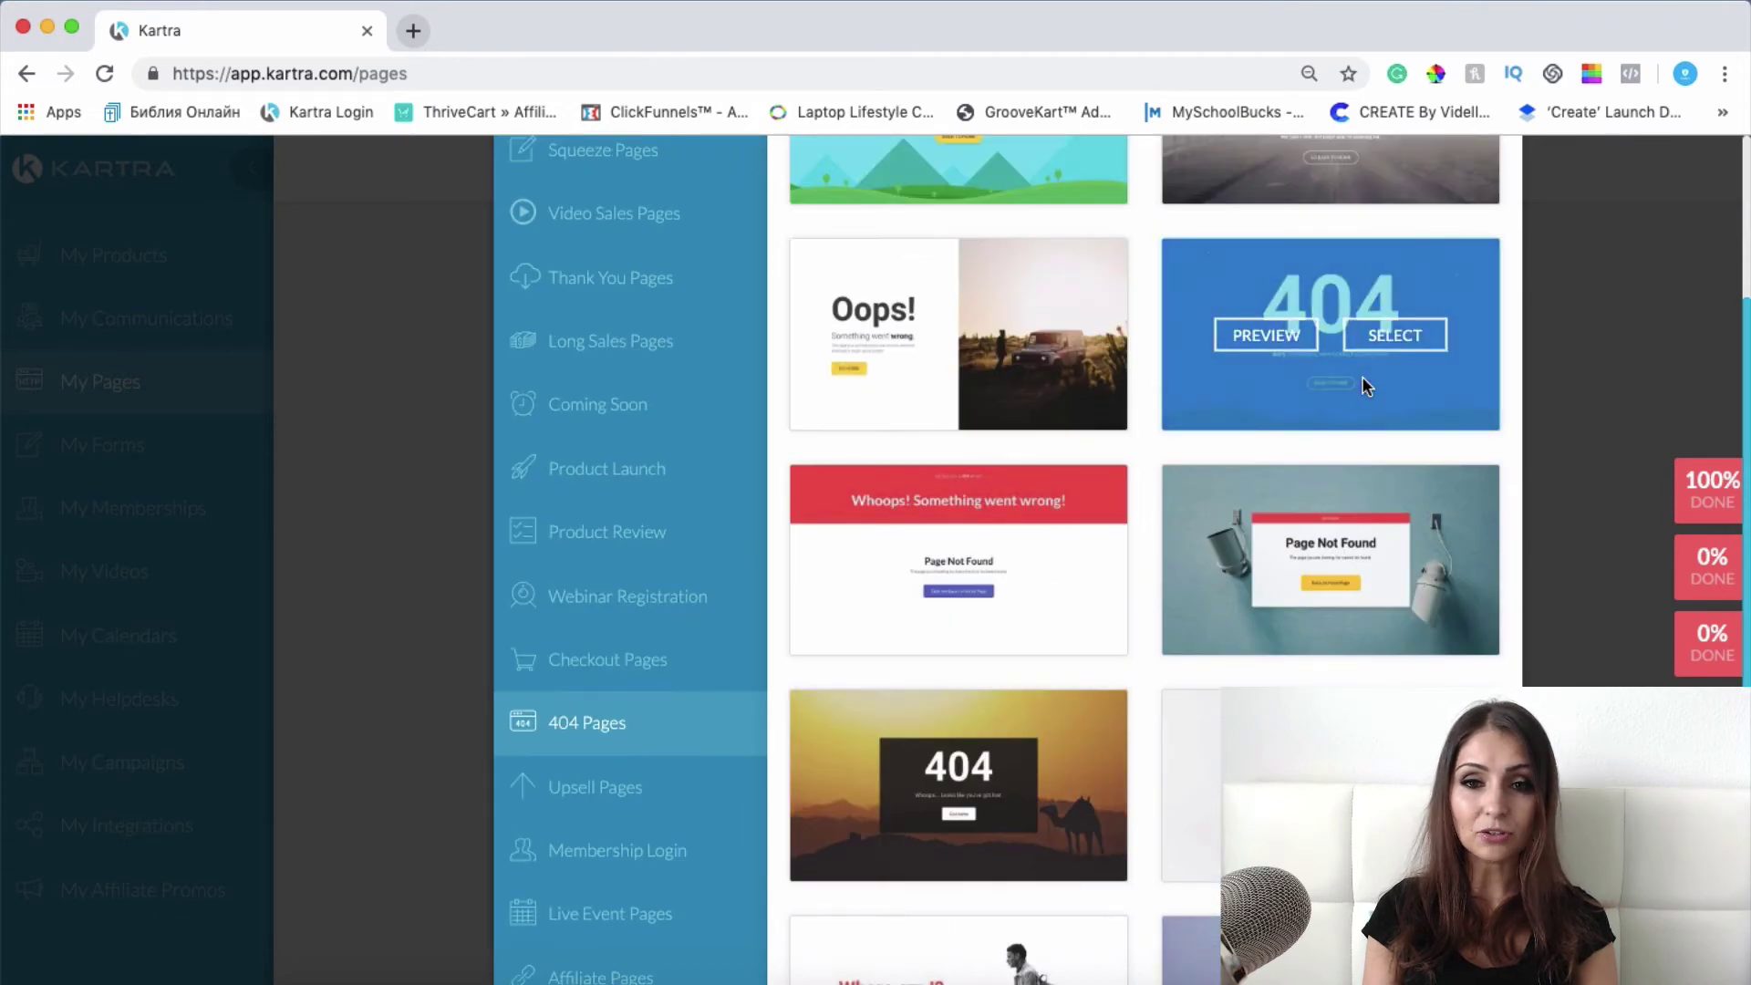
scroll(1363, 385, down, 5)
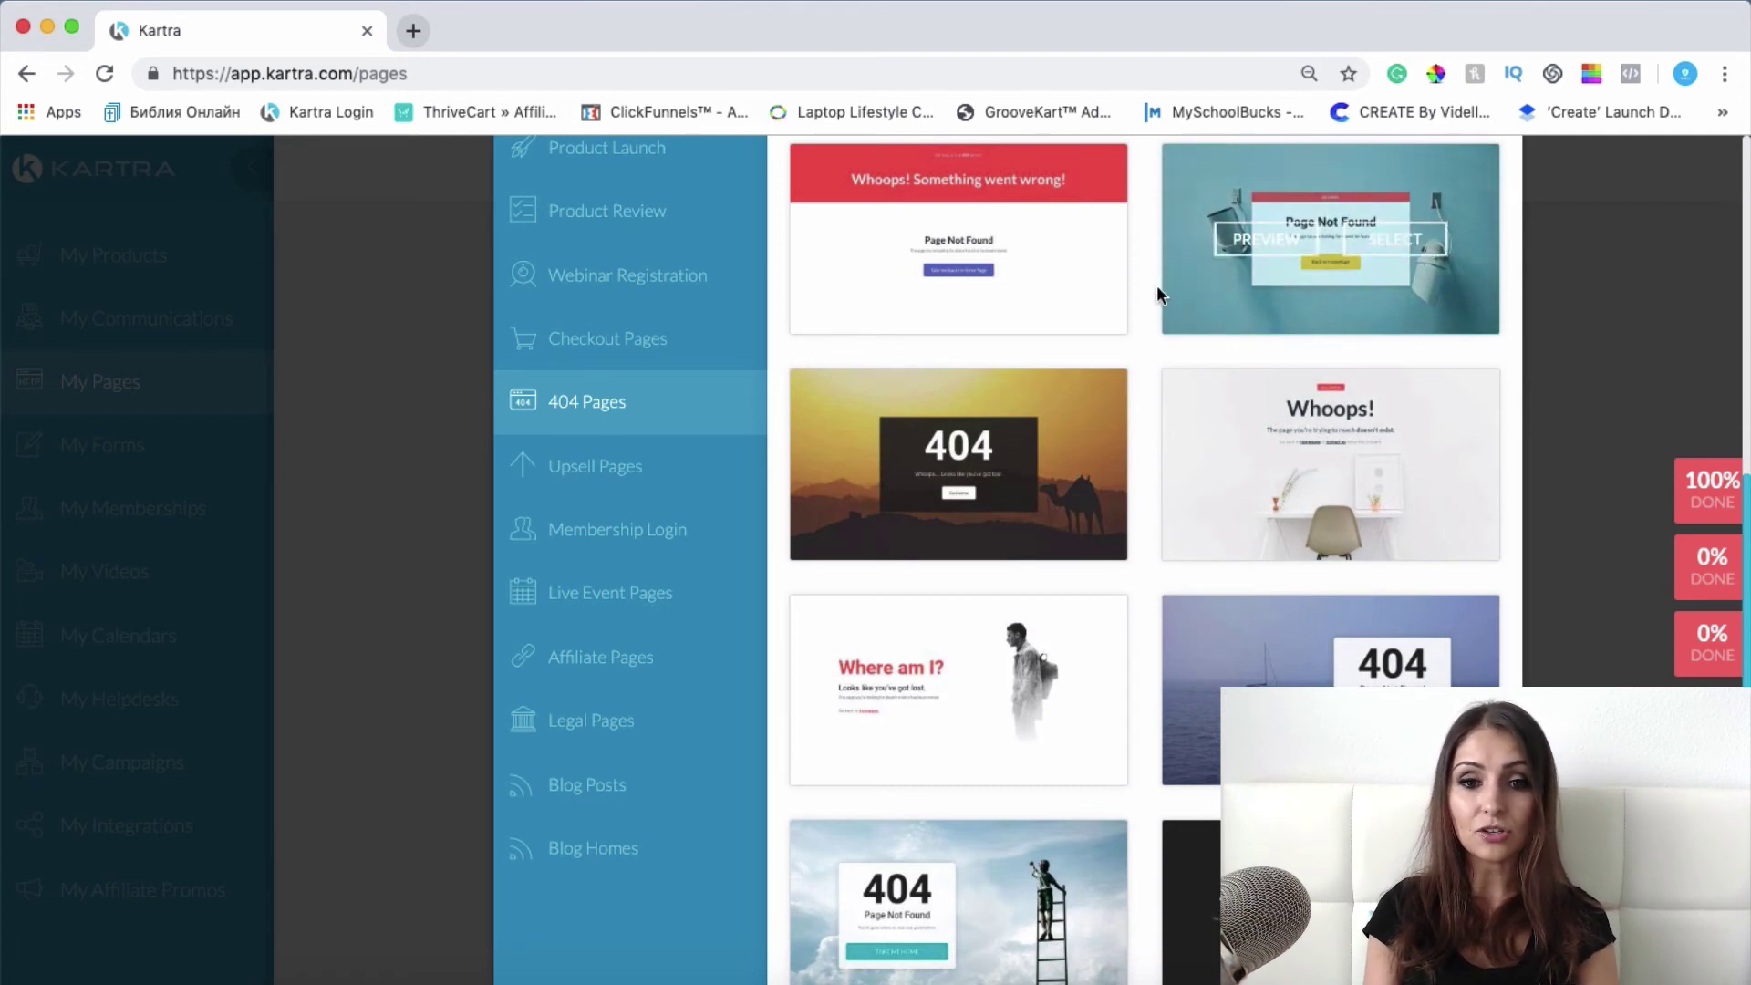
mouse_move(991, 486)
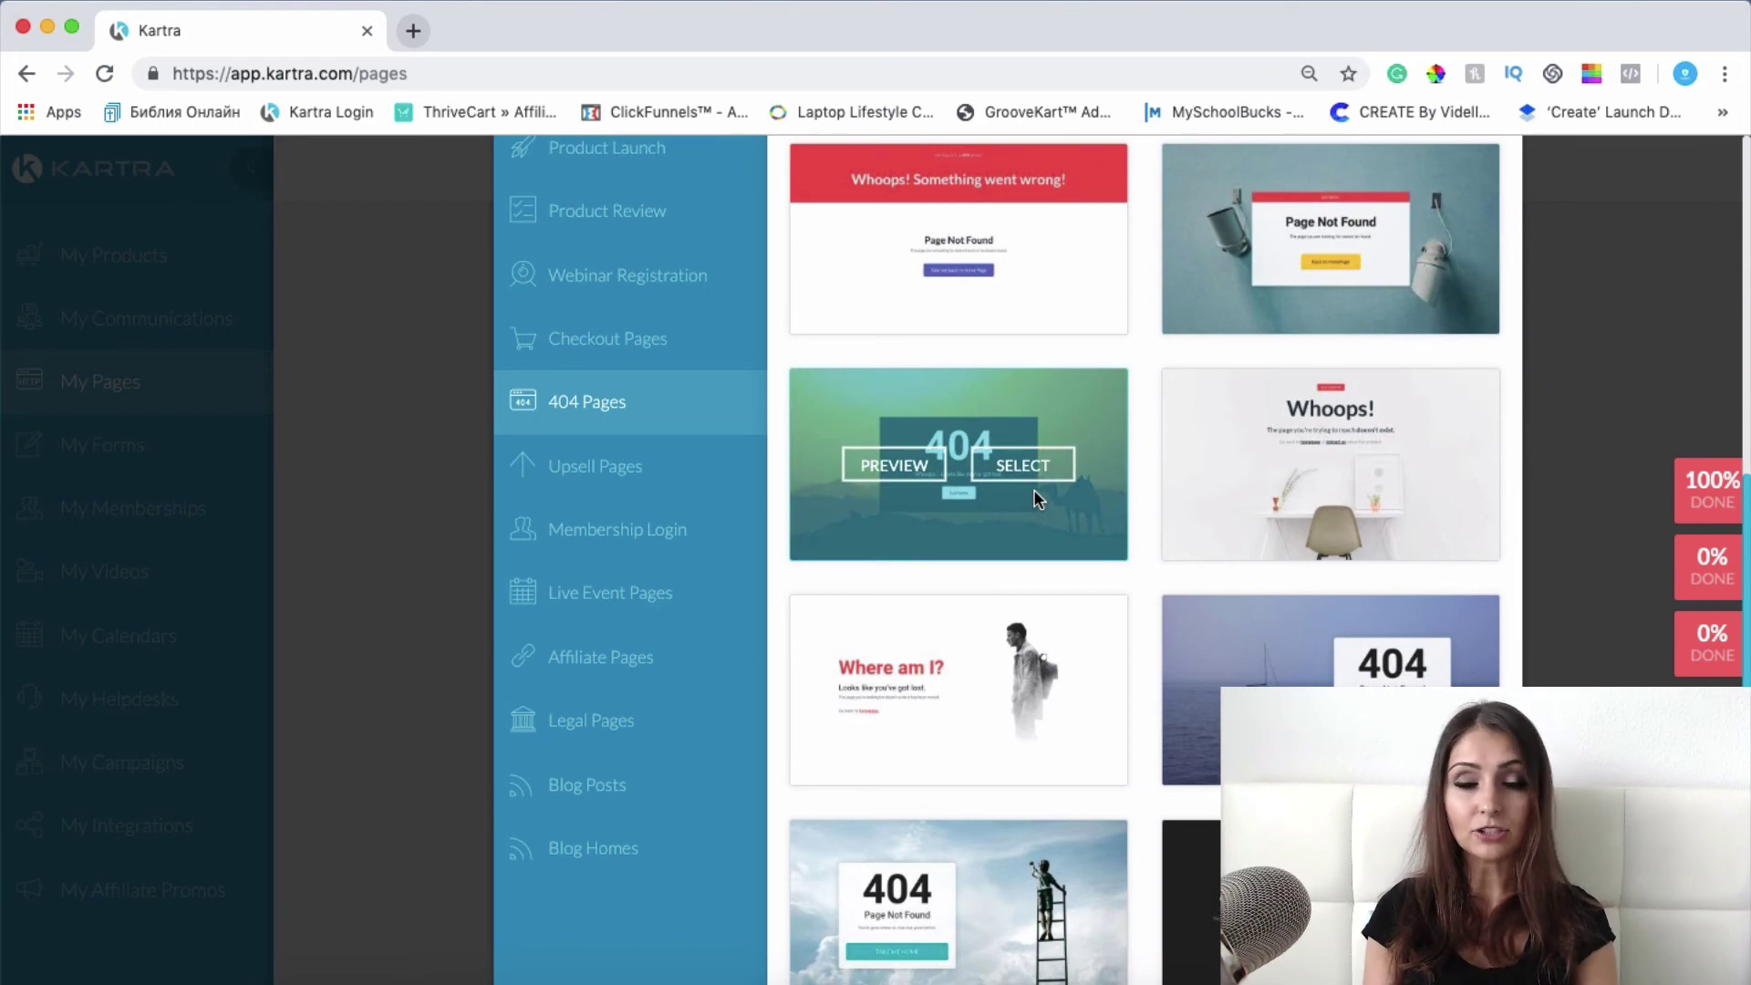
Step: Show the Upsell Pages category and browse its one-time offer template designs
click(593, 496)
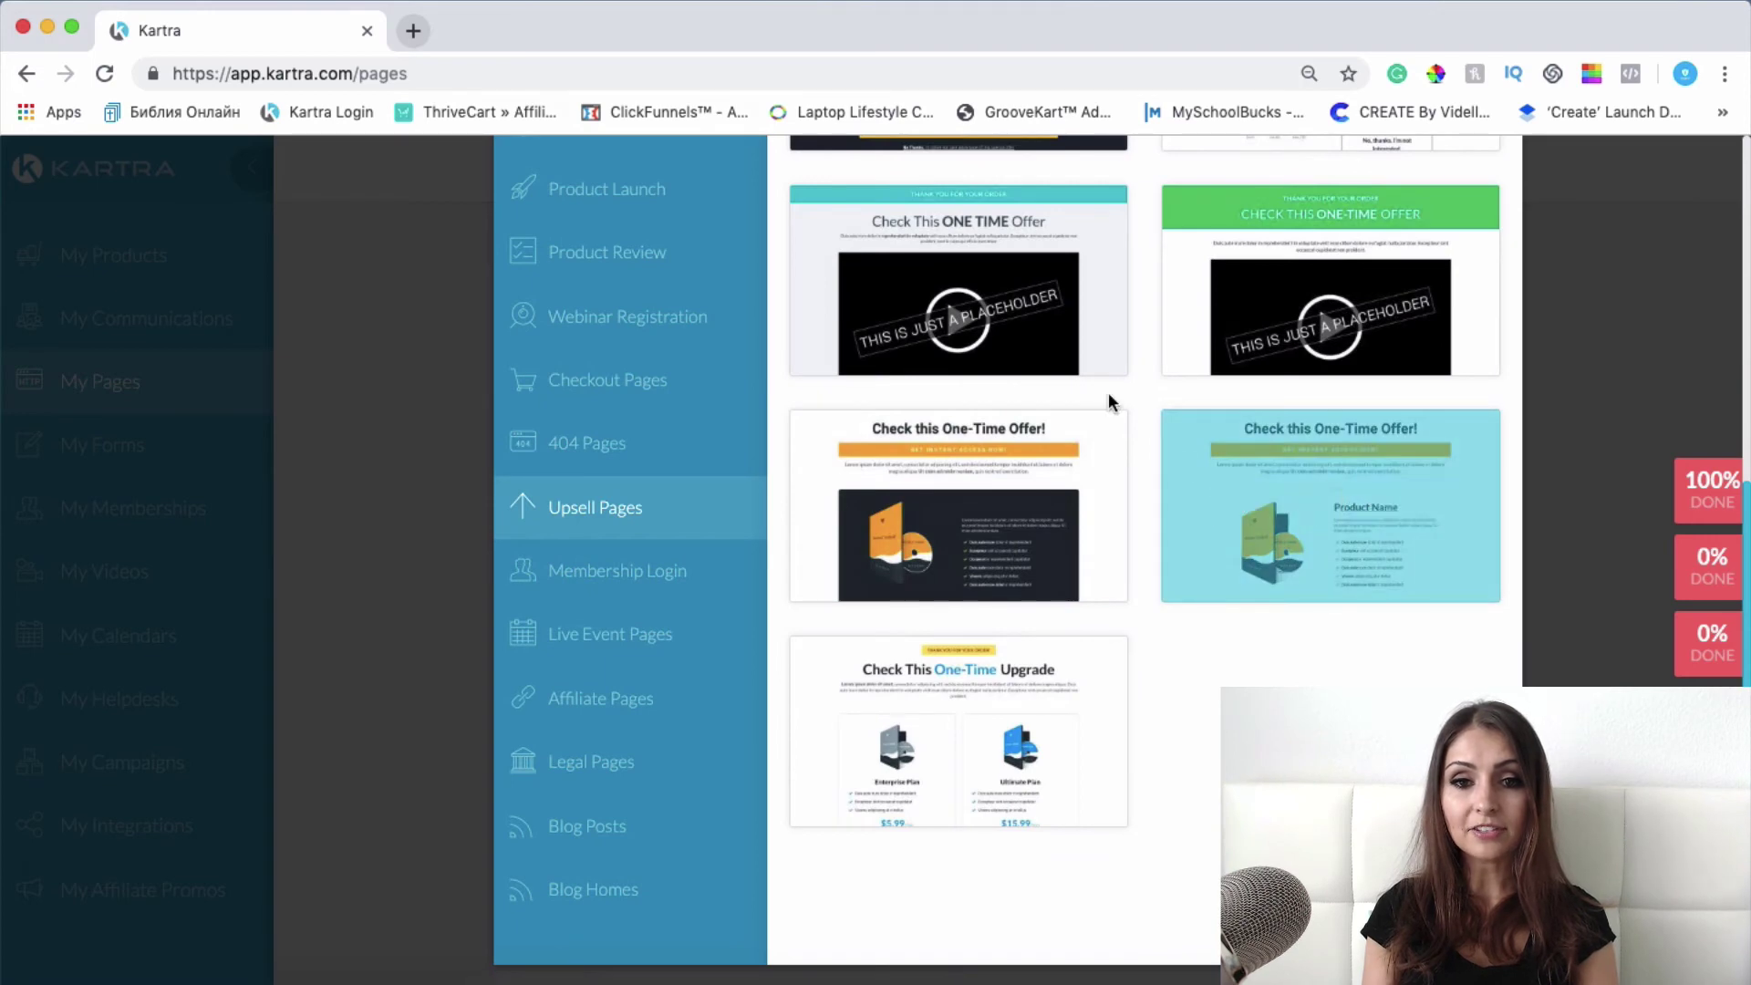
scroll(965, 277, up, 4)
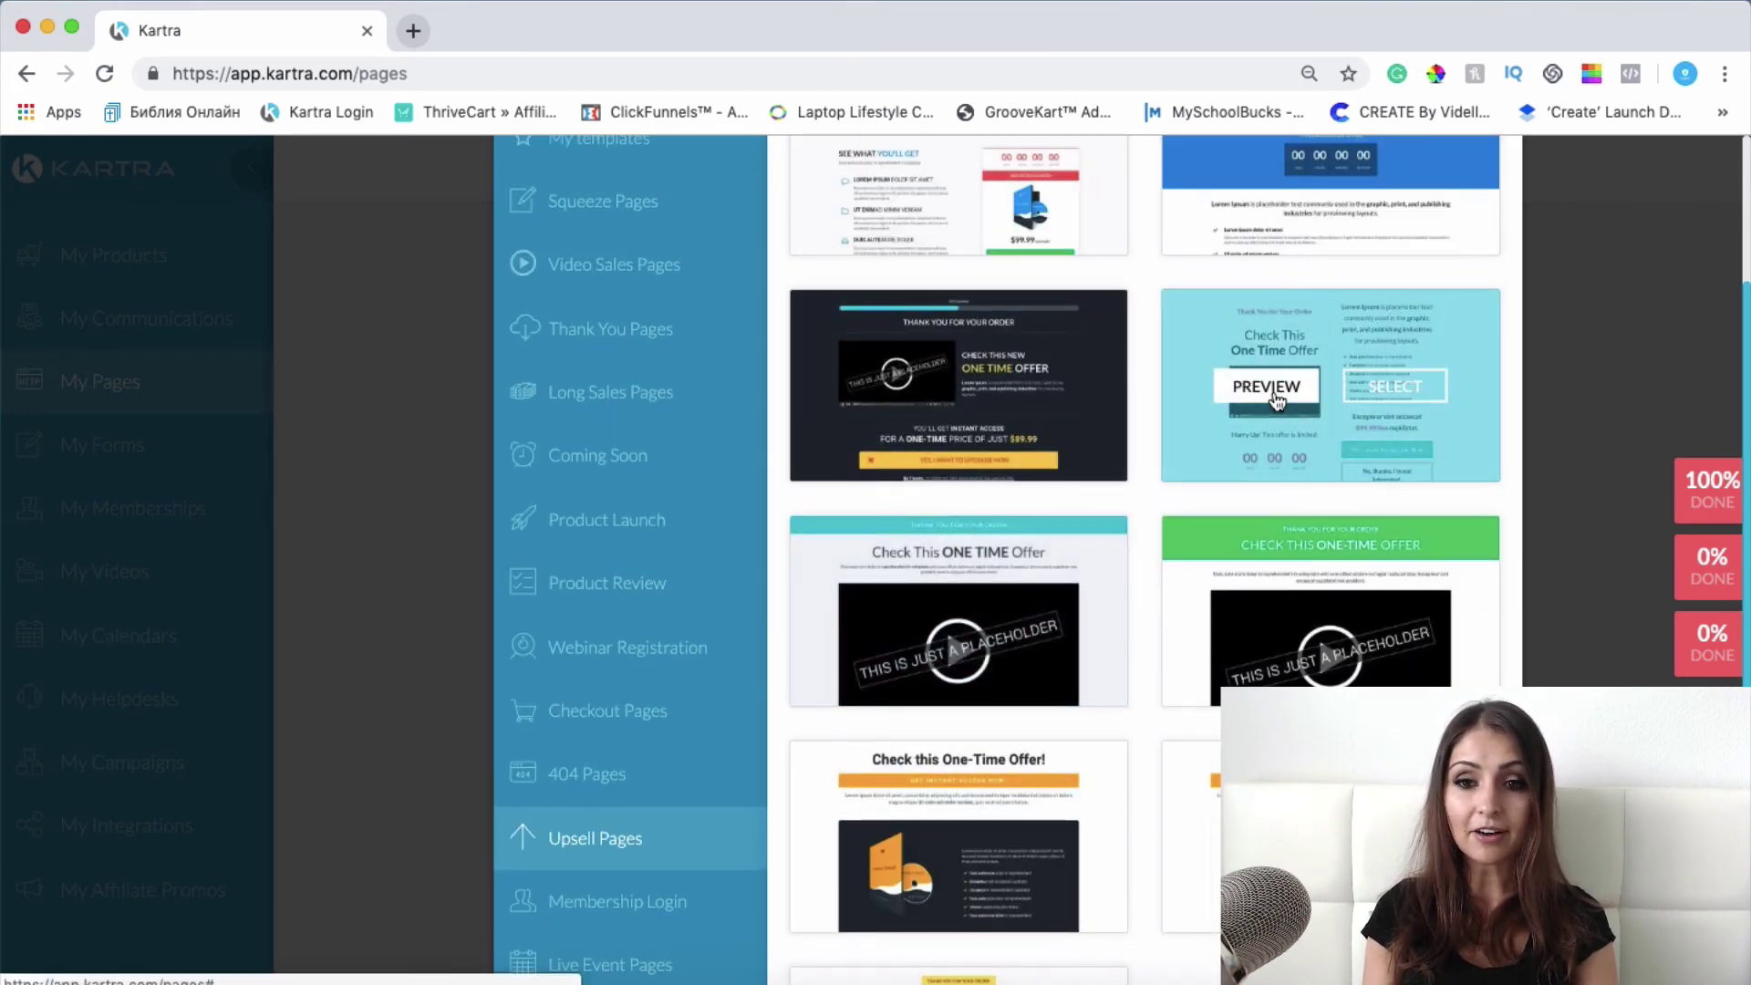
scroll(1216, 553, up, 2)
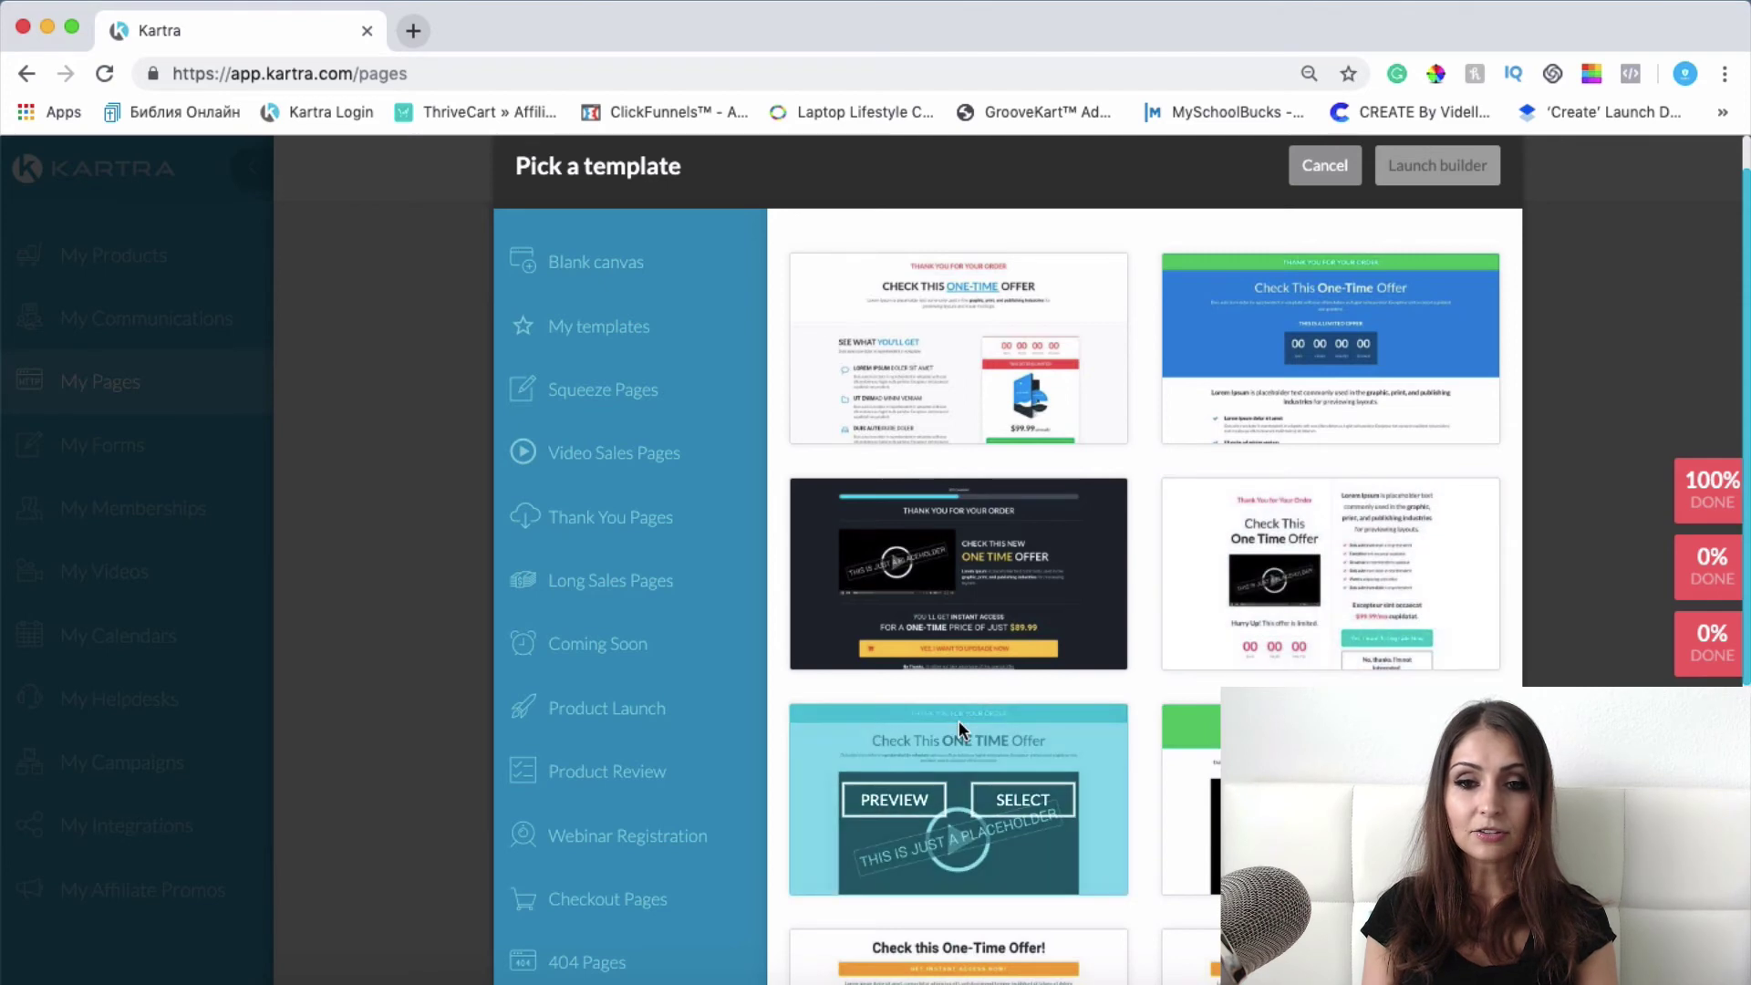
Step: Show the Membership Login category and look over its login page templates
scroll(639, 821, down, 3)
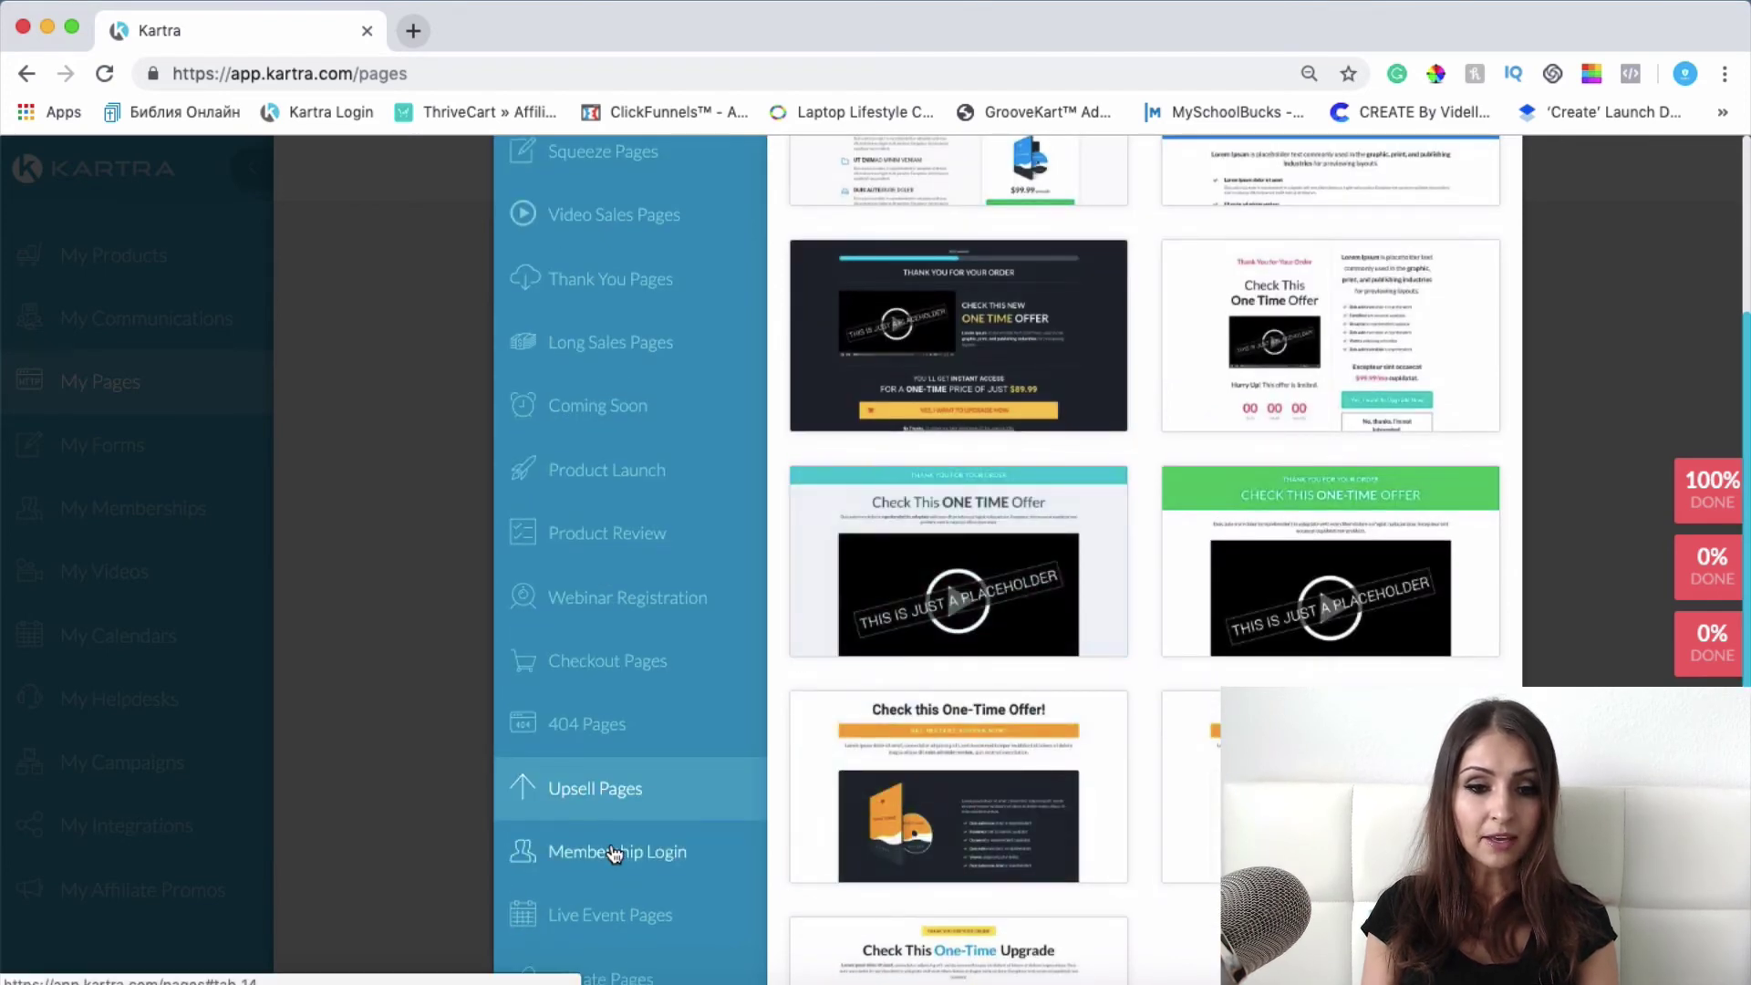
click(614, 852)
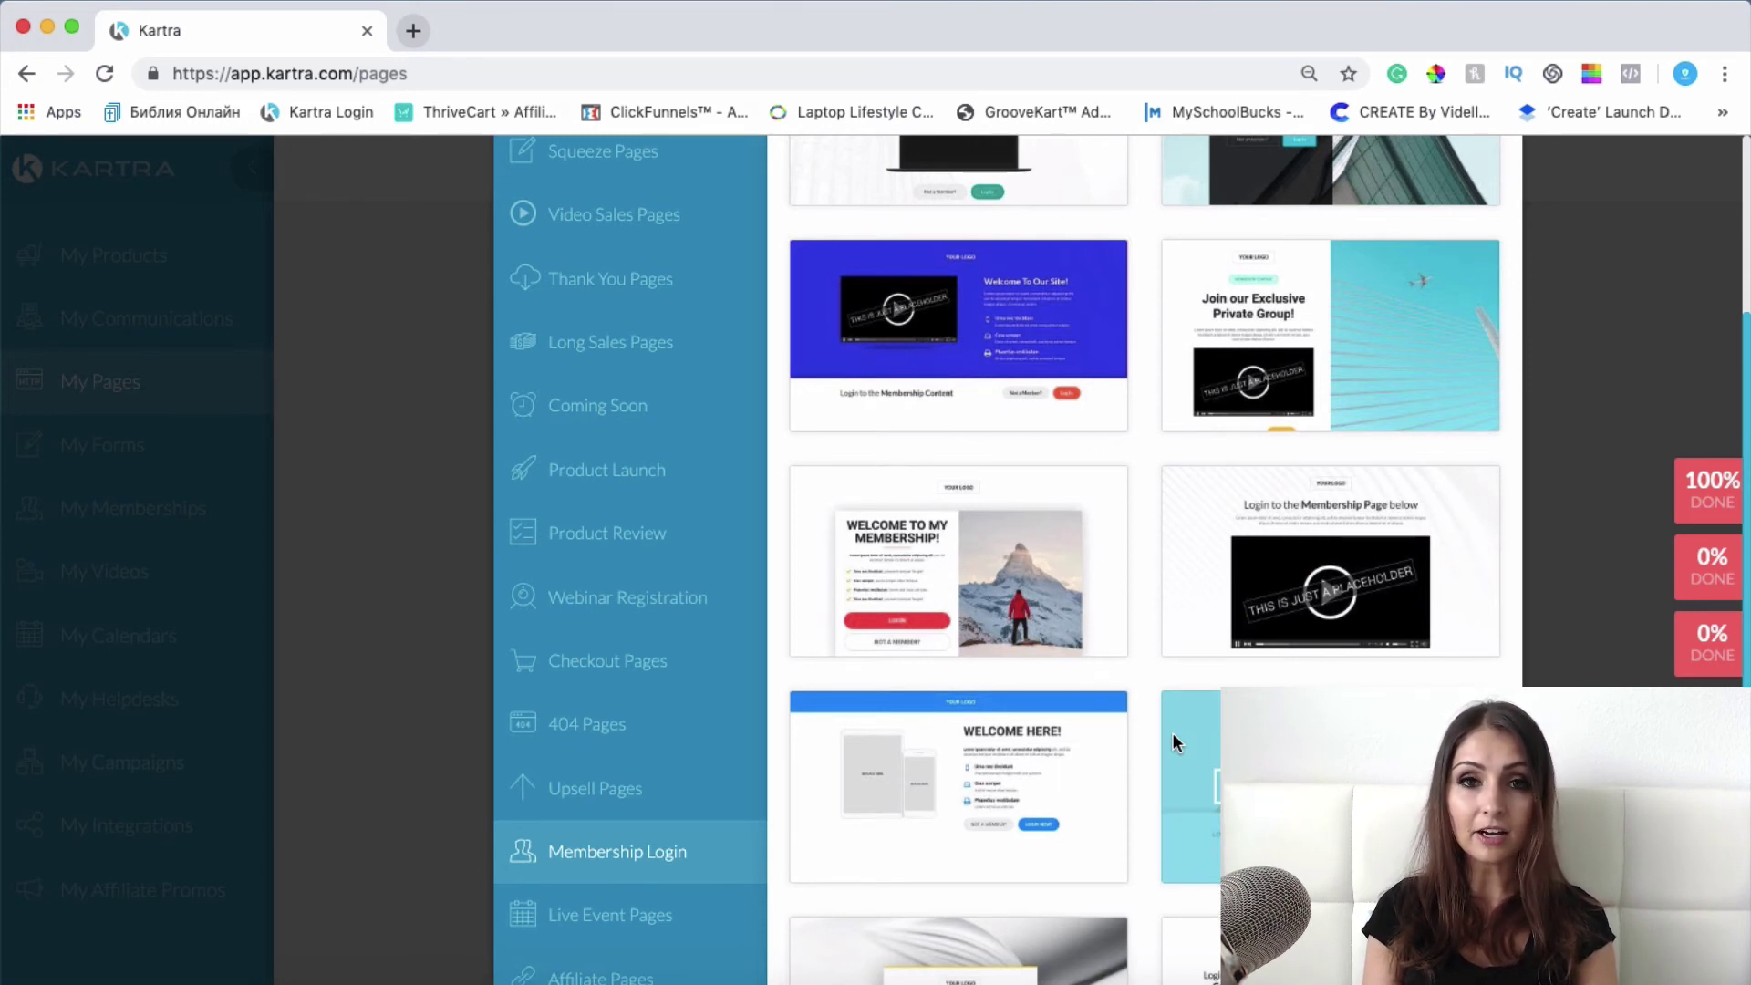
scroll(1056, 570, up, 3)
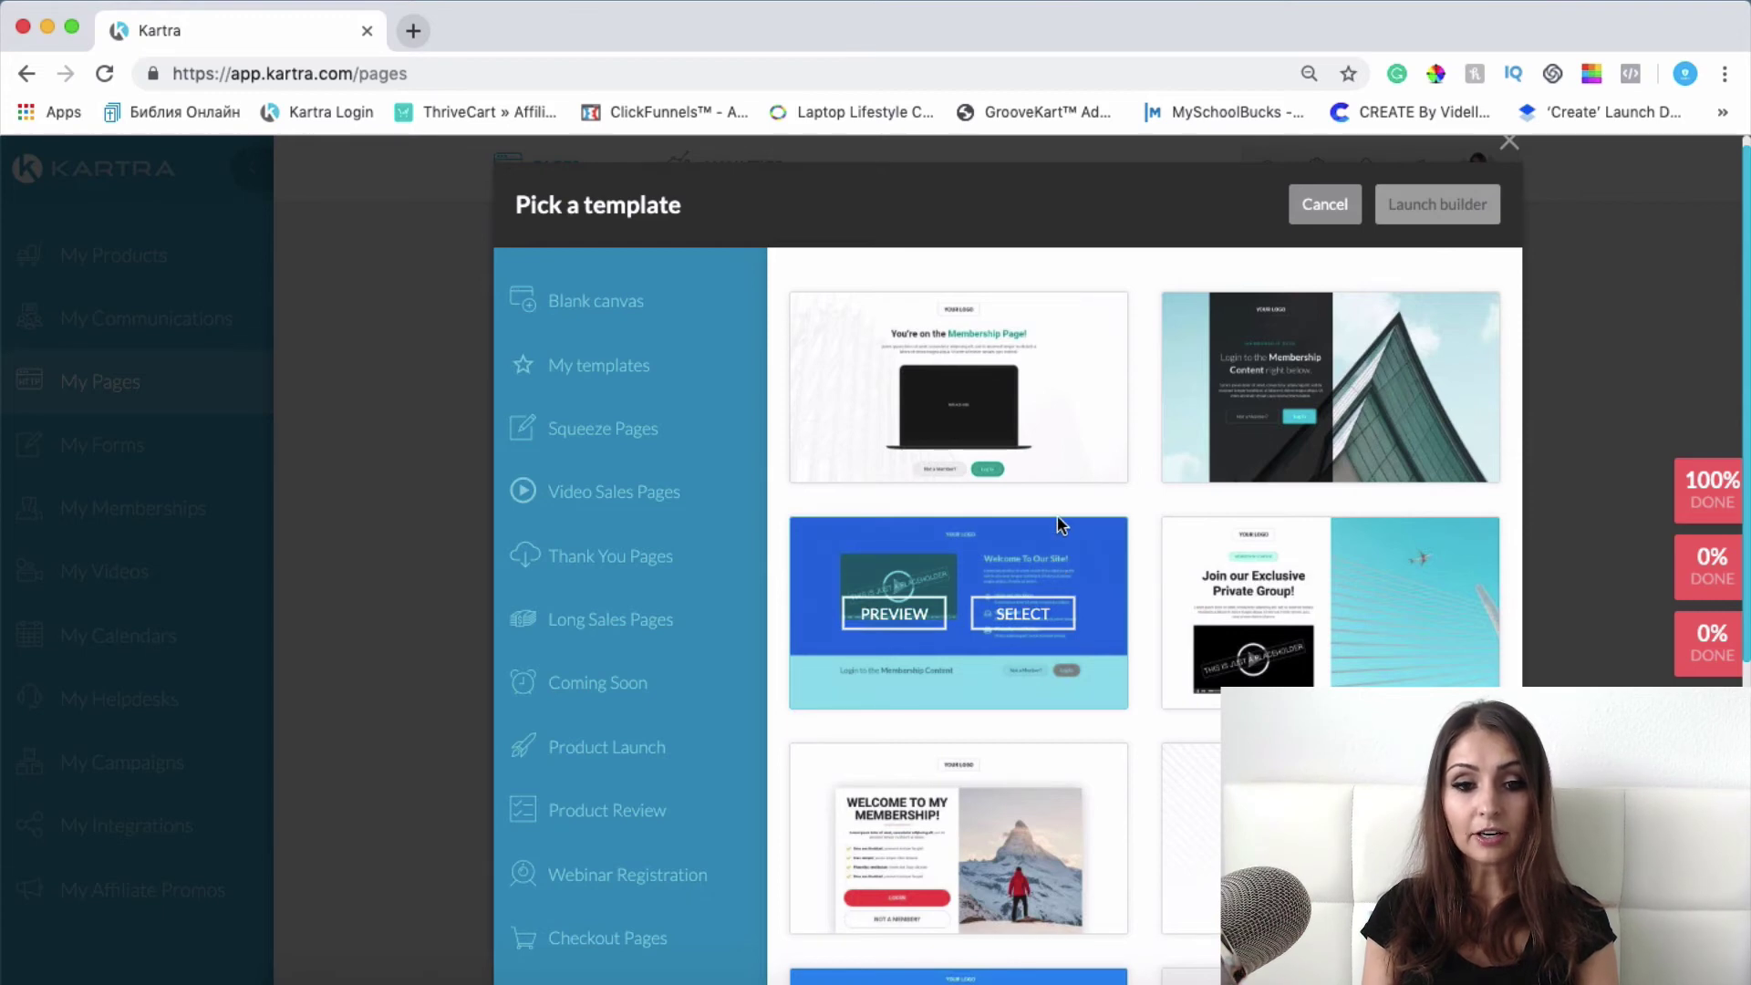
Step: Show the Live Event Pages category and look over its conference and meetup templates
scroll(1058, 520, down, 4)
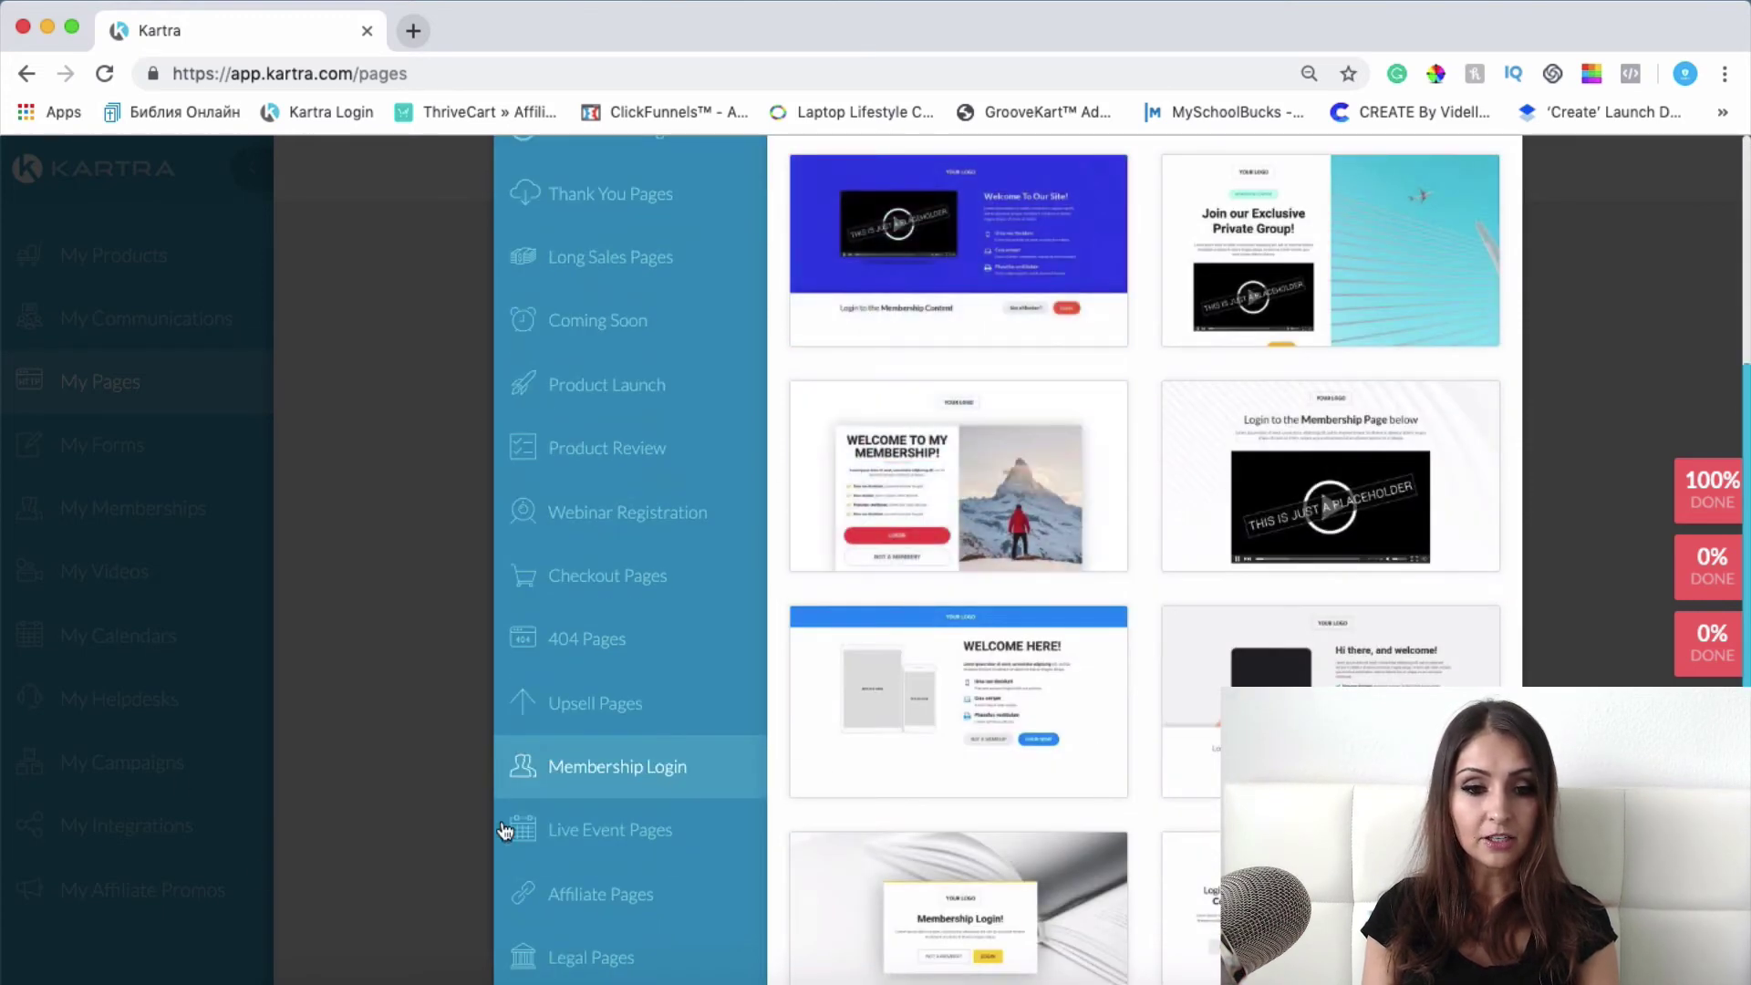
click(591, 830)
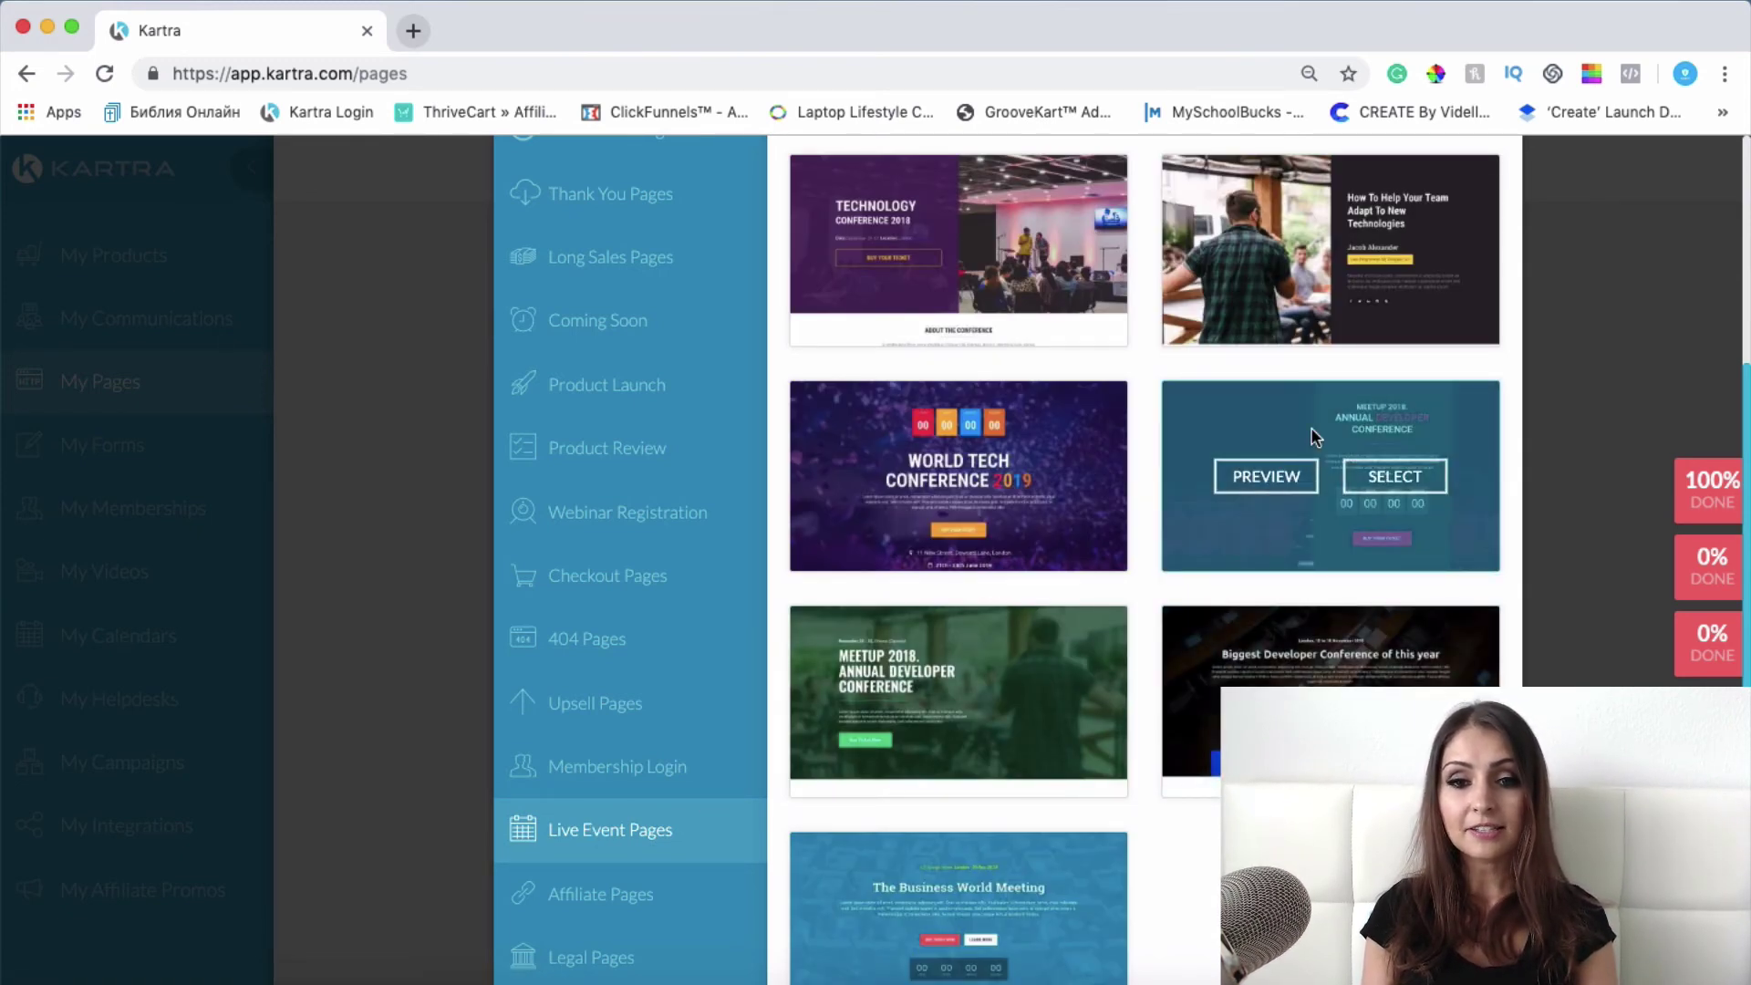
scroll(1314, 437, down, 1)
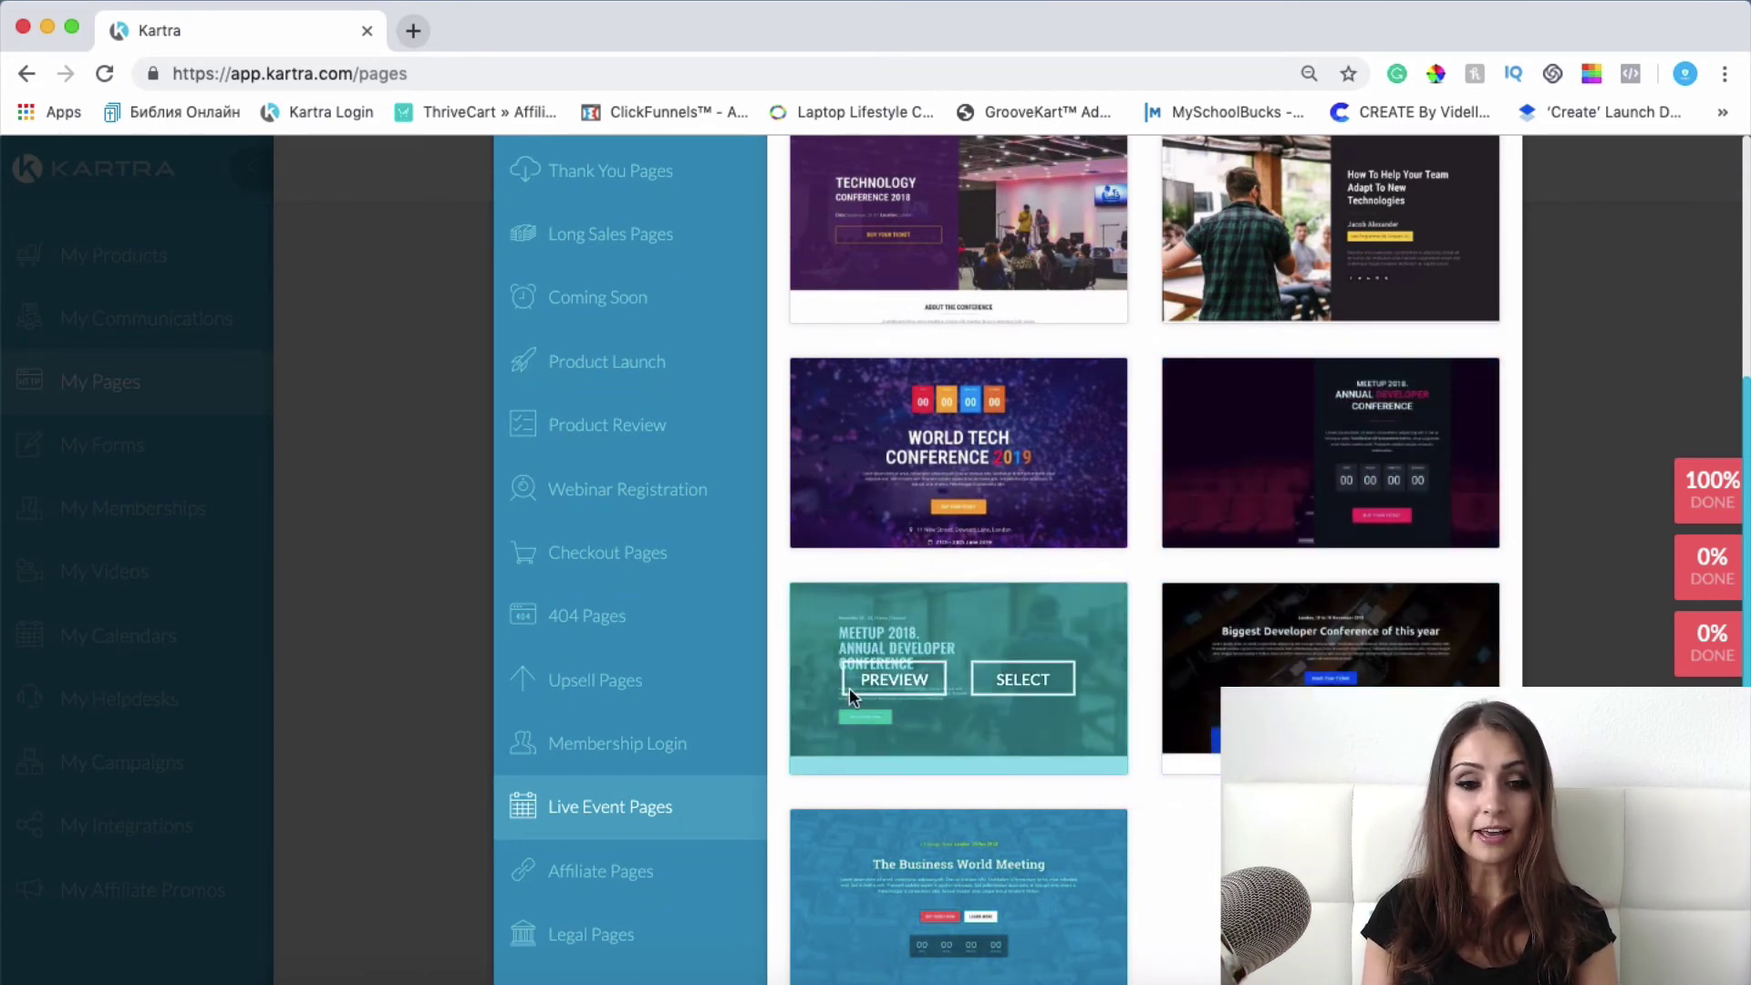
Step: Show the Affiliate Pages category and browse its affiliate program templates through to the end of the list
click(643, 875)
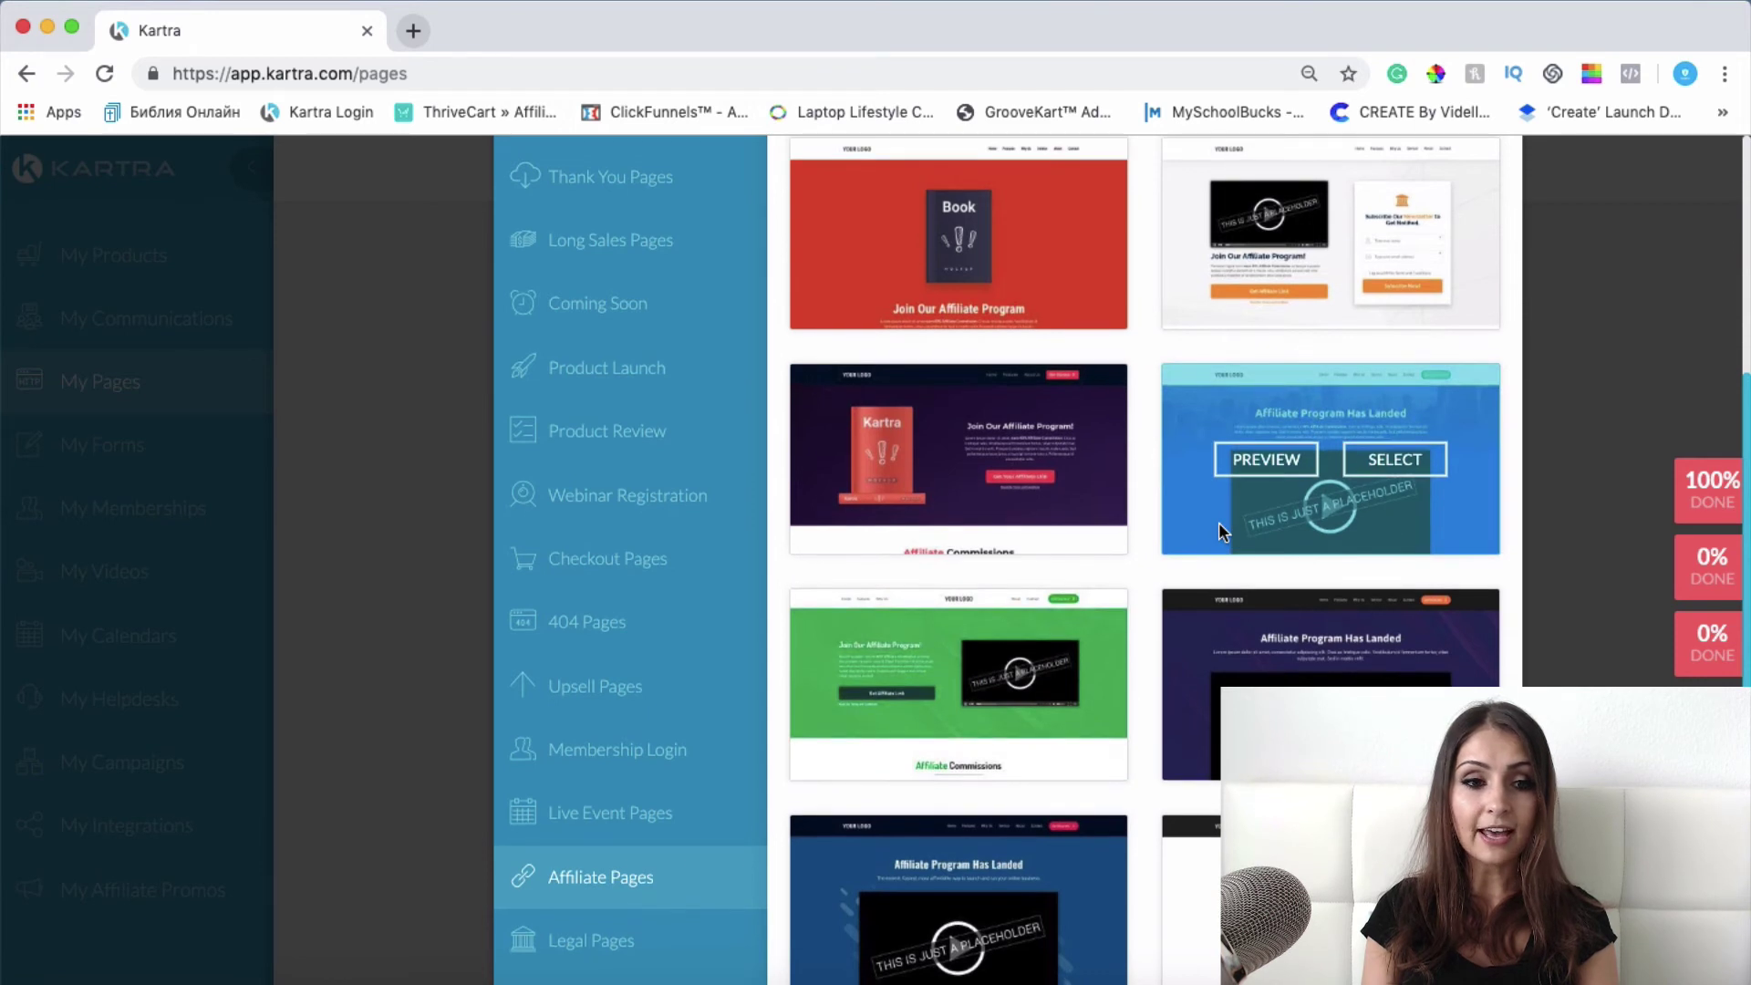
scroll(1220, 532, up, 1)
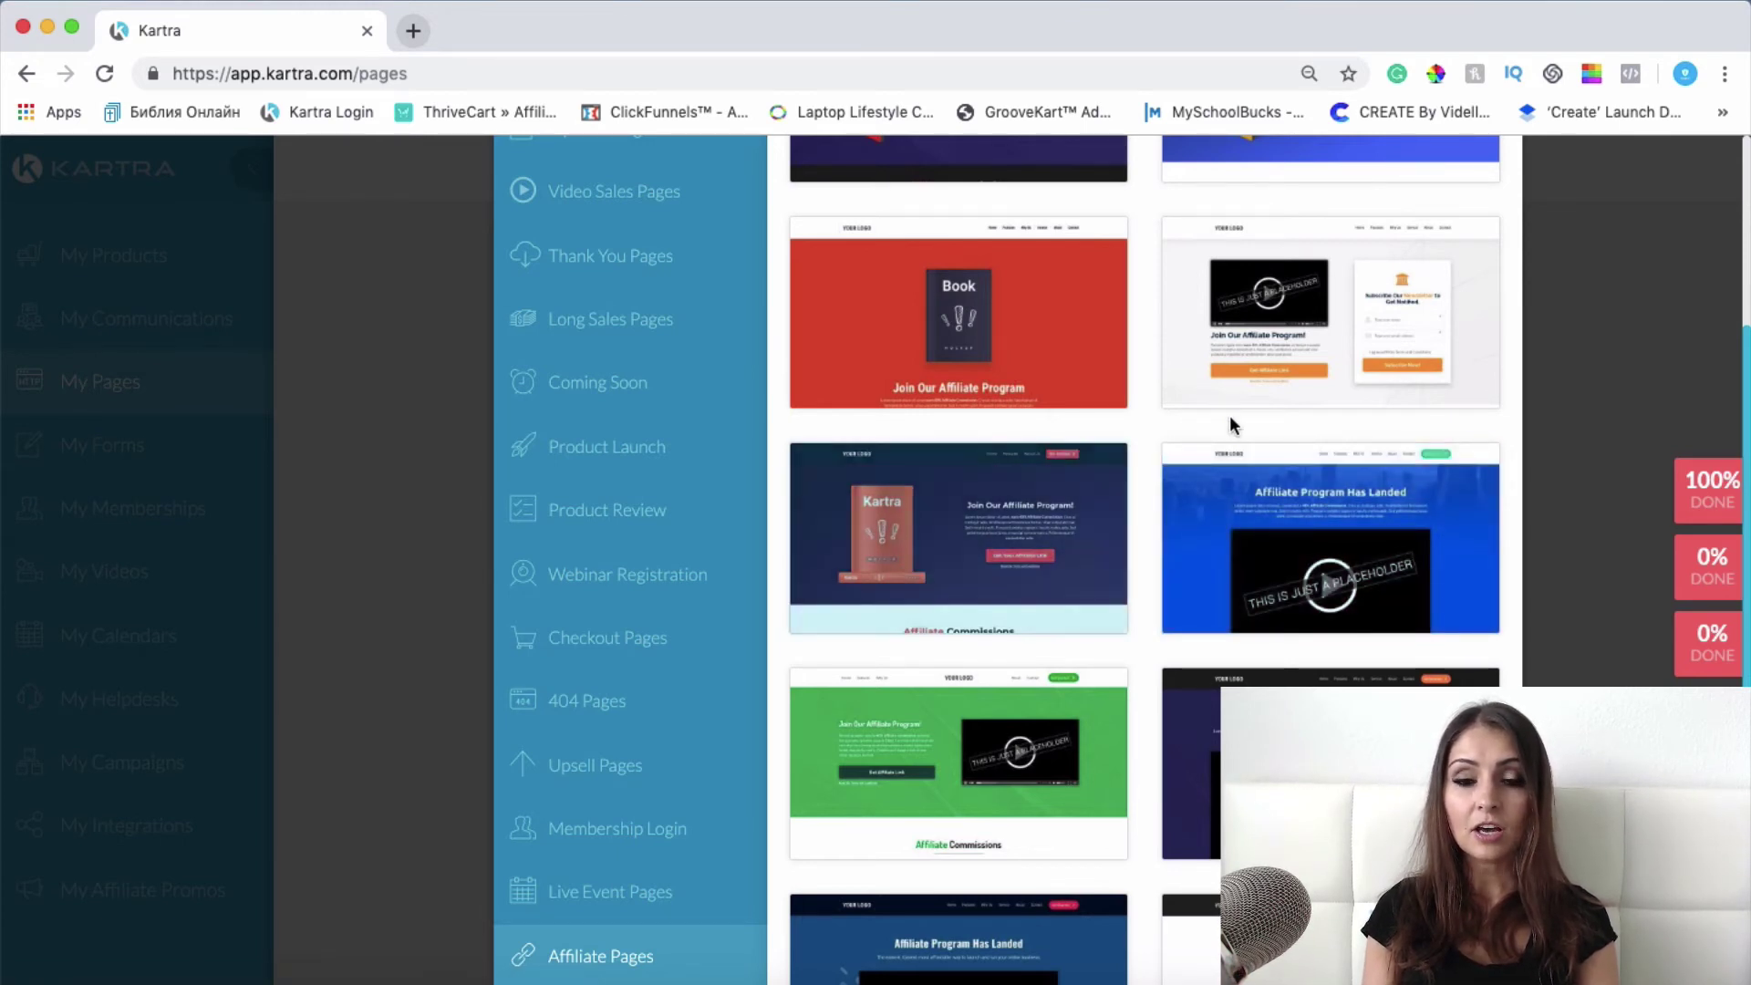
mouse_move(1198, 584)
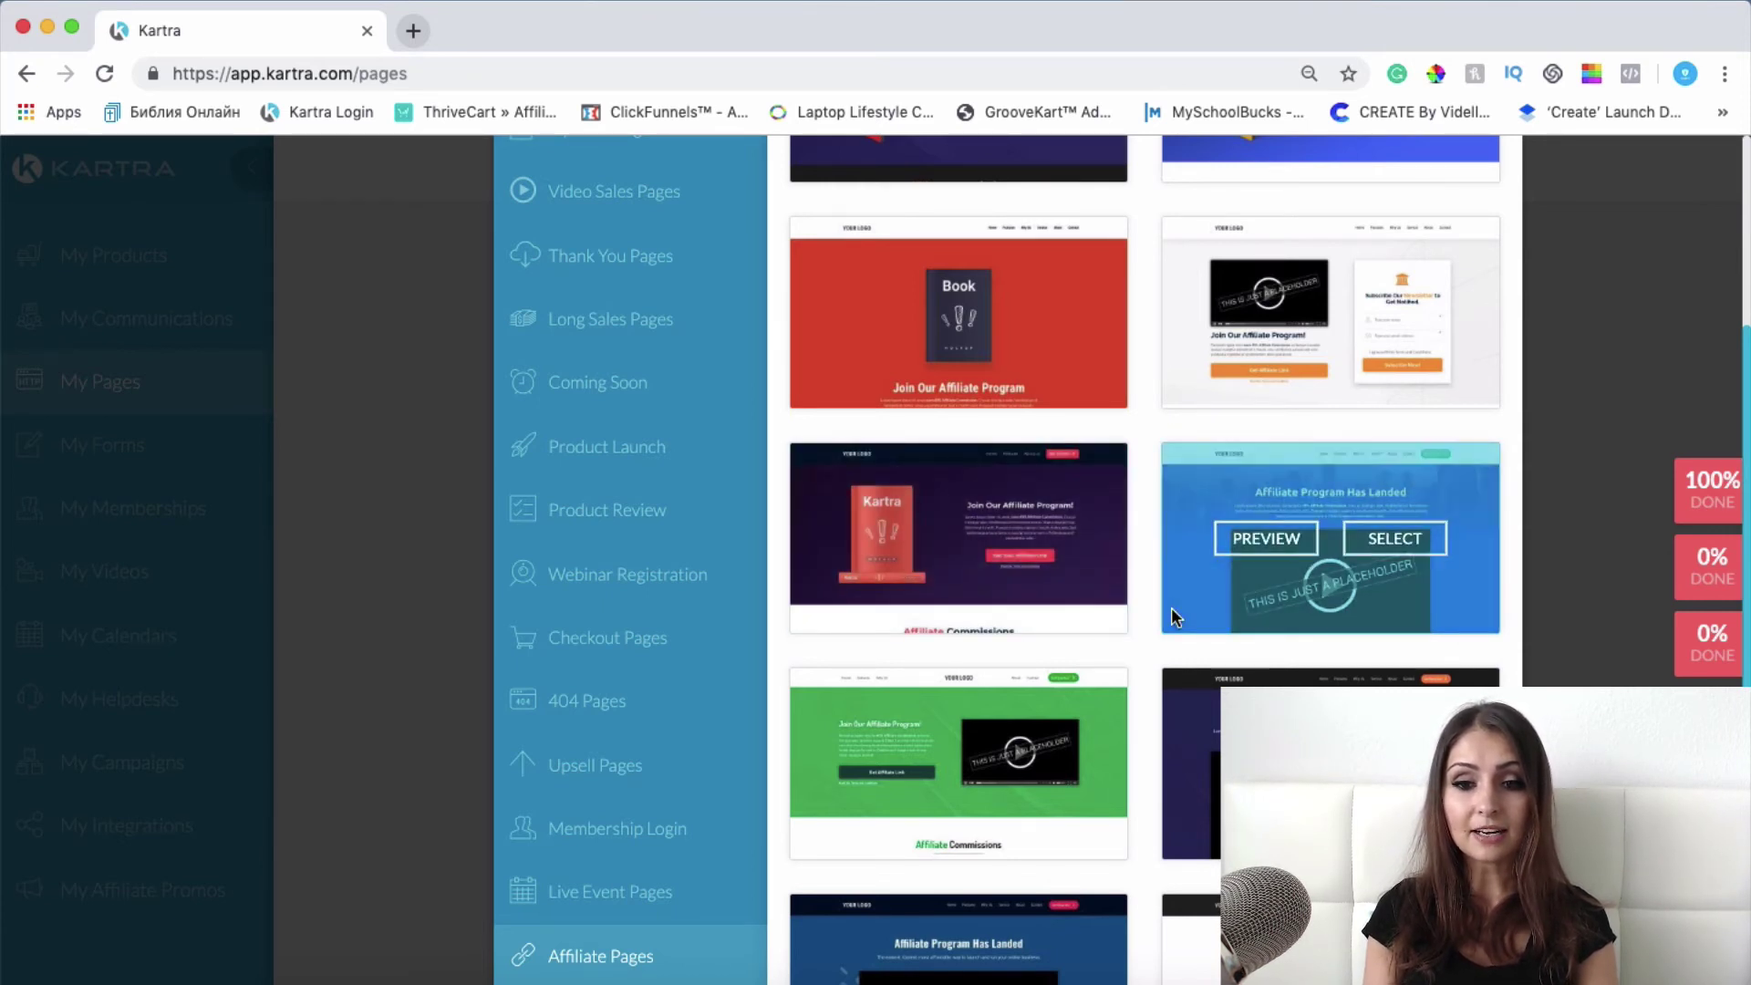
scroll(1171, 608, down, 1)
scroll(1173, 616, down, 3)
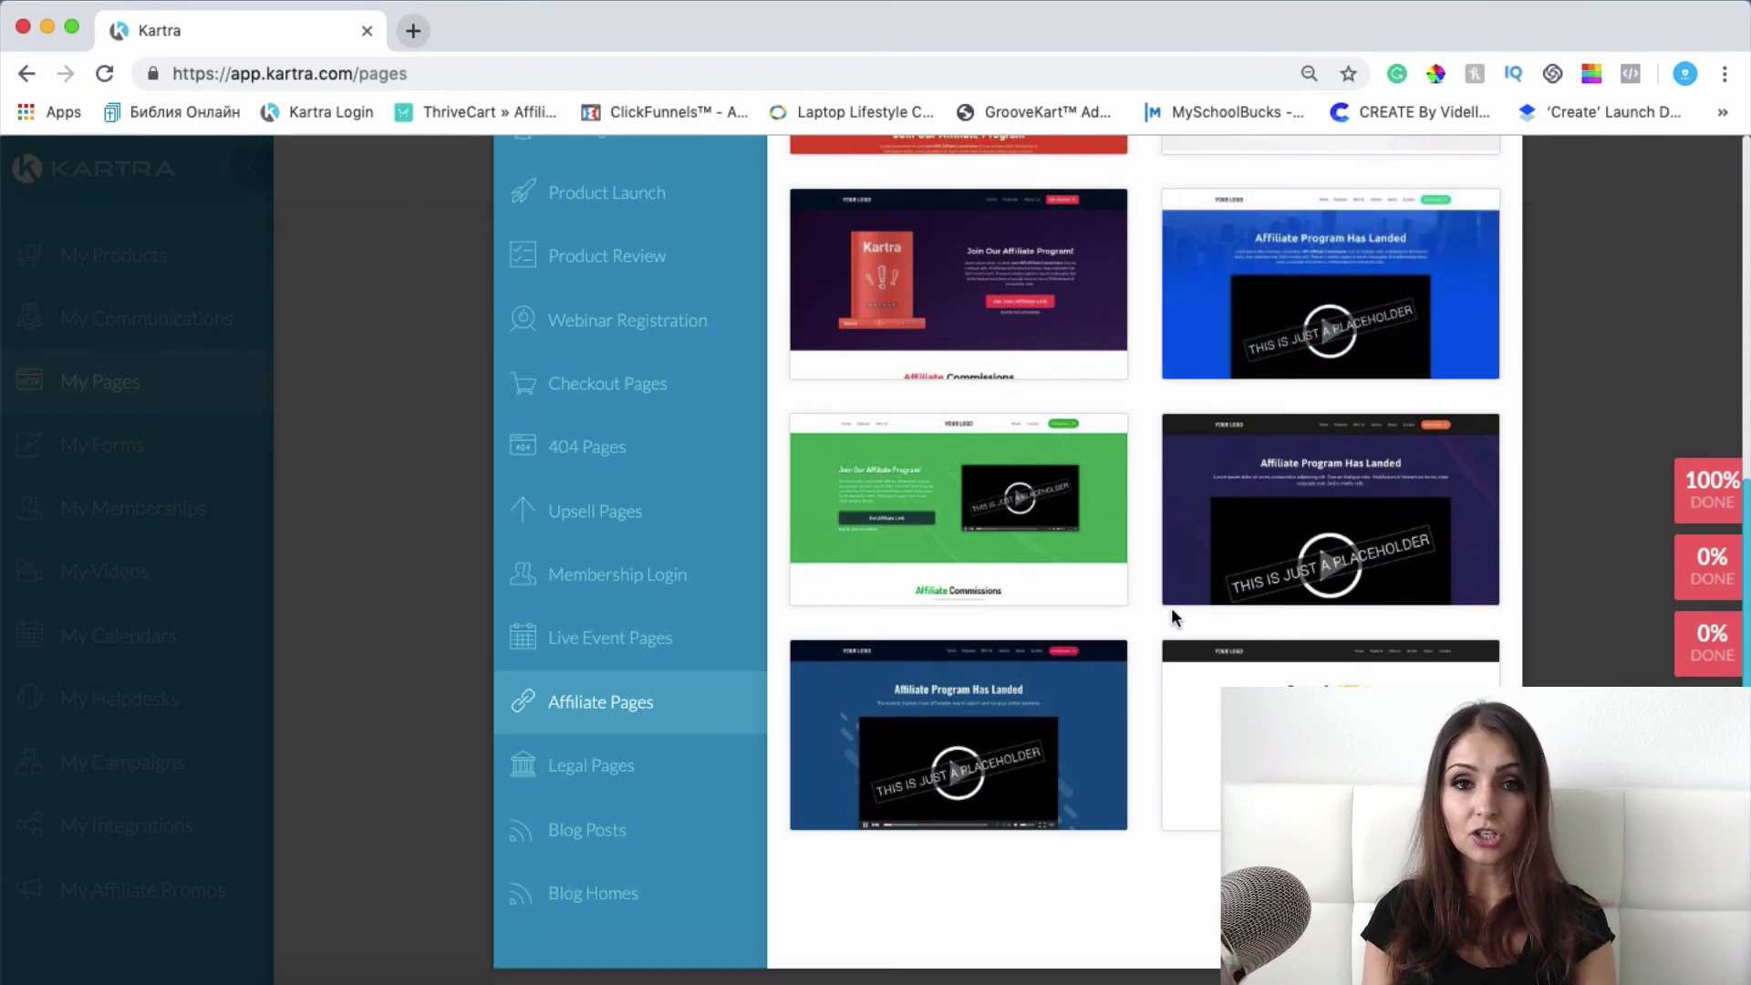
mouse_move(1059, 556)
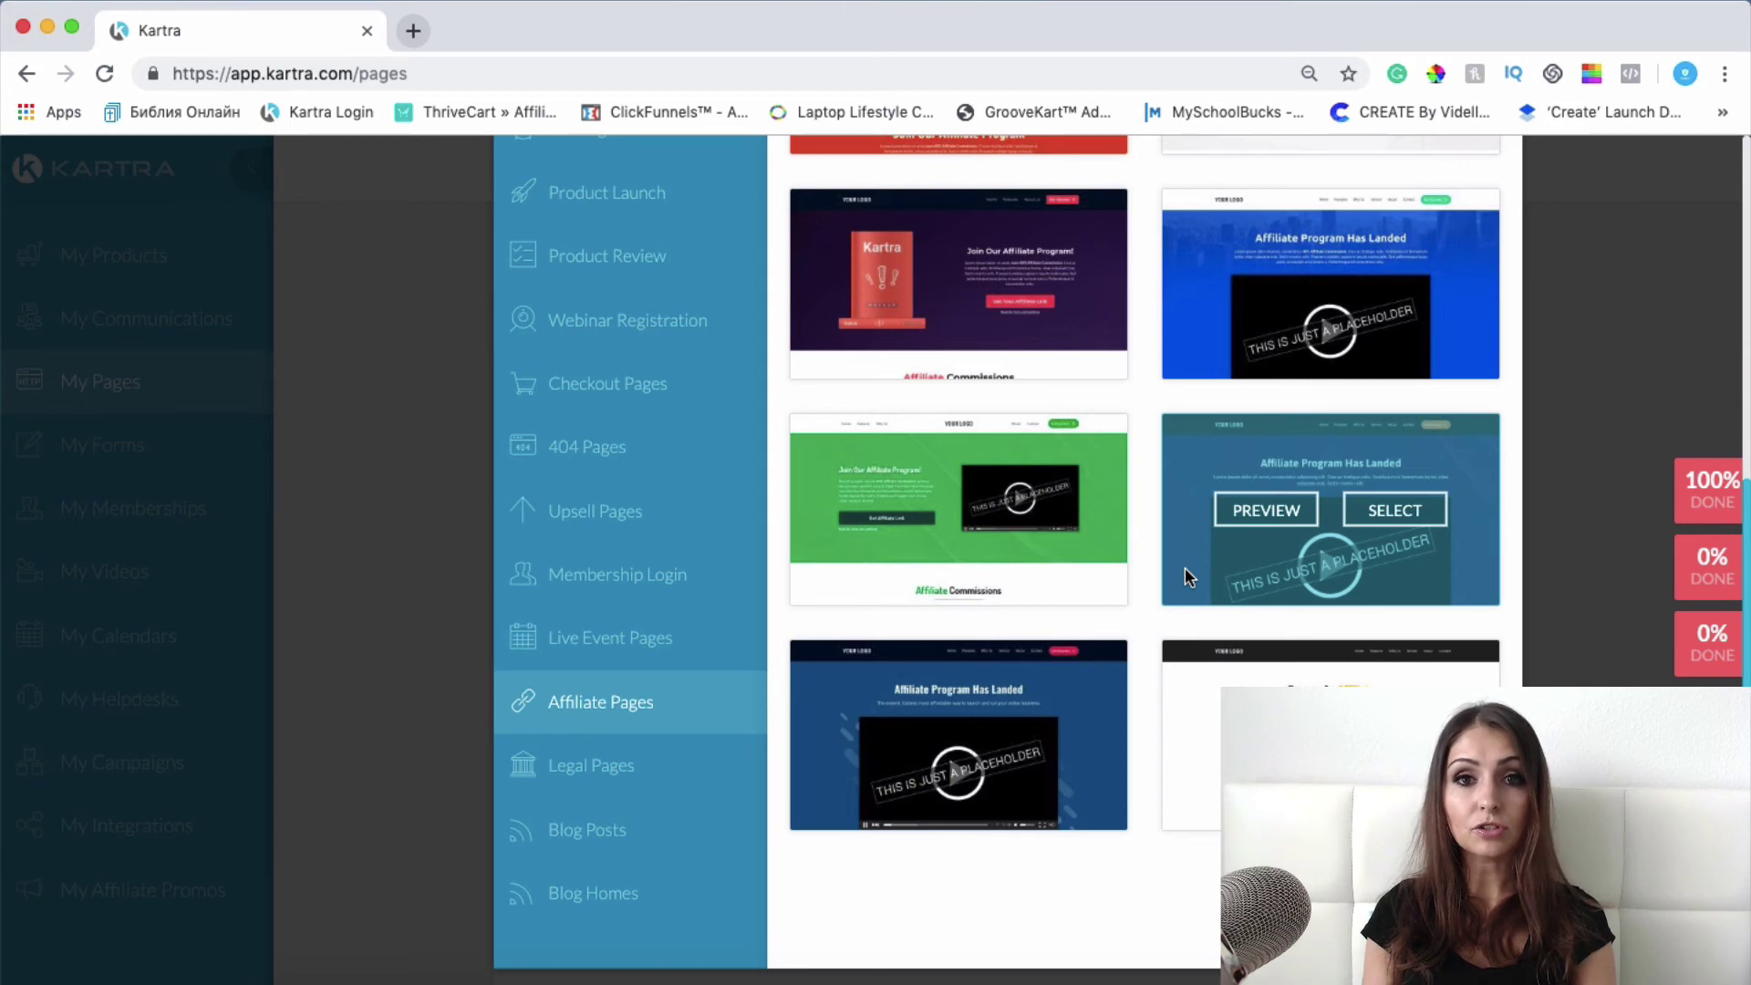
Step: Show the Legal Pages category and examine its Terms and Conditions template designs
click(626, 780)
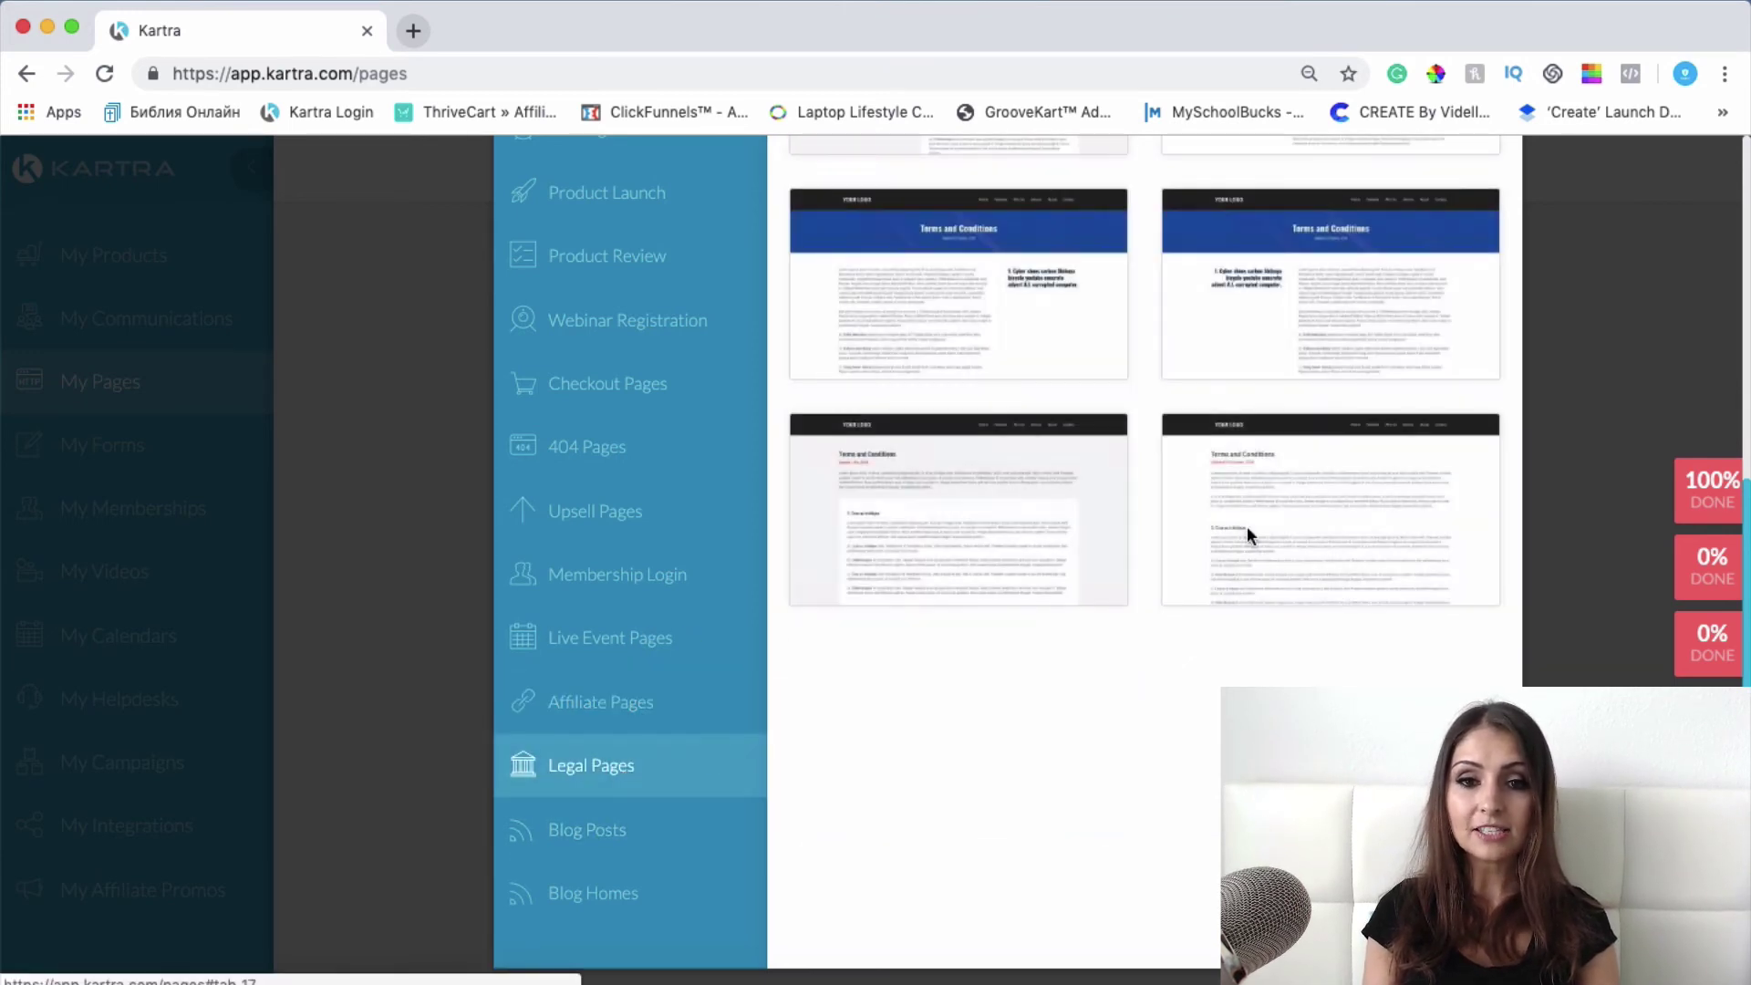
mouse_move(1301, 521)
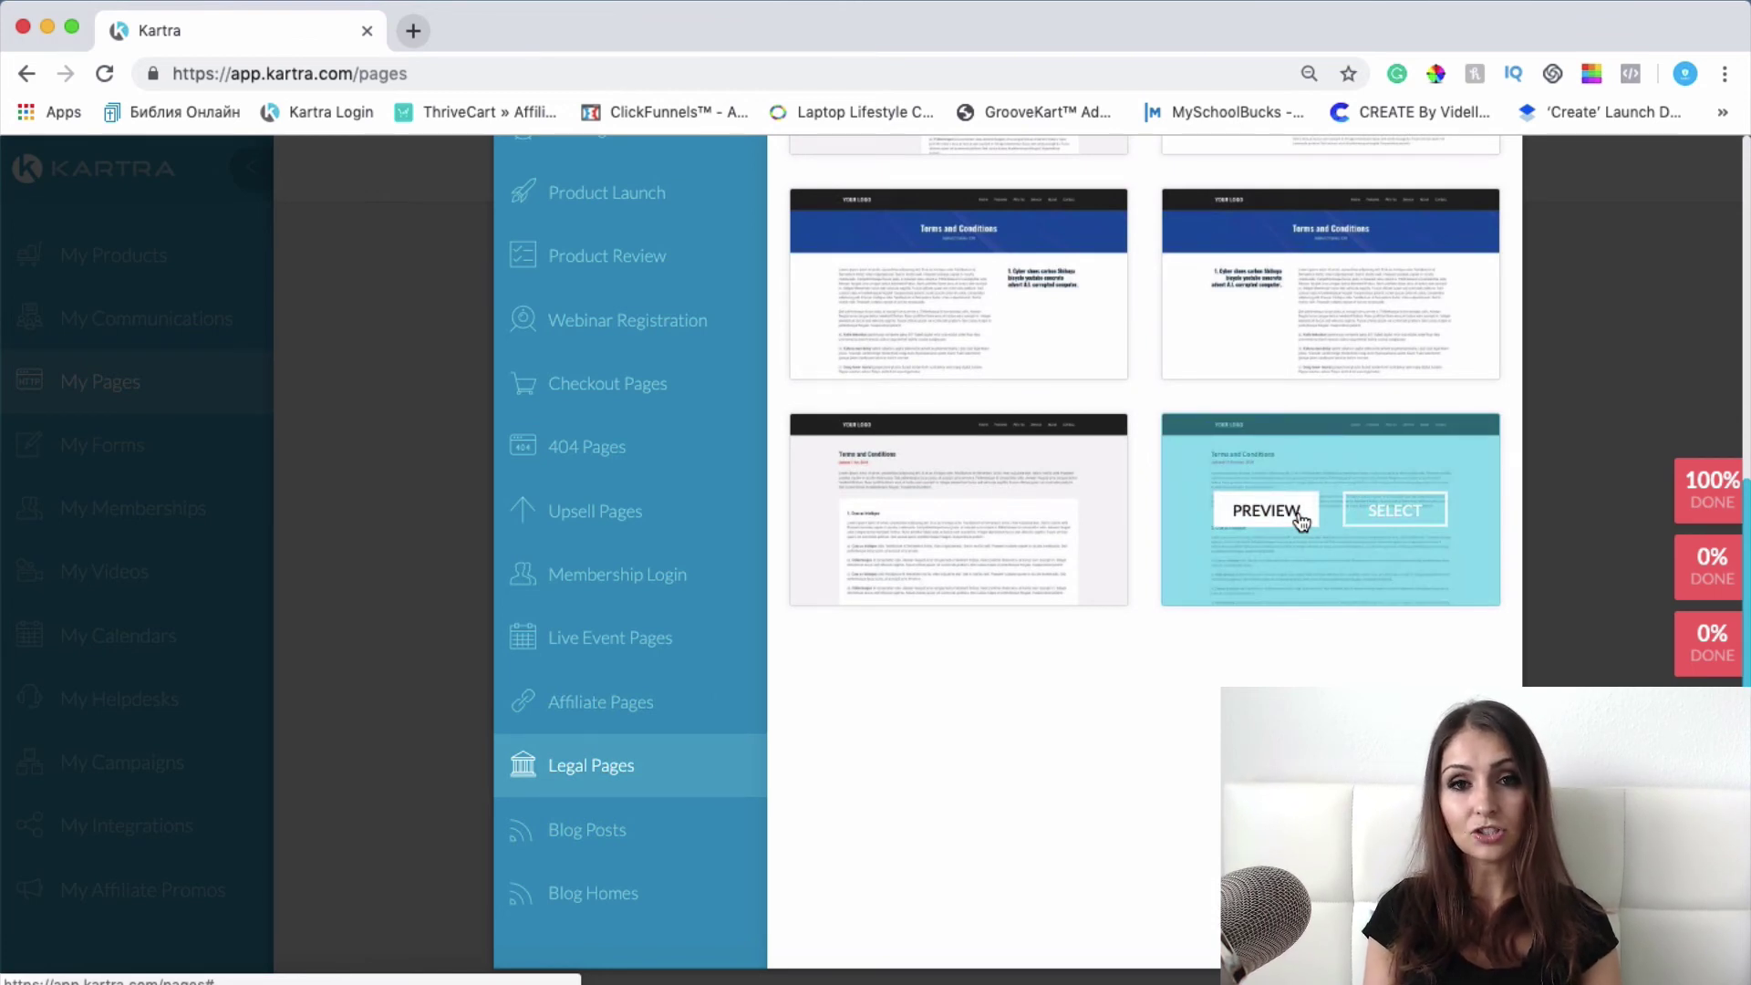
scroll(1119, 501, up, 6)
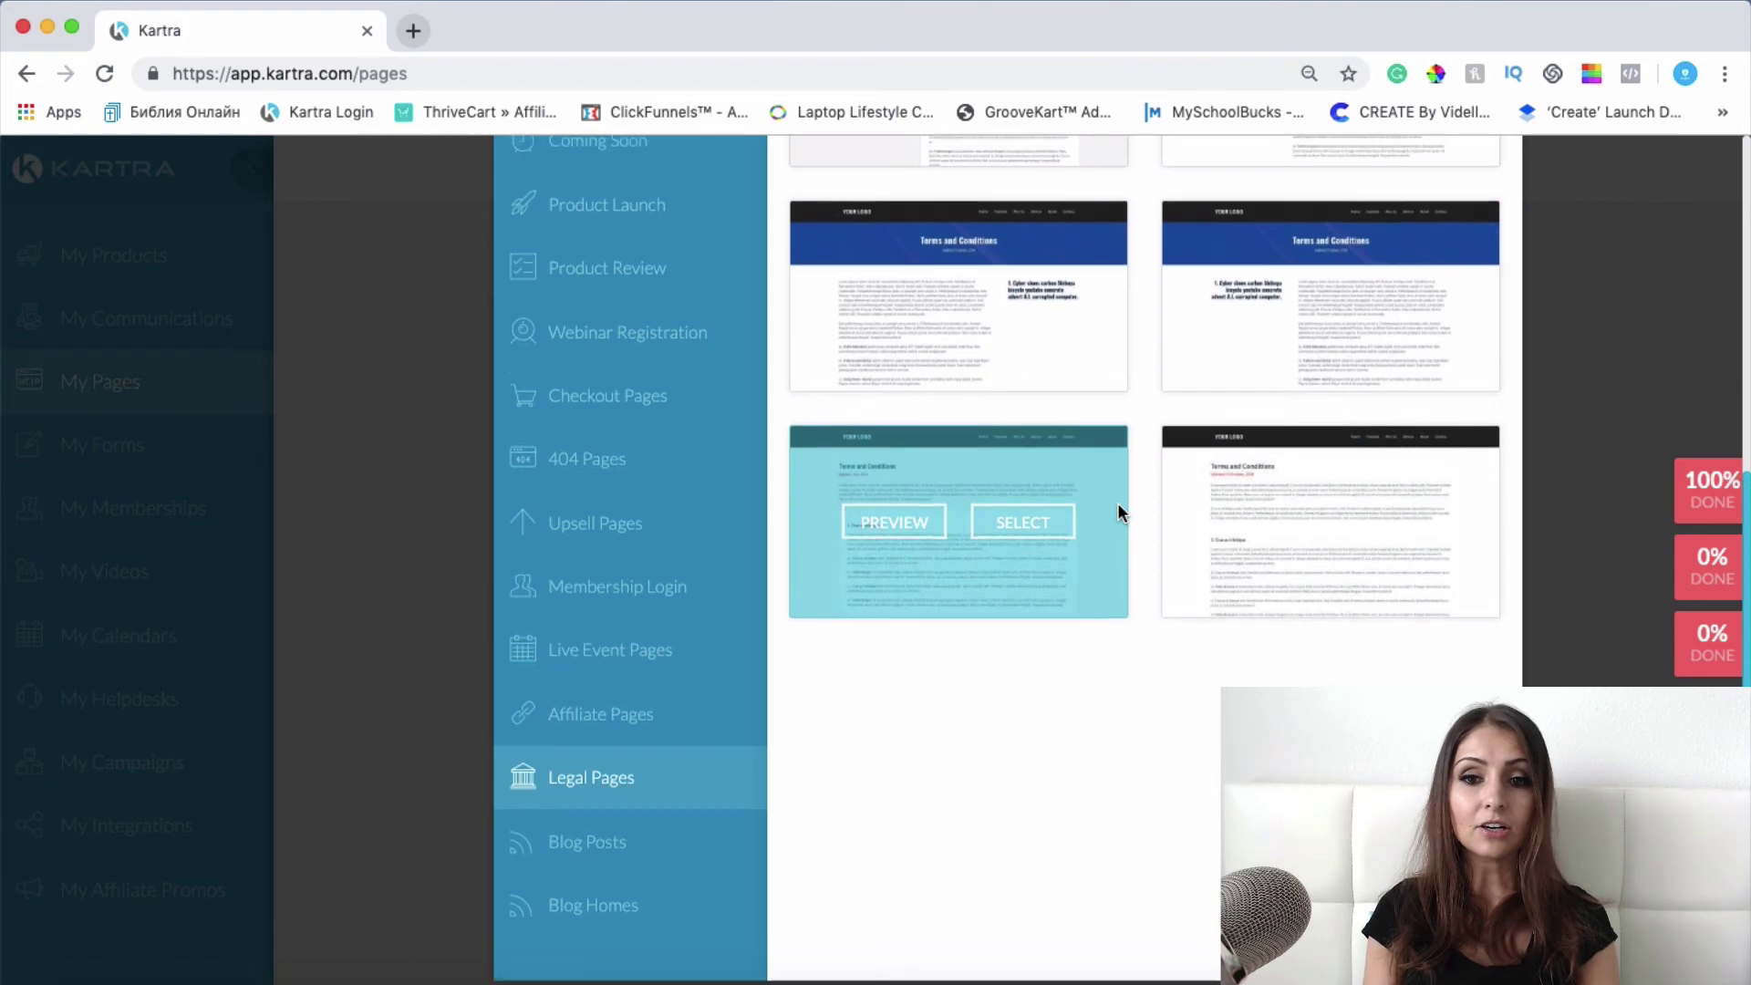
mouse_move(1364, 568)
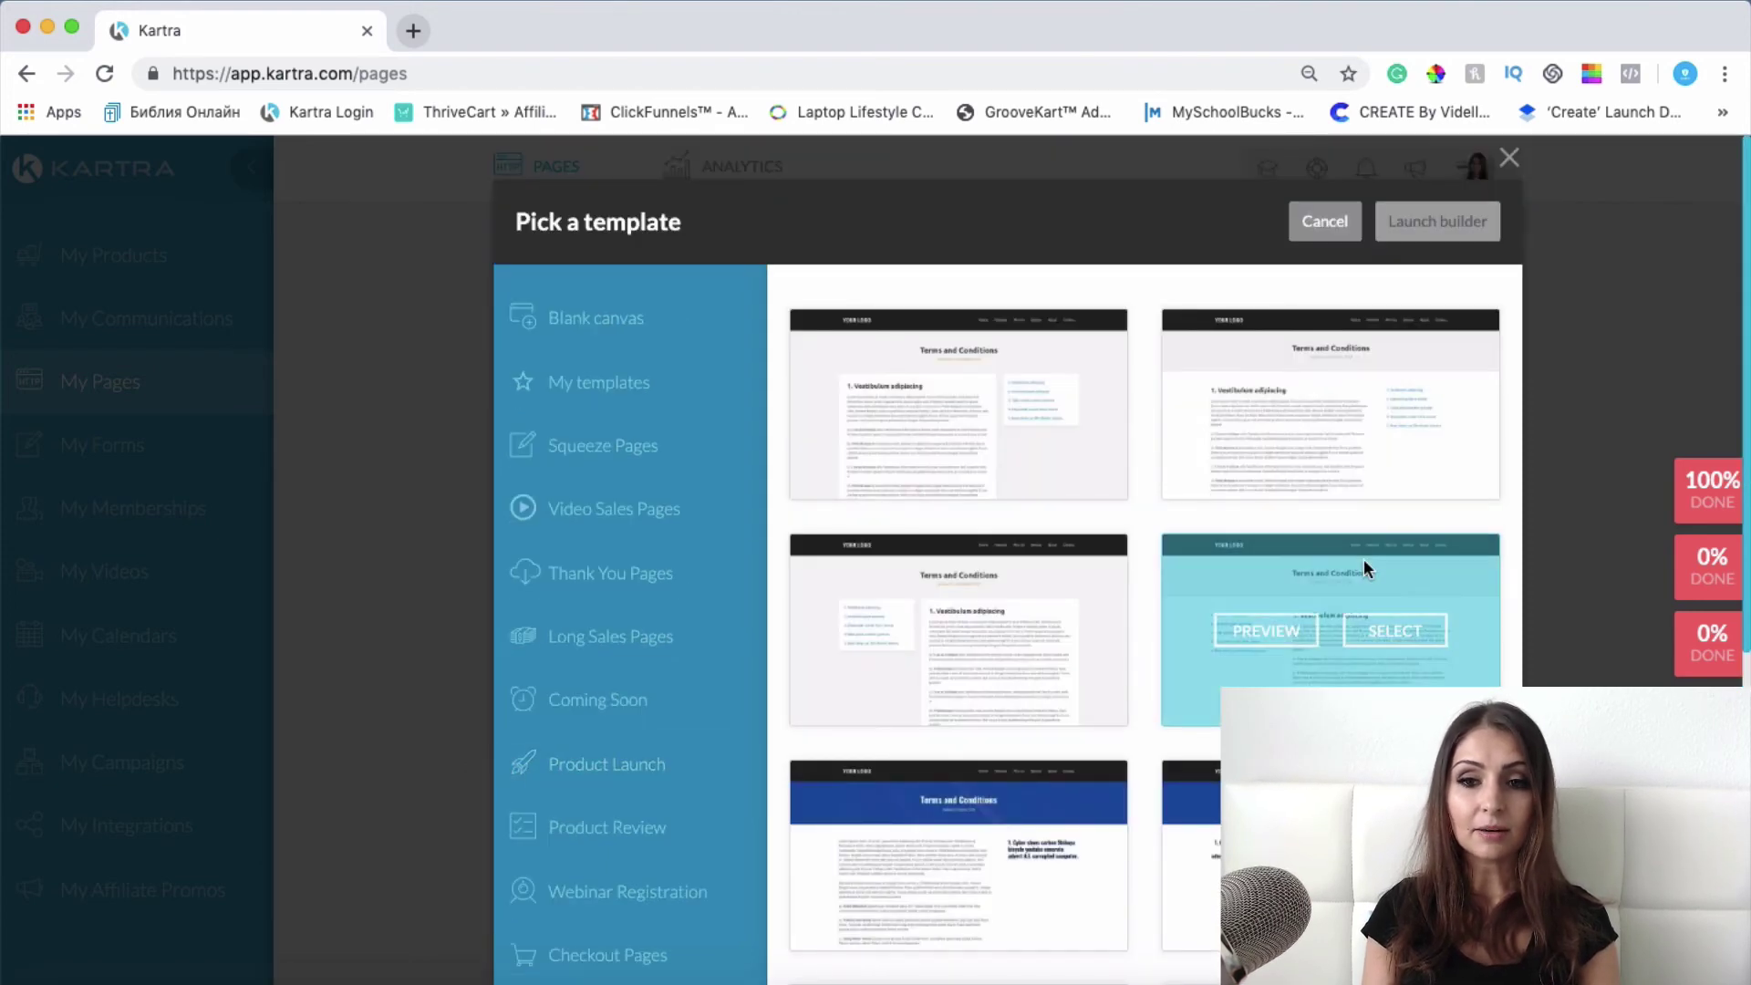
scroll(1365, 561, down, 6)
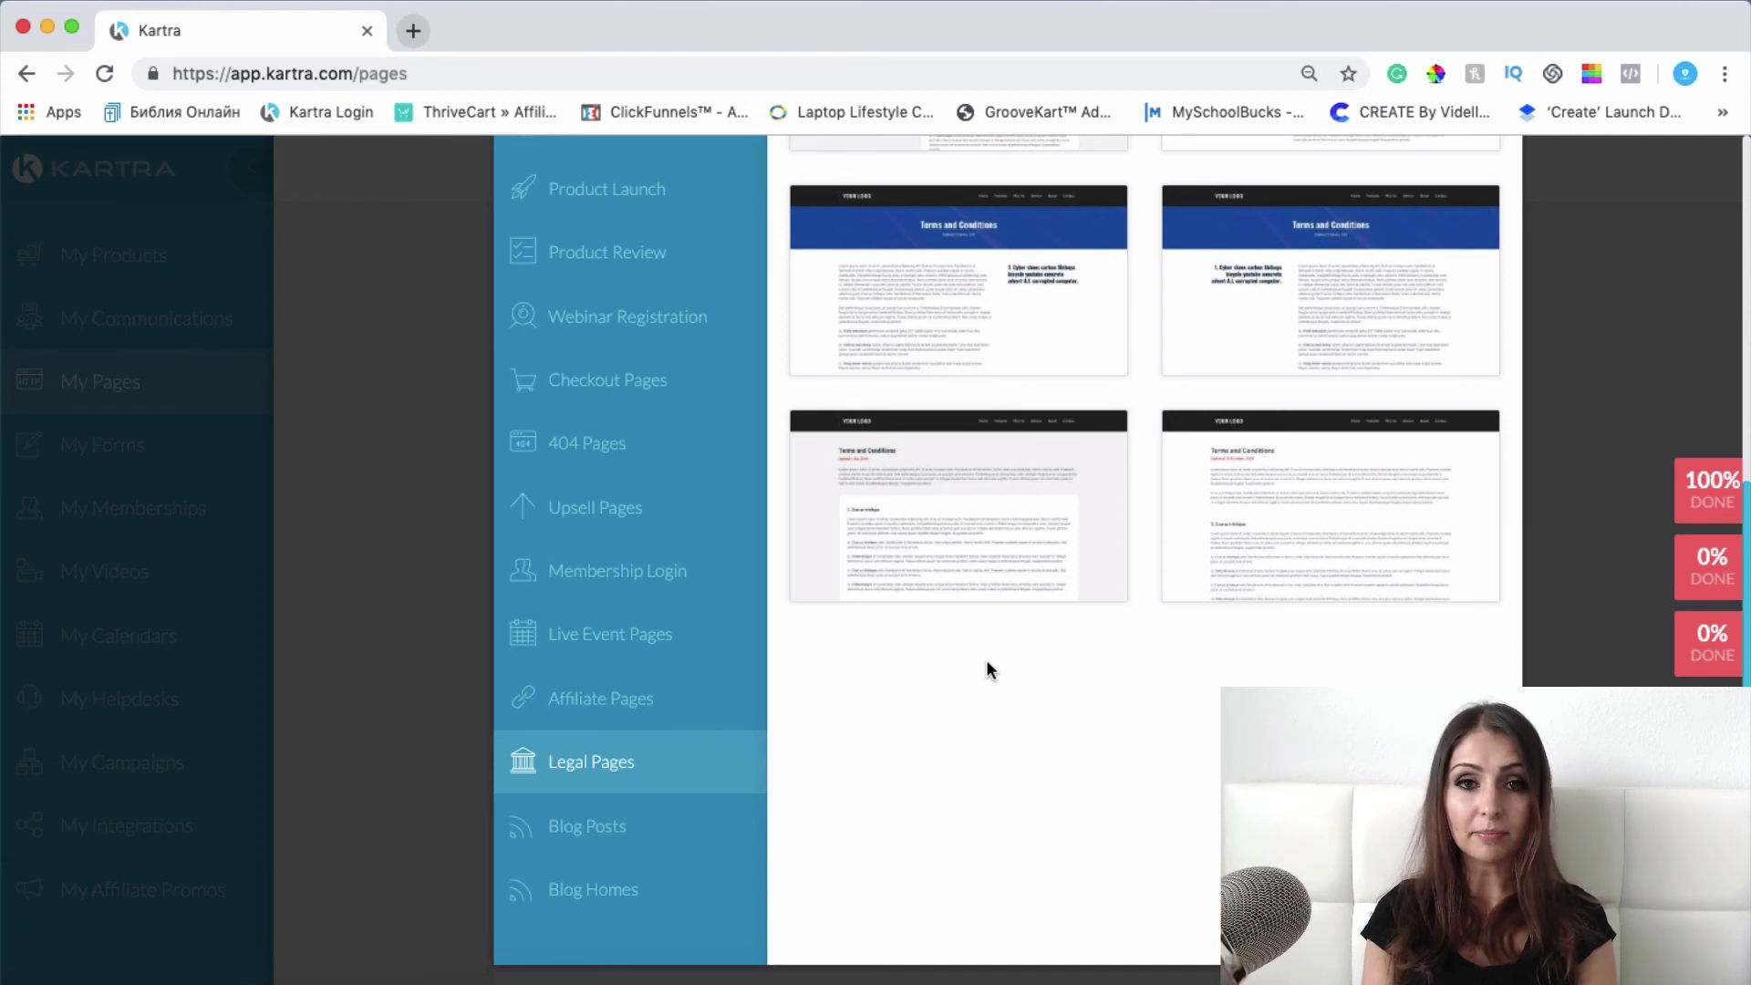
Step: Show the Blog Posts category and browse its article page layouts
click(611, 832)
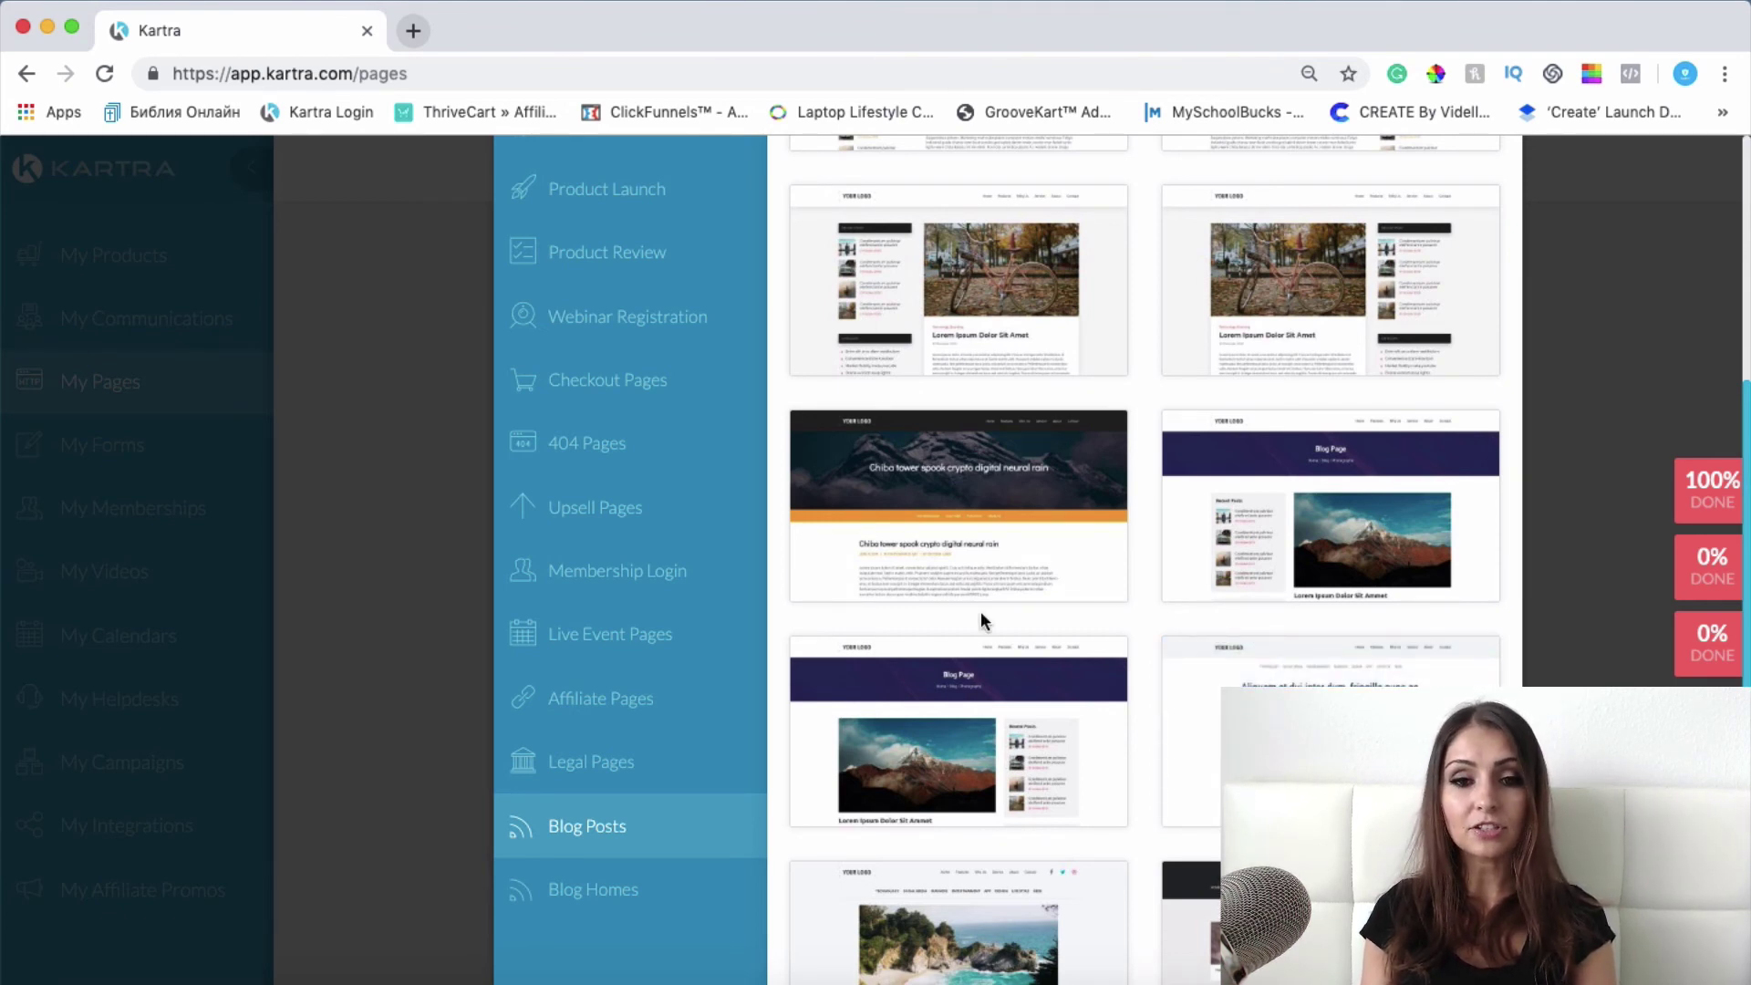
mouse_move(1169, 493)
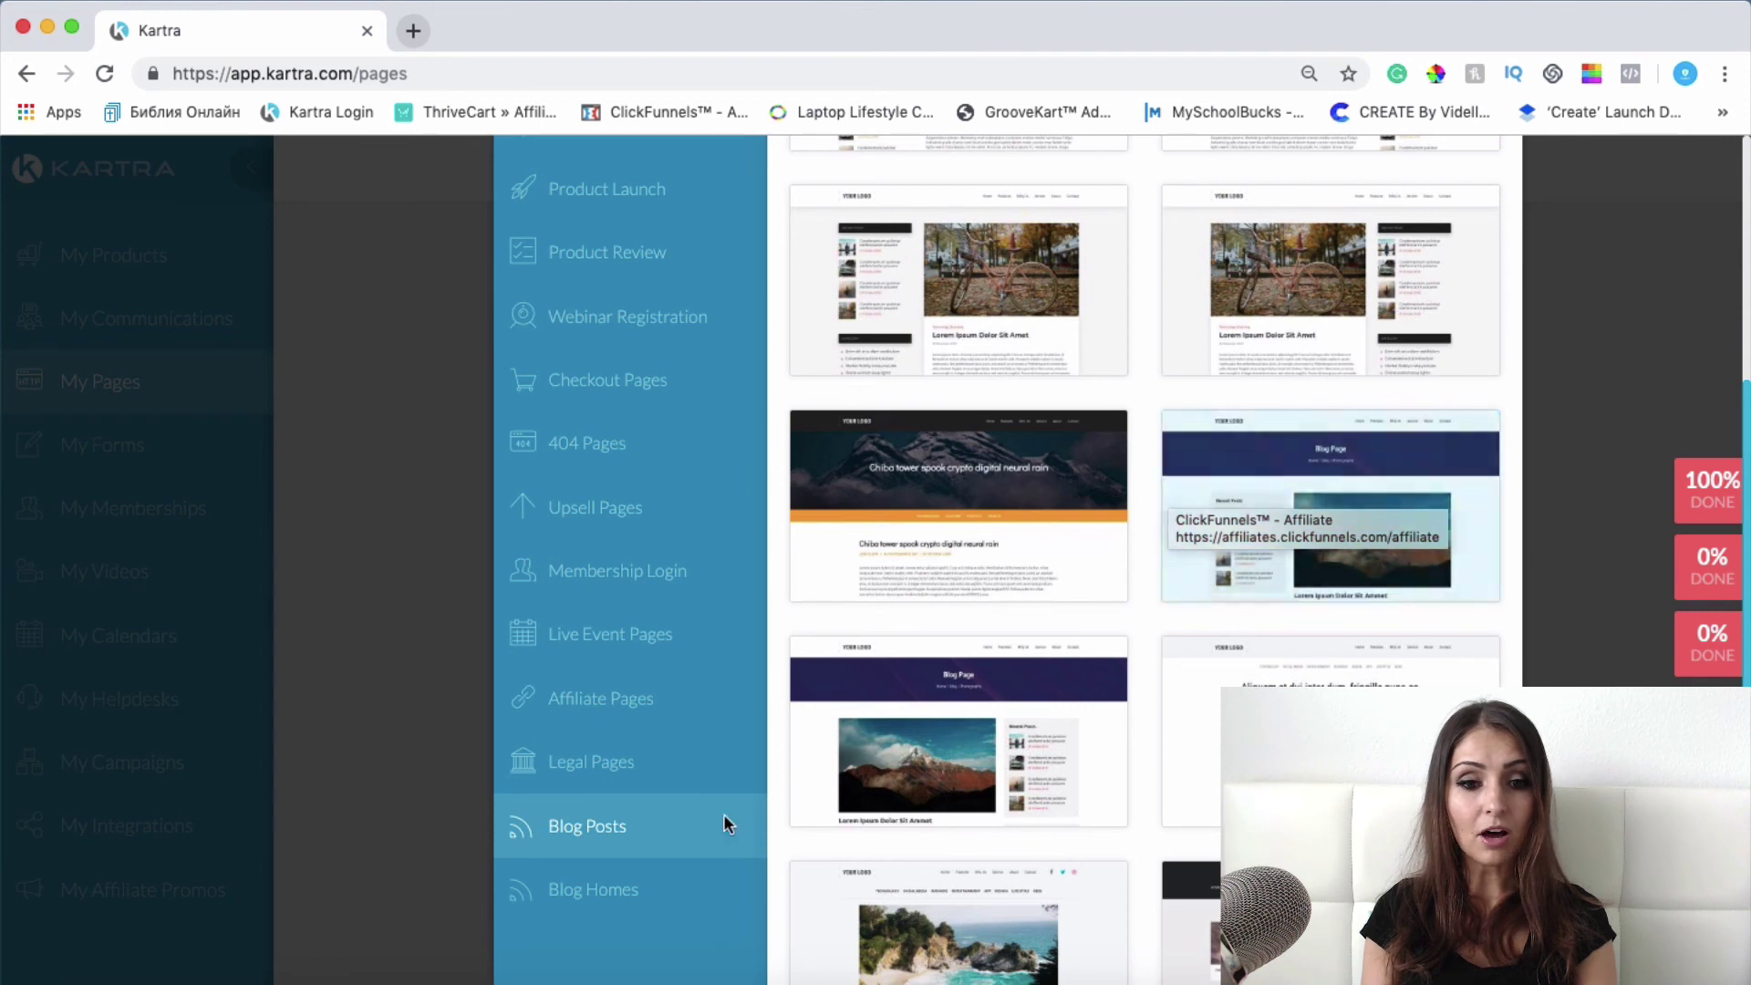
scroll(1107, 616, down, 3)
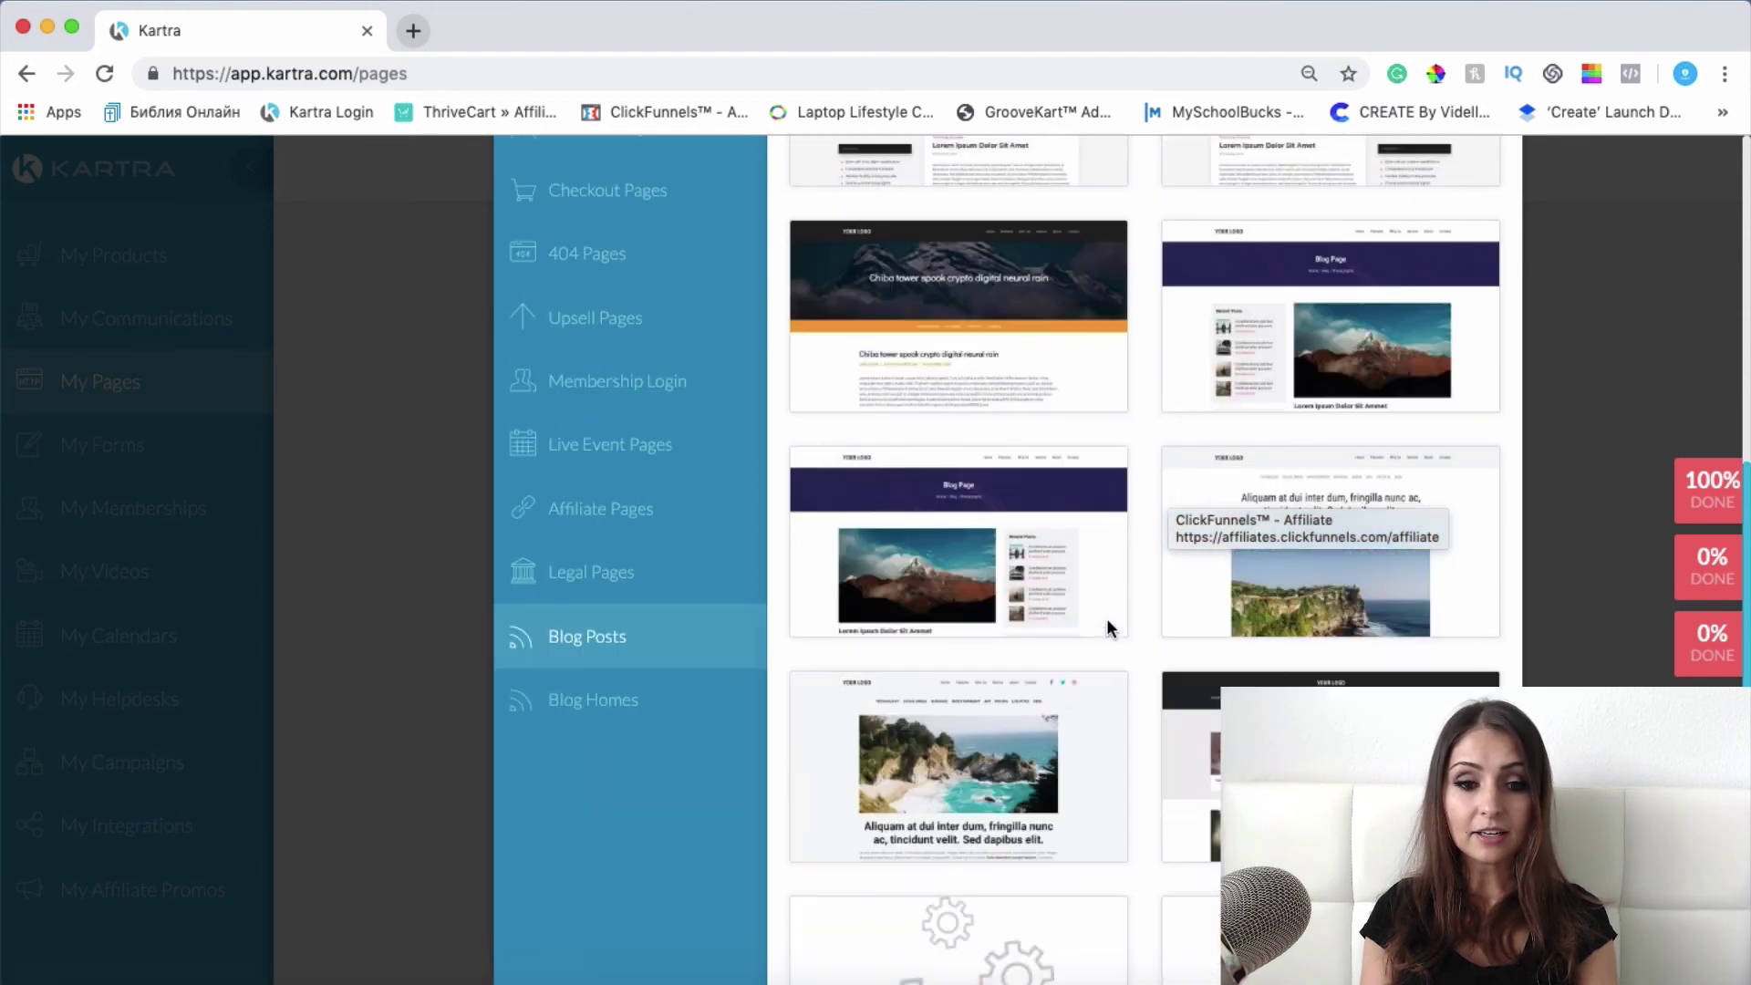
mouse_move(1207, 607)
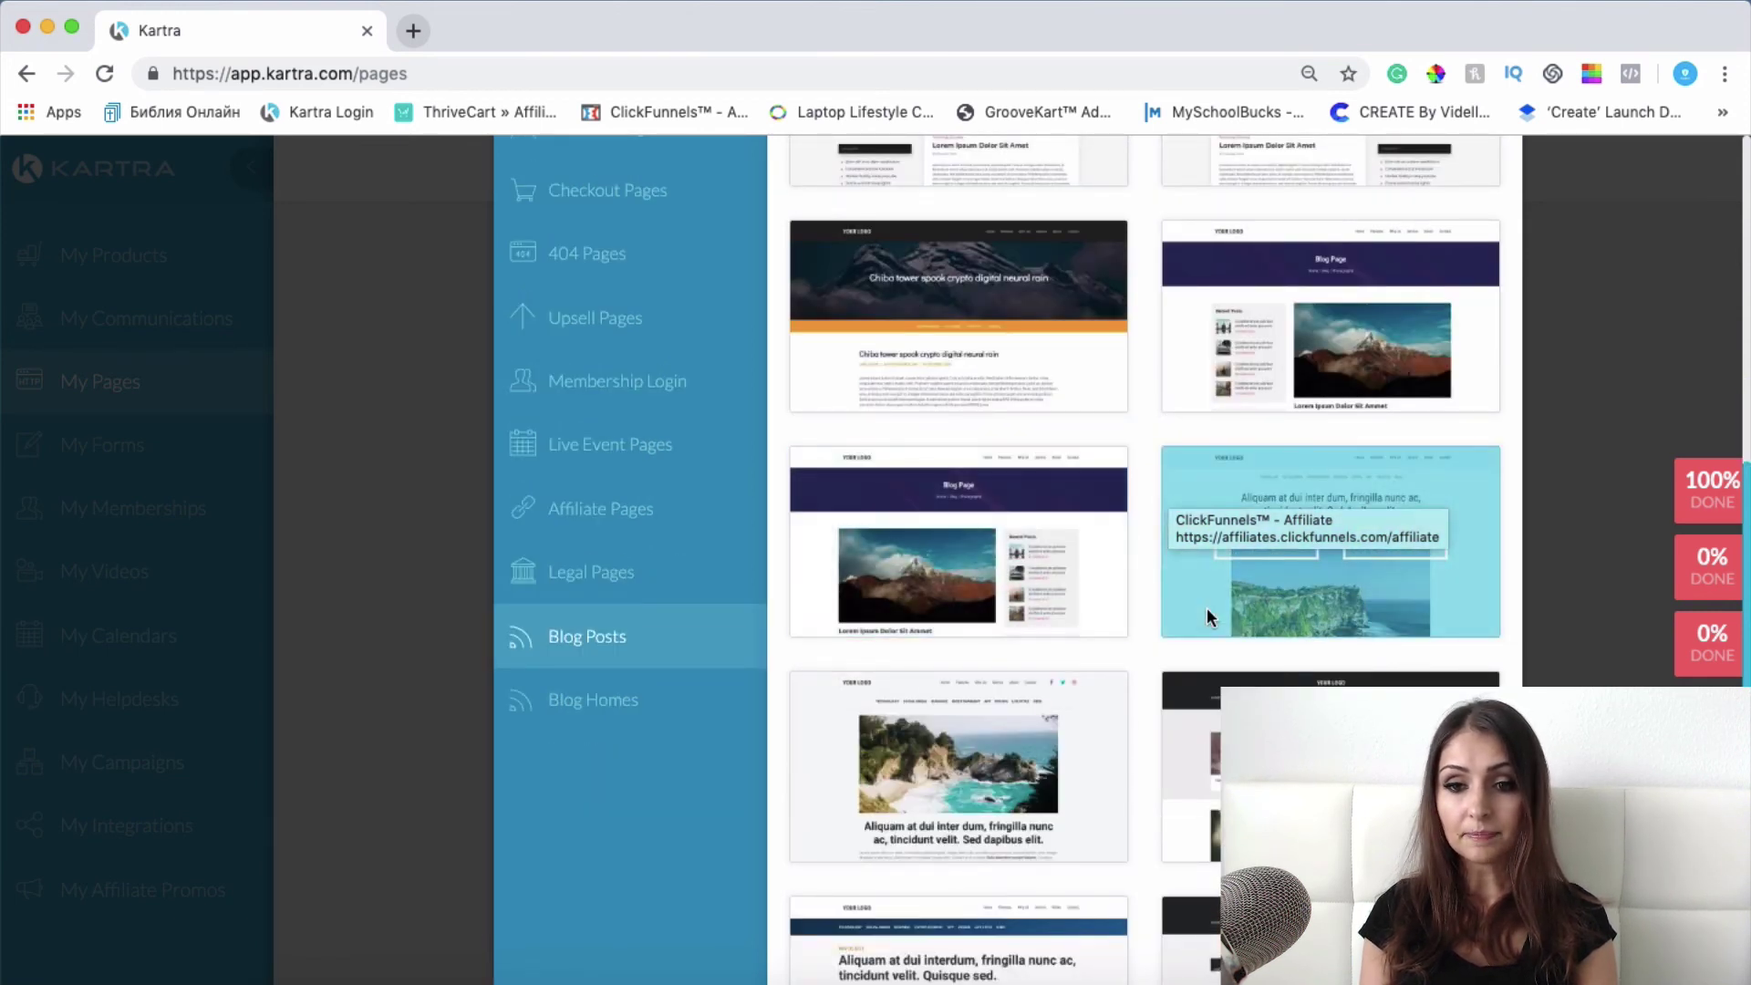
mouse_move(972, 758)
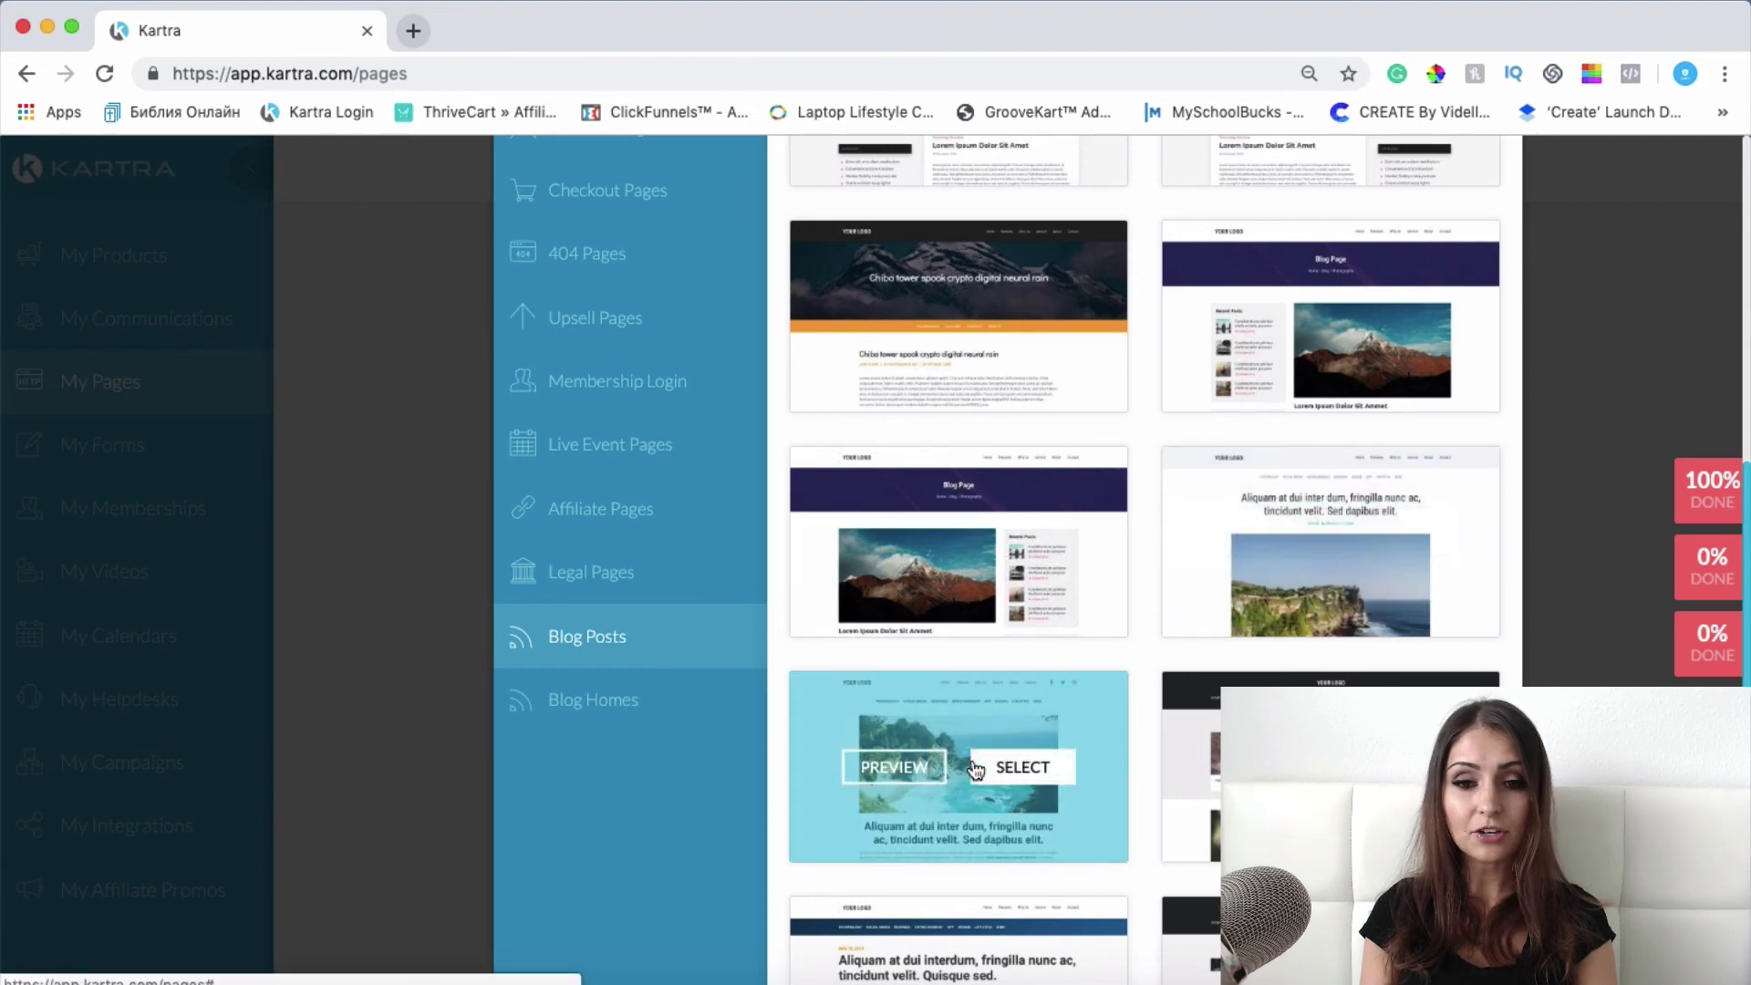
scroll(971, 758, down, 1)
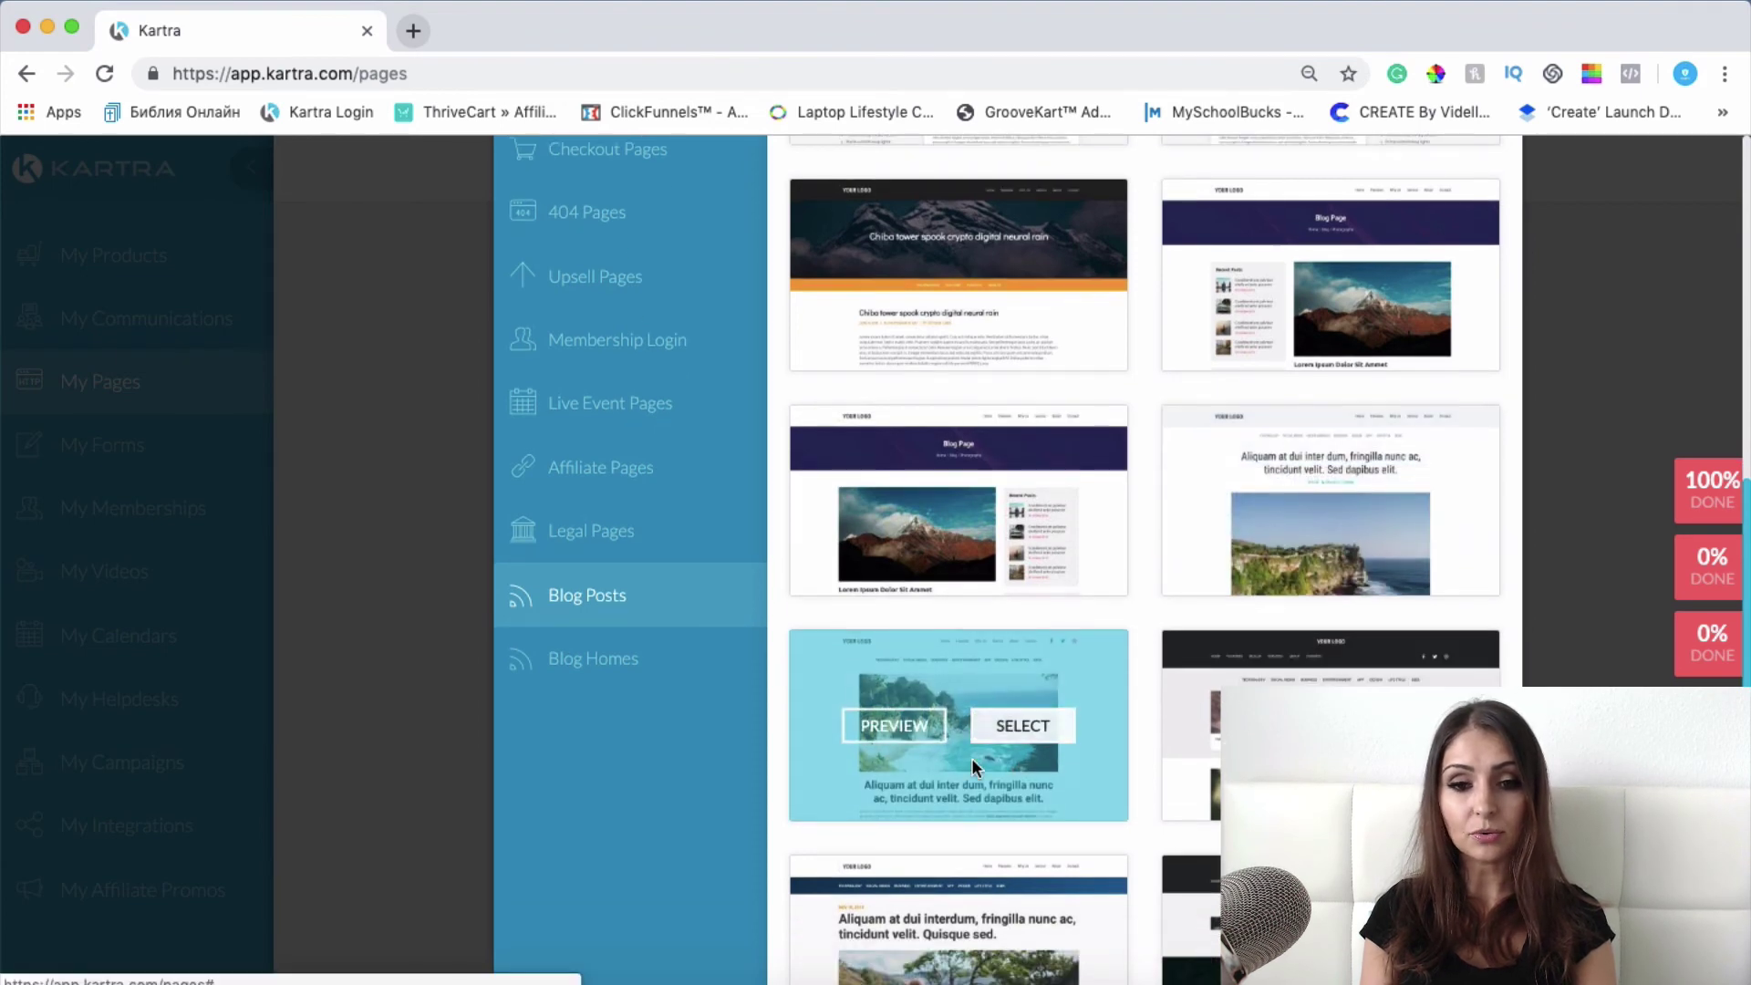
Step: Show the Blog Homes category and examine its blog homepage templates from the last designs back to the first
click(552, 676)
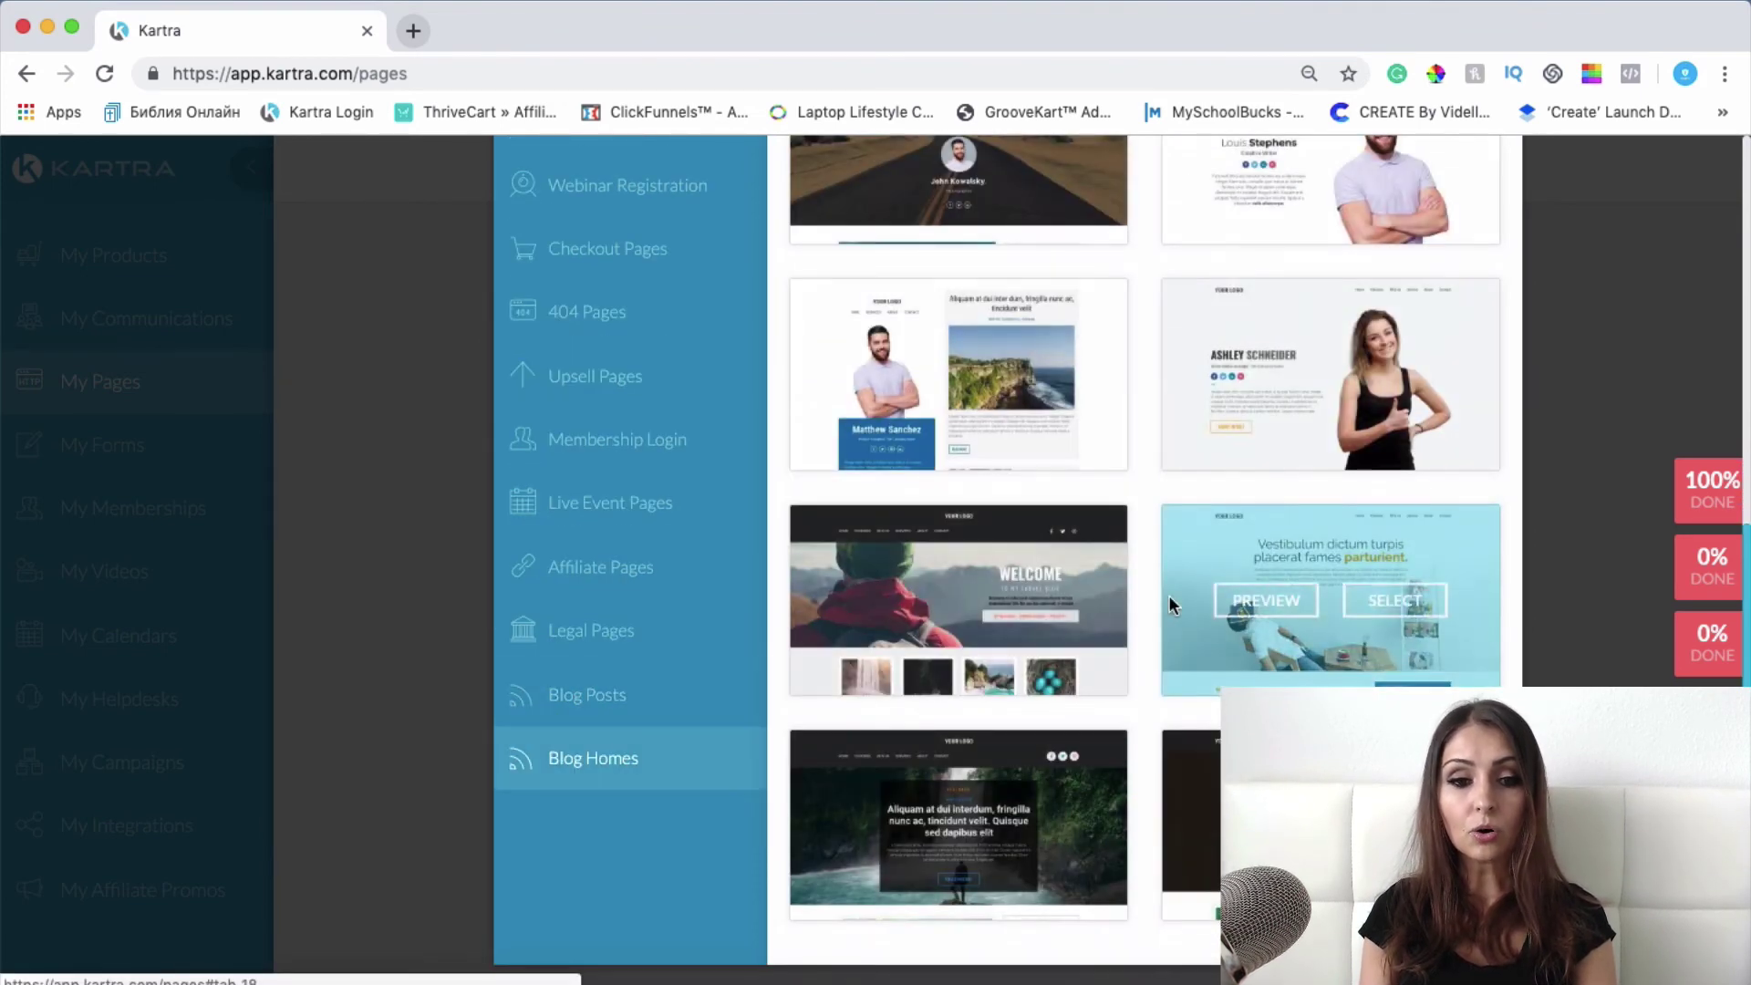
scroll(967, 653, up, 5)
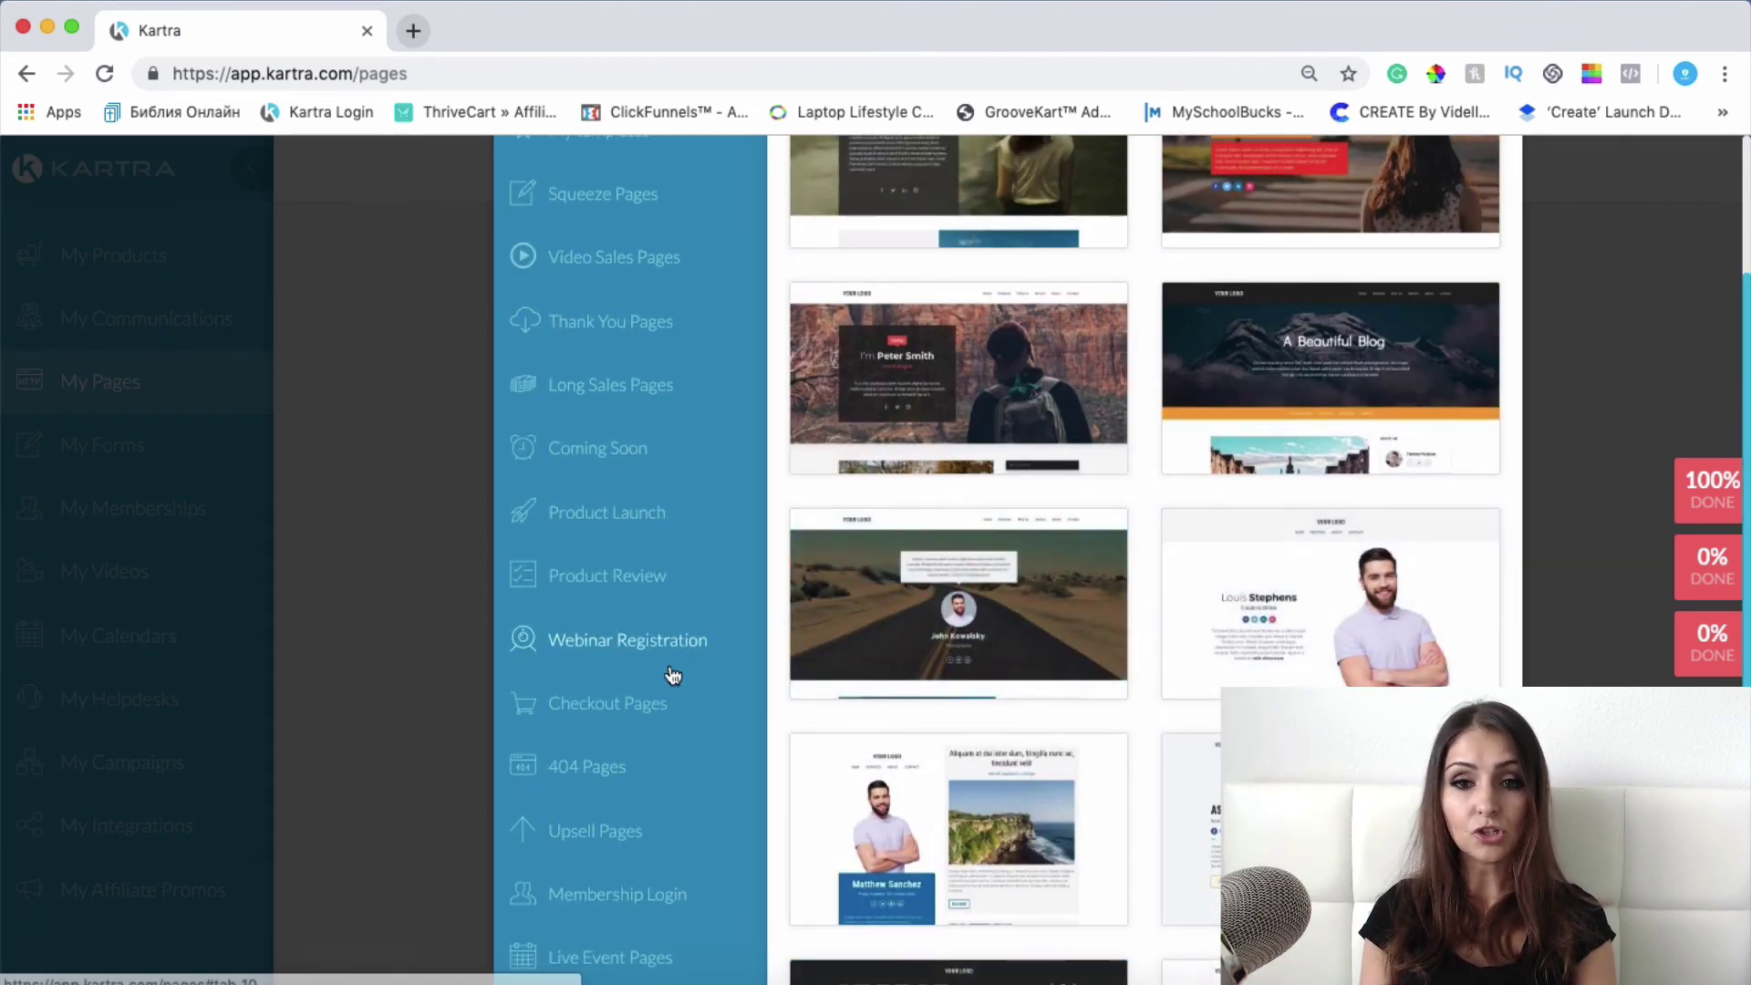
scroll(1415, 643, down, 3)
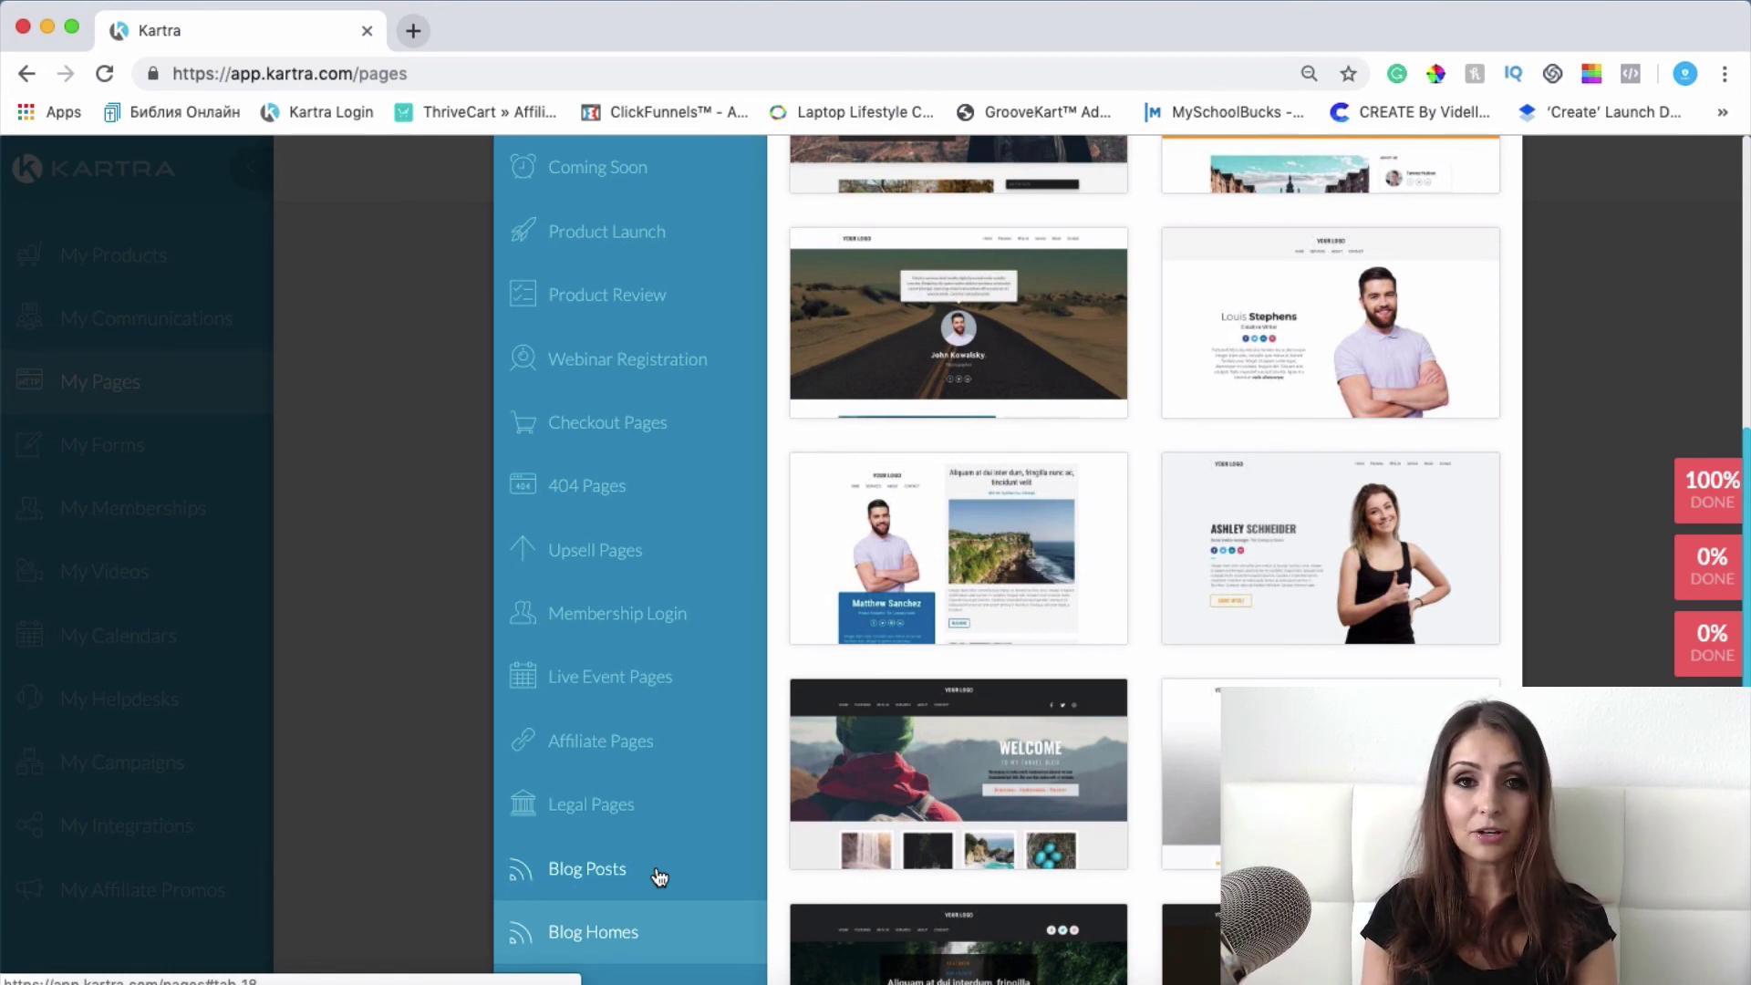
mouse_move(1190, 683)
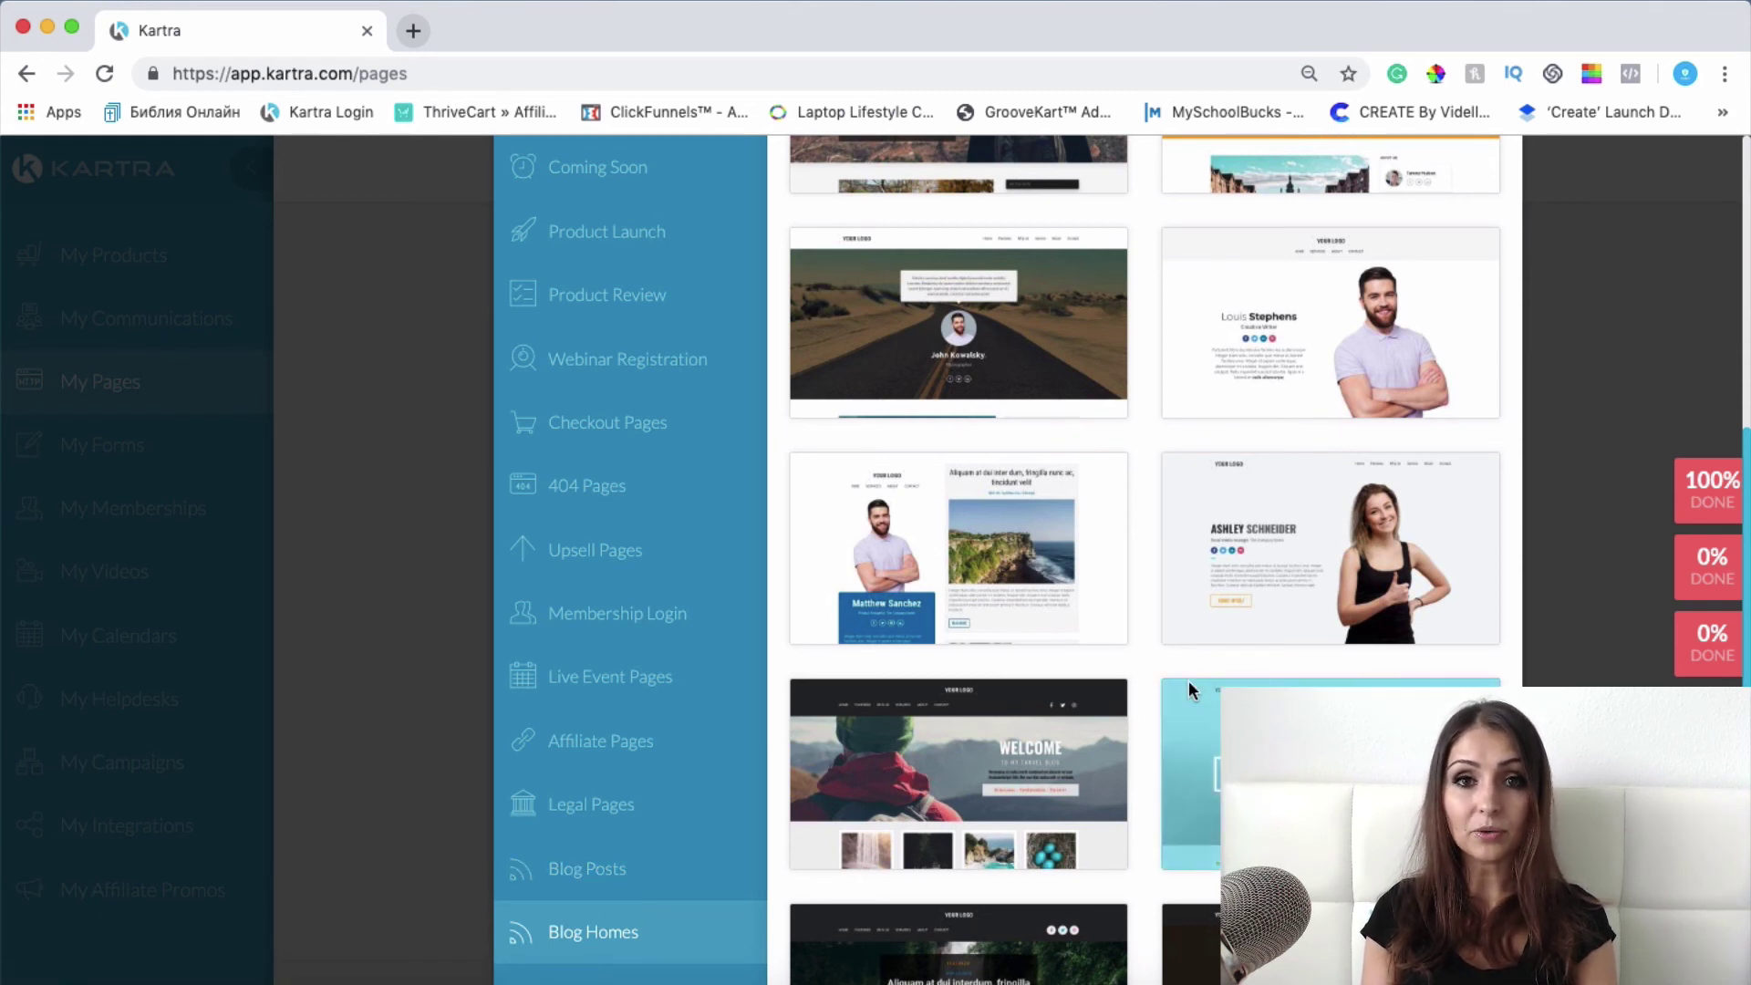
mouse_move(1354, 576)
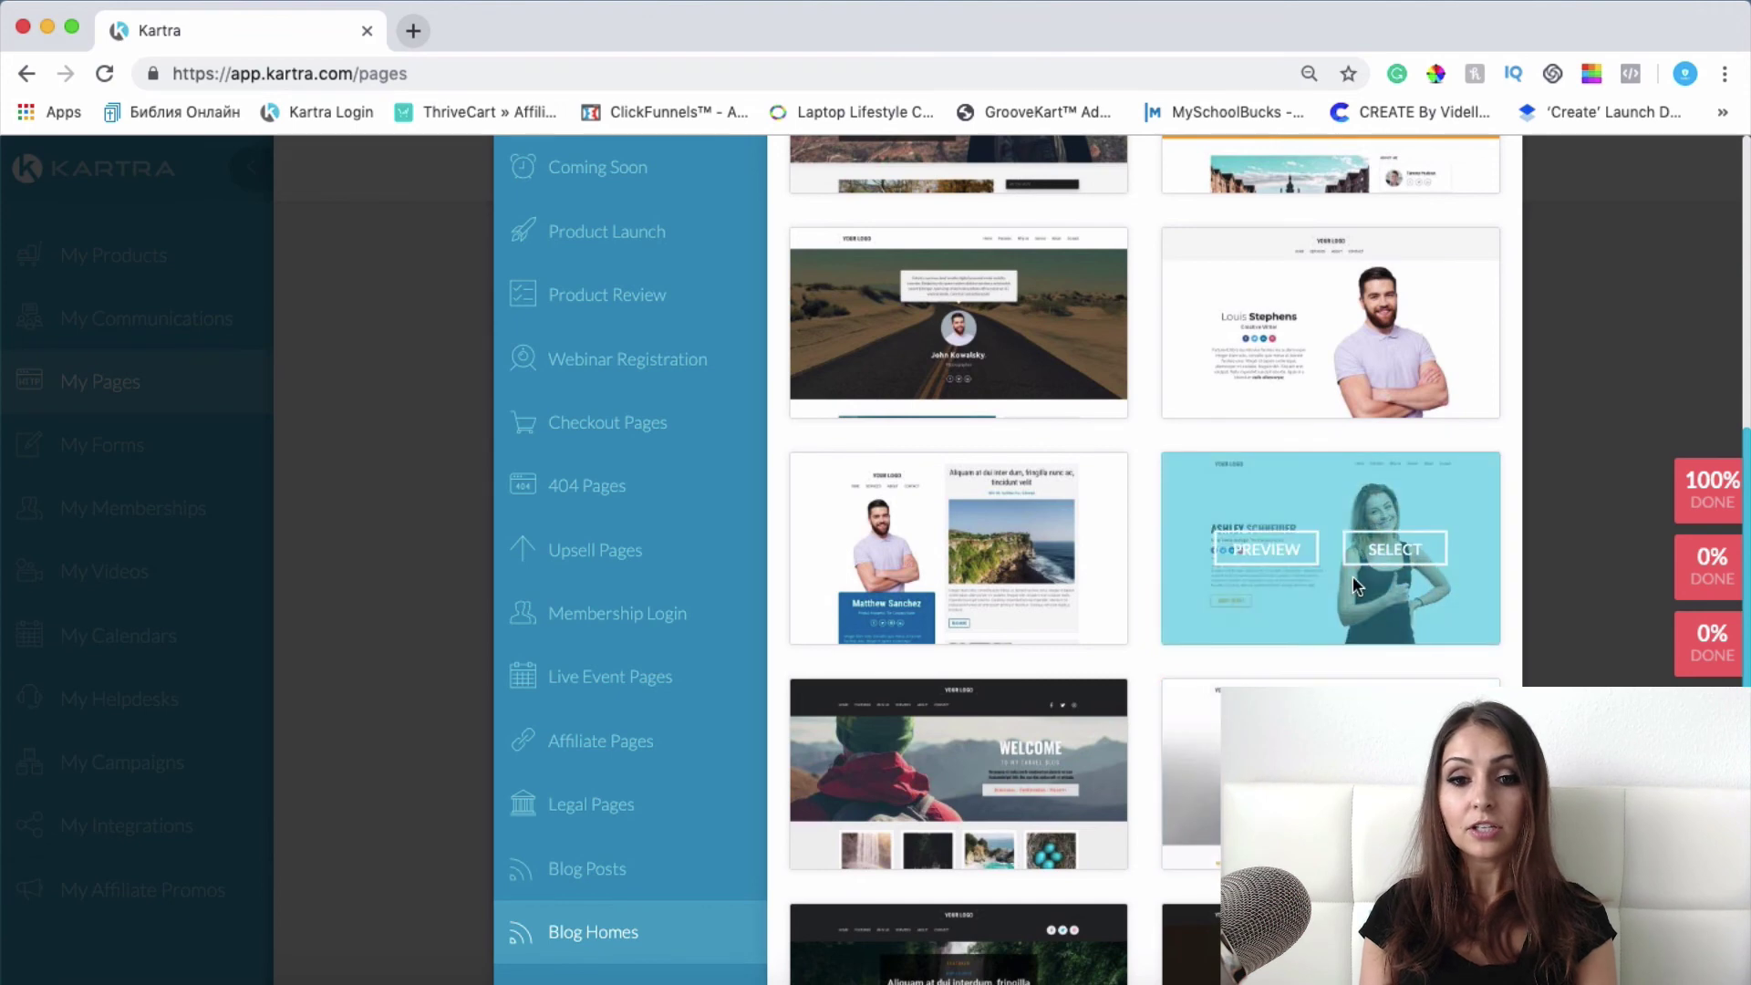
scroll(1354, 576, up, 2)
scroll(1354, 576, up, 4)
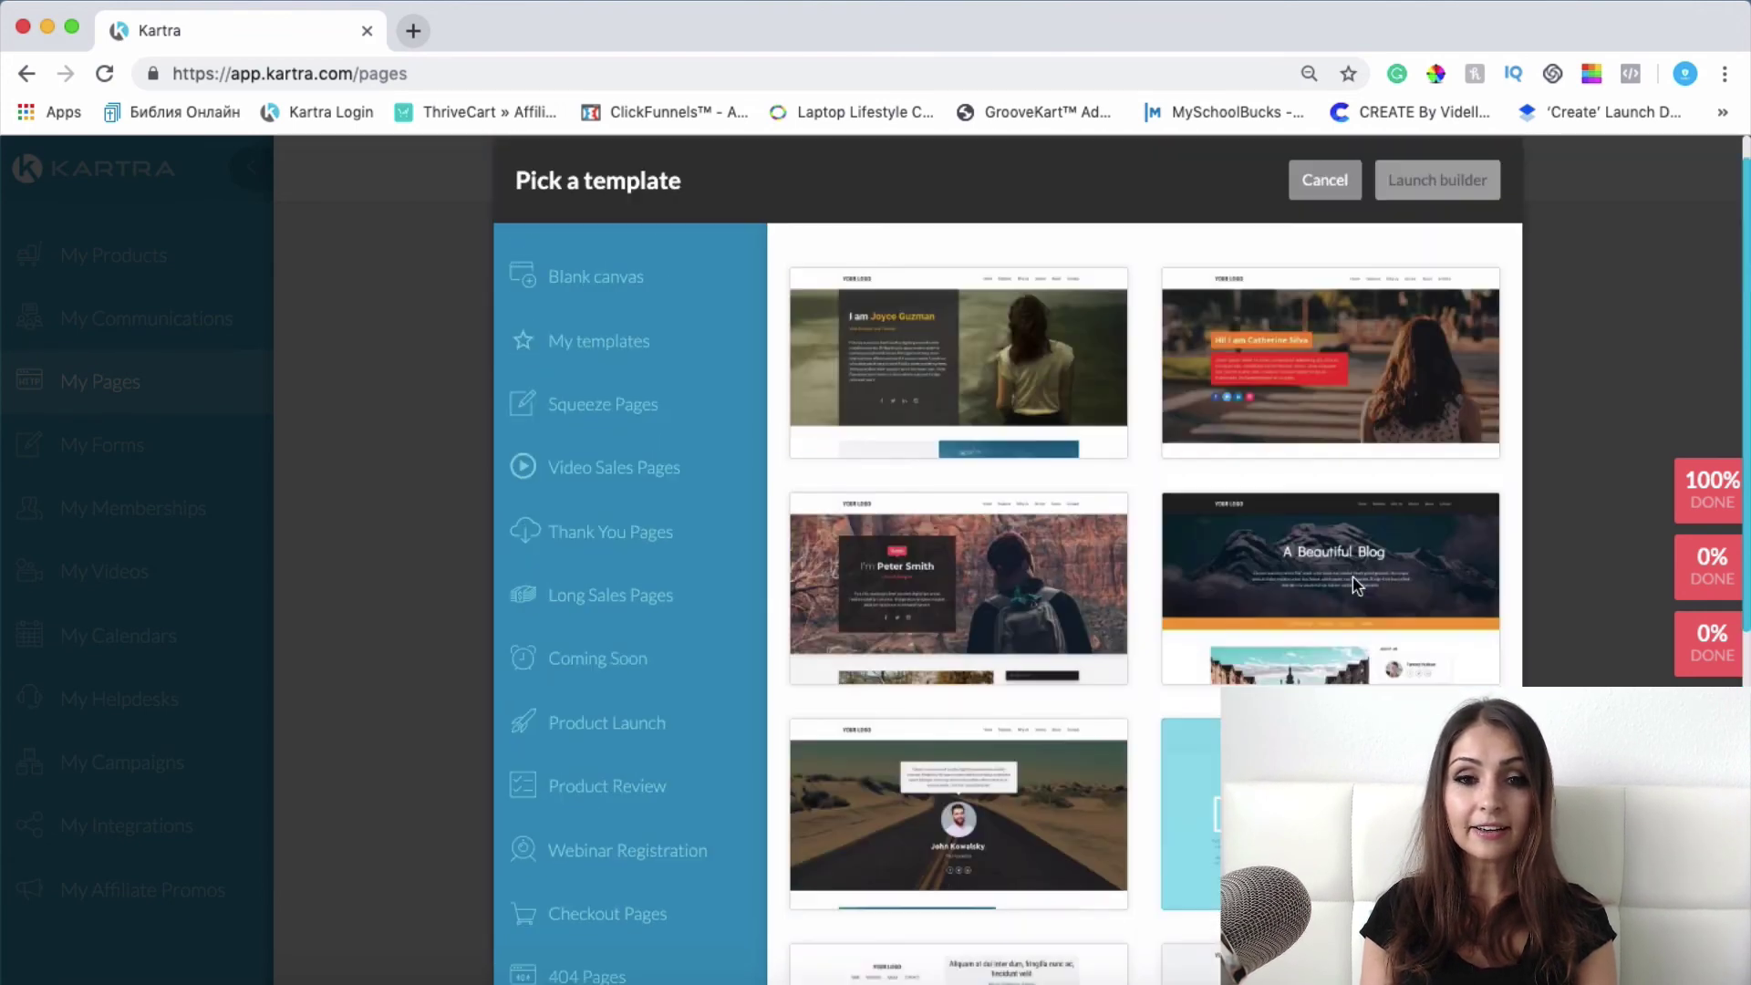
scroll(1354, 576, down, 4)
scroll(1354, 576, up, 4)
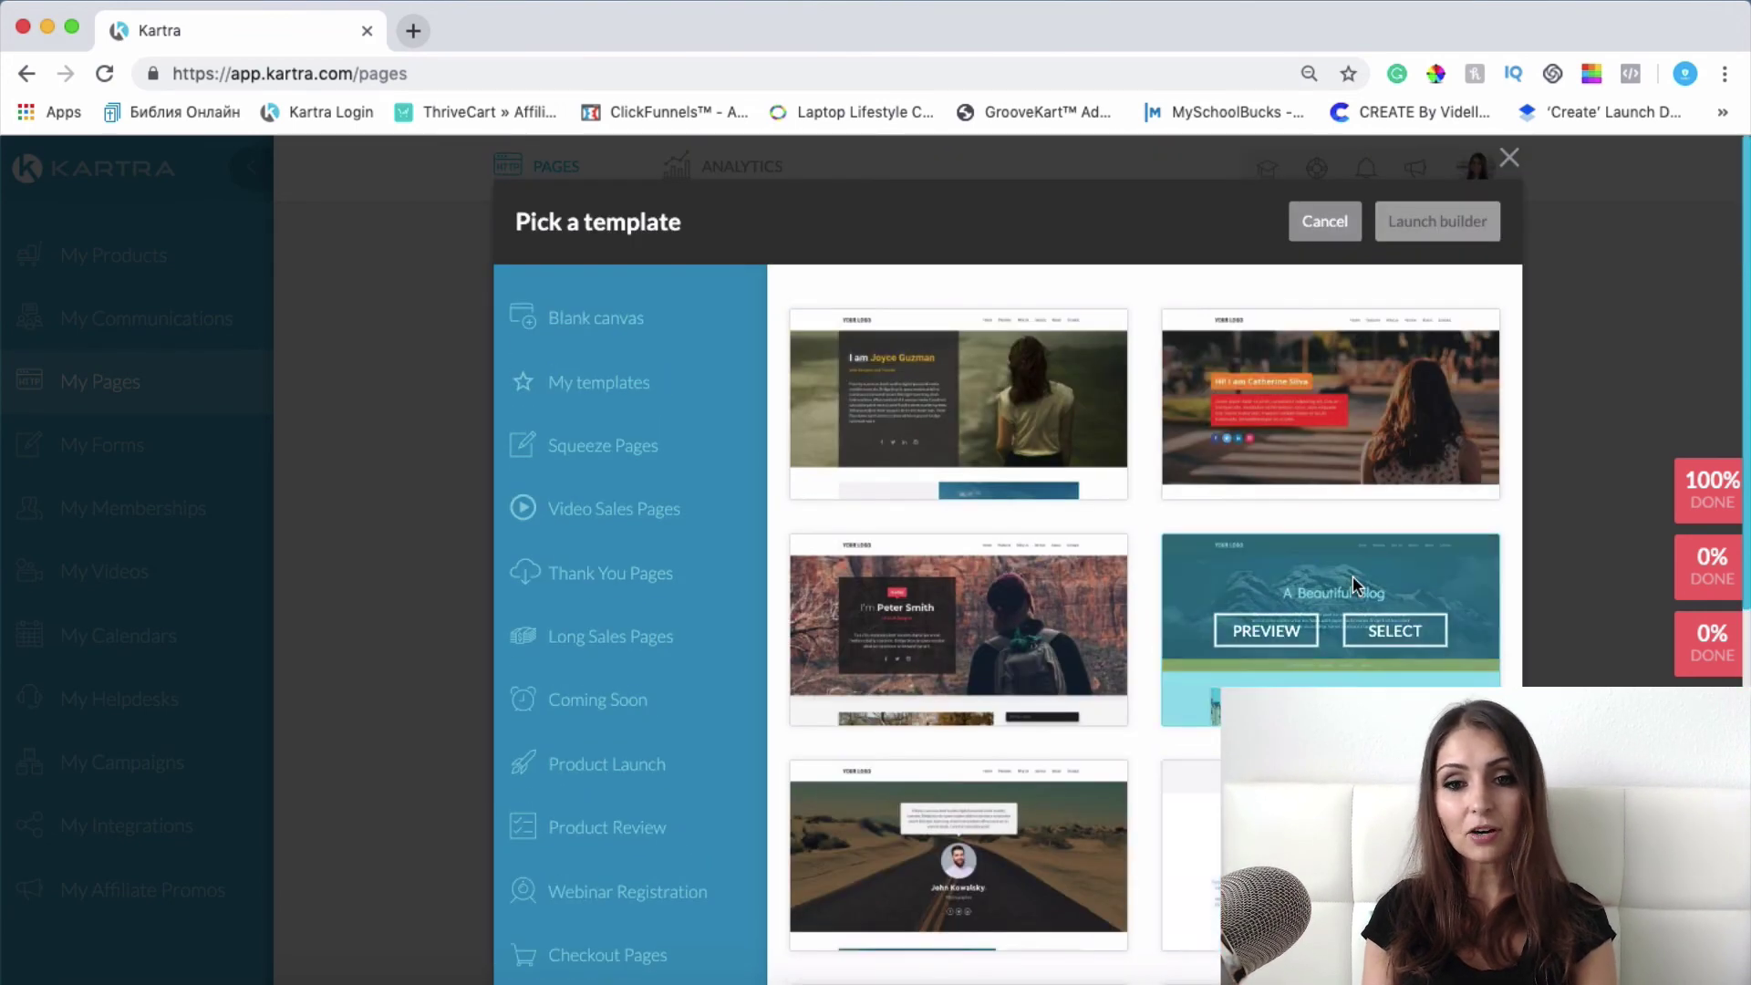